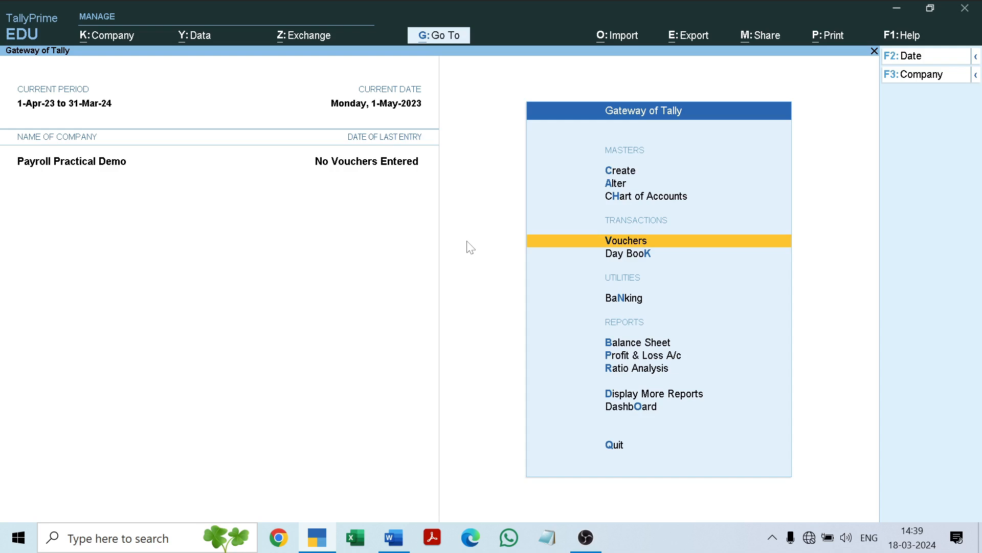
key("Up")
key("Up")
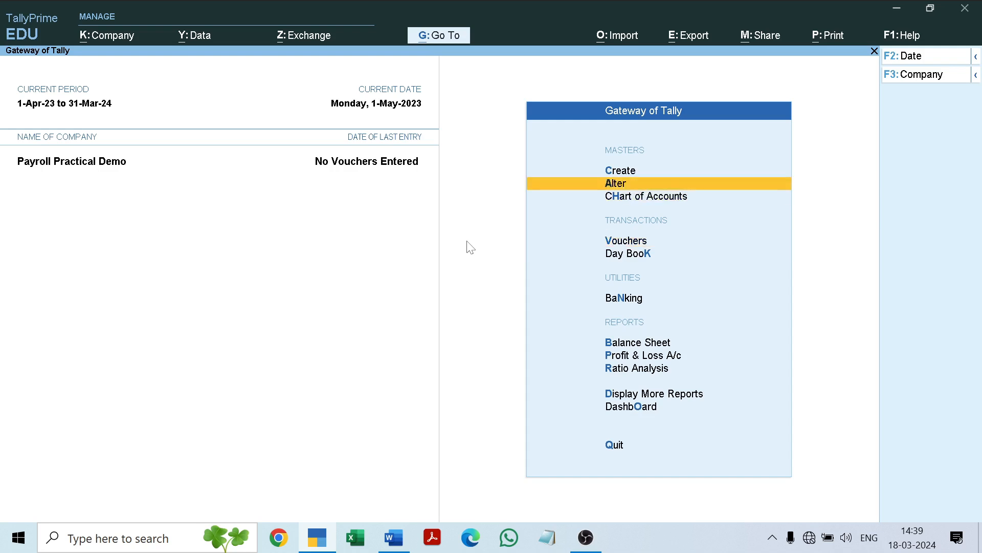
key("Down")
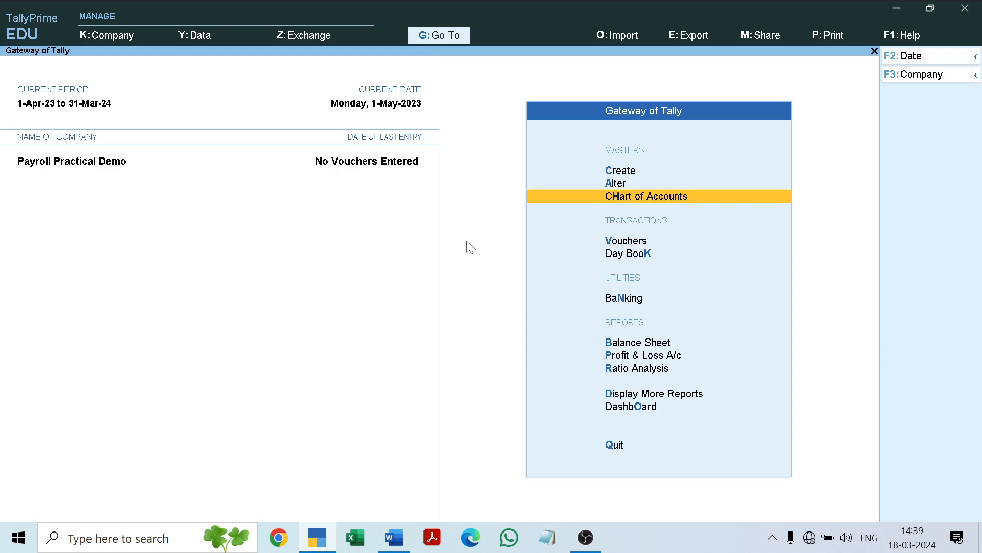
key("Up")
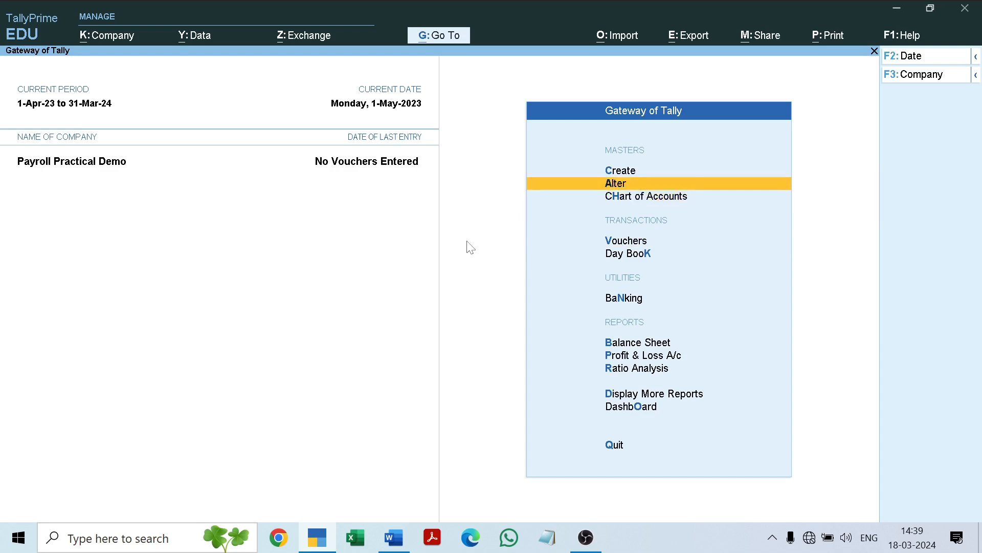
key("Down")
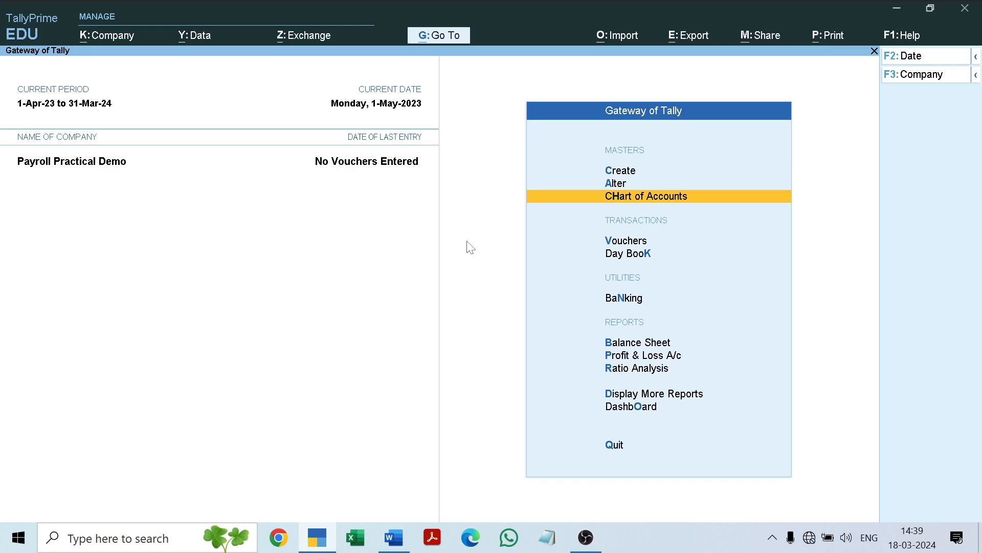
Step: Switch to the Word document VSGC Payroll Management and examine the employee earnings and deductions pay heads, including the EPF rate
left_click(387, 543)
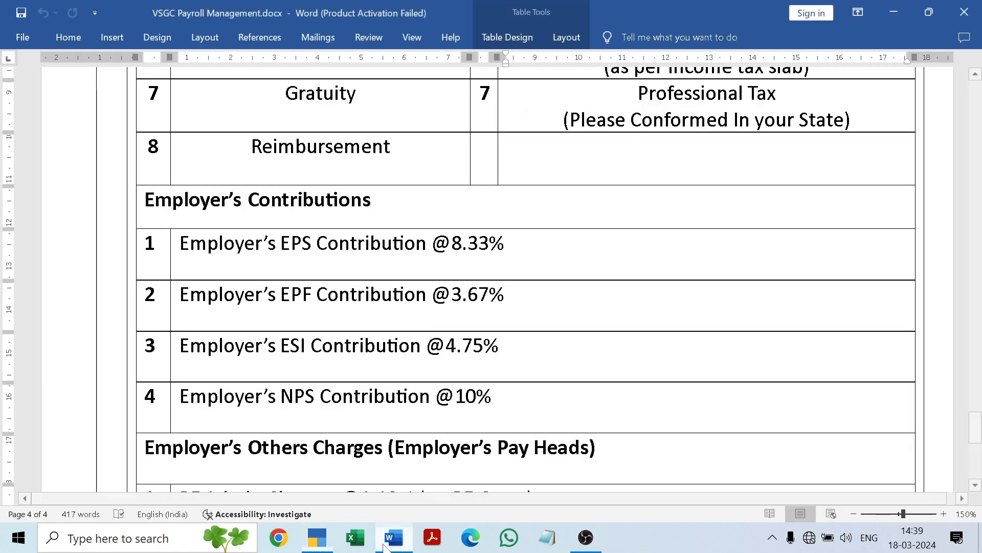
left_click_drag(976, 426, 976, 404)
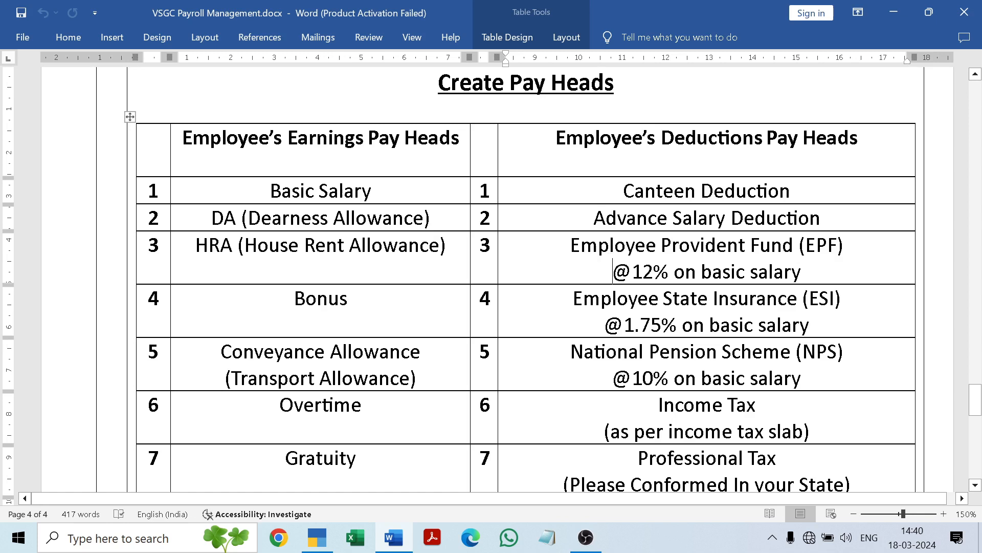
left_click_drag(974, 401, 974, 406)
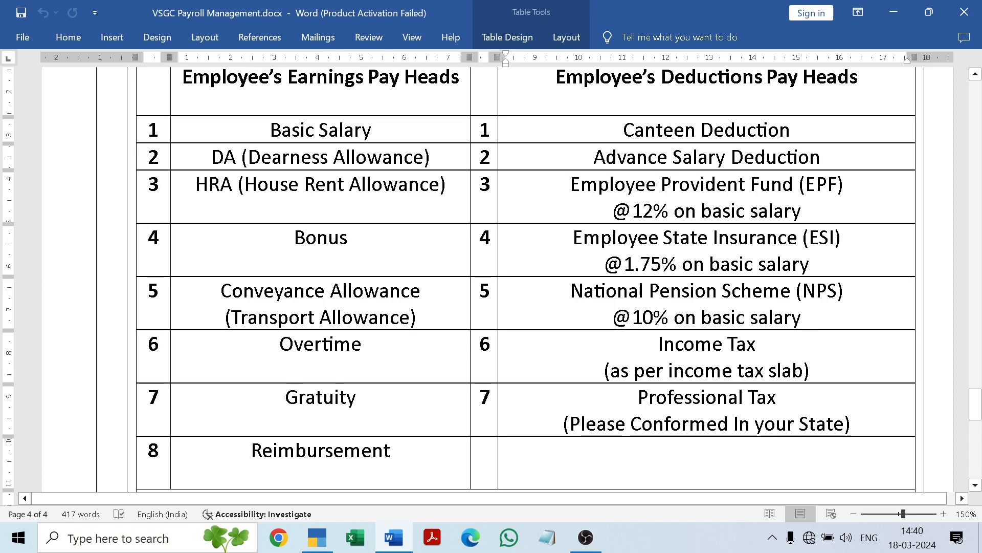
left_click_drag(975, 398, 978, 403)
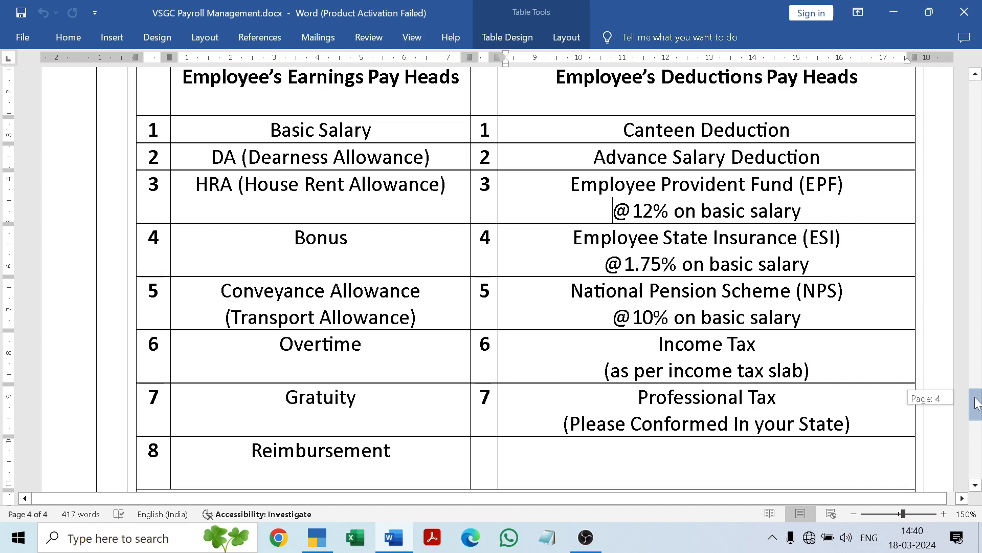
left_click_drag(977, 404, 977, 435)
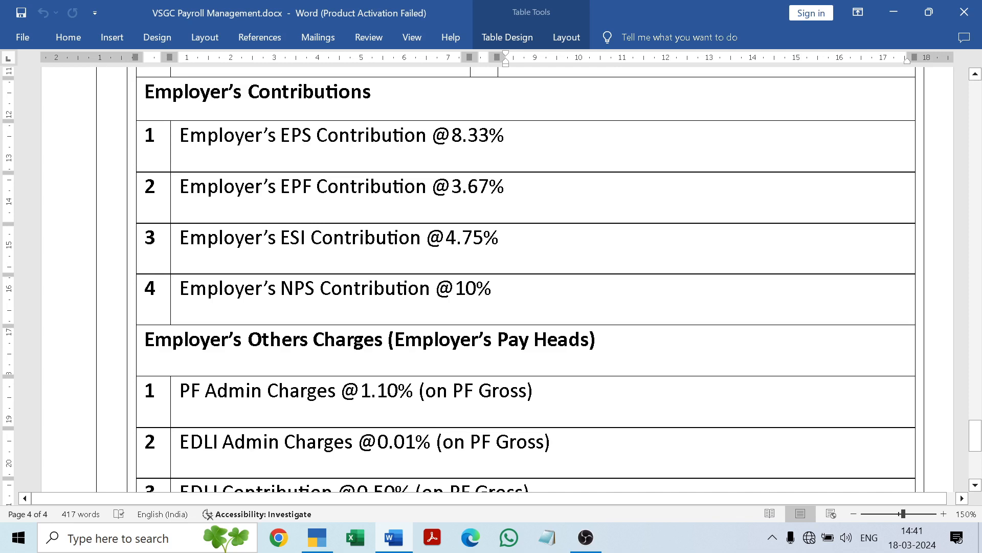
left_click_drag(979, 445, 979, 408)
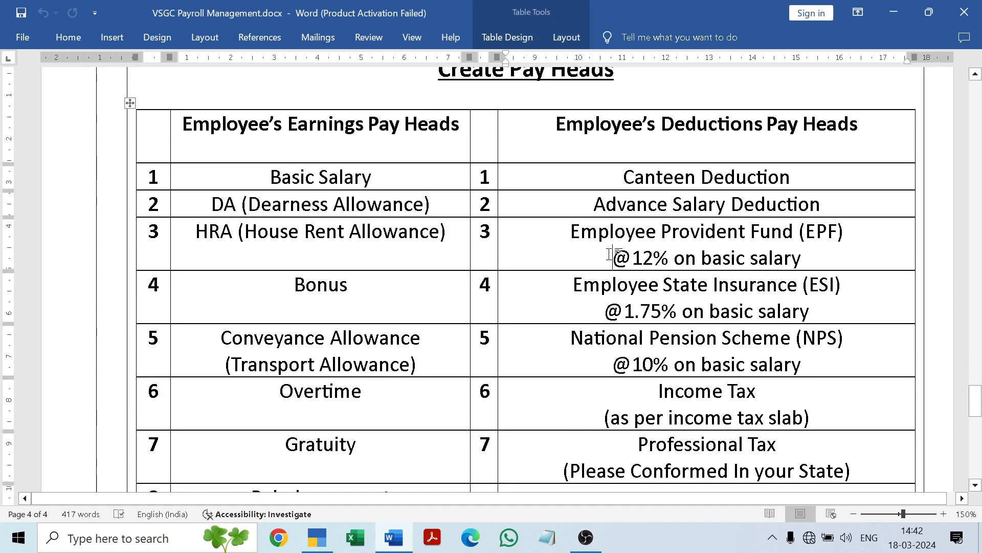
left_click_drag(613, 257, 801, 258)
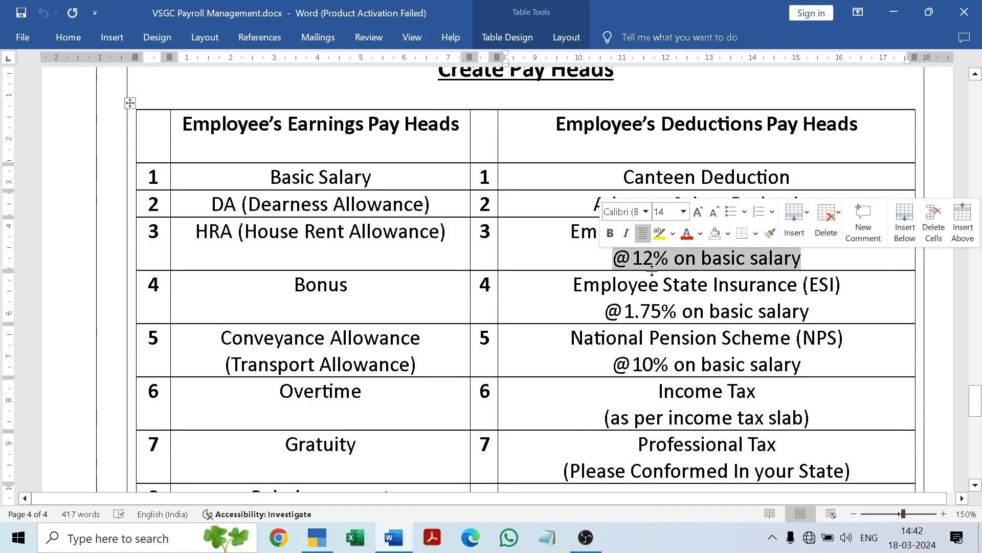
left_click(598, 257)
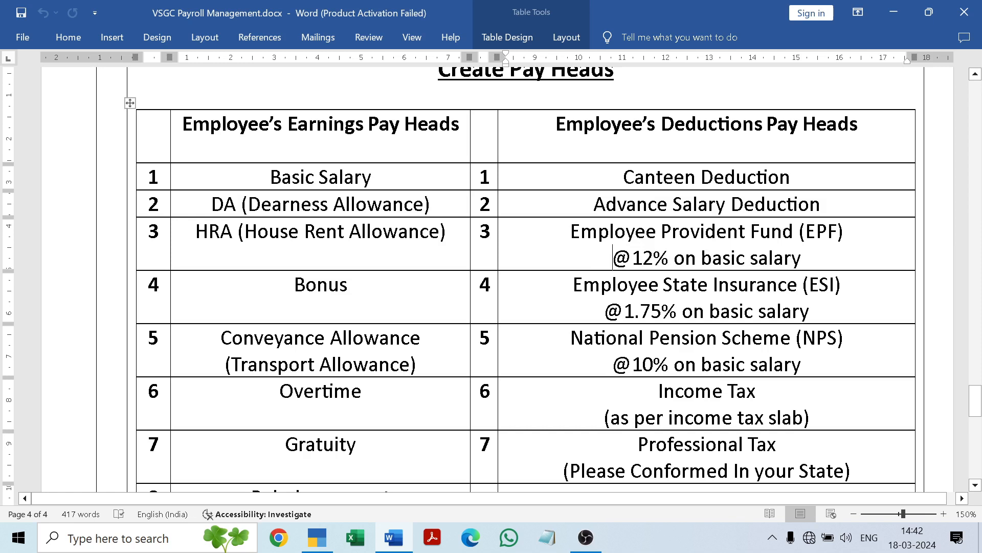
left_click_drag(632, 258, 801, 258)
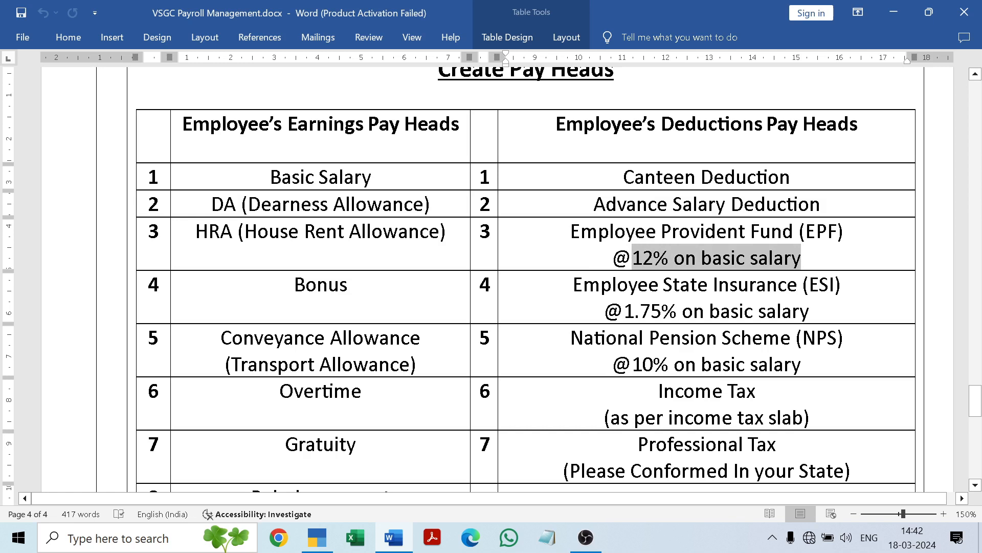
left_click(801, 258)
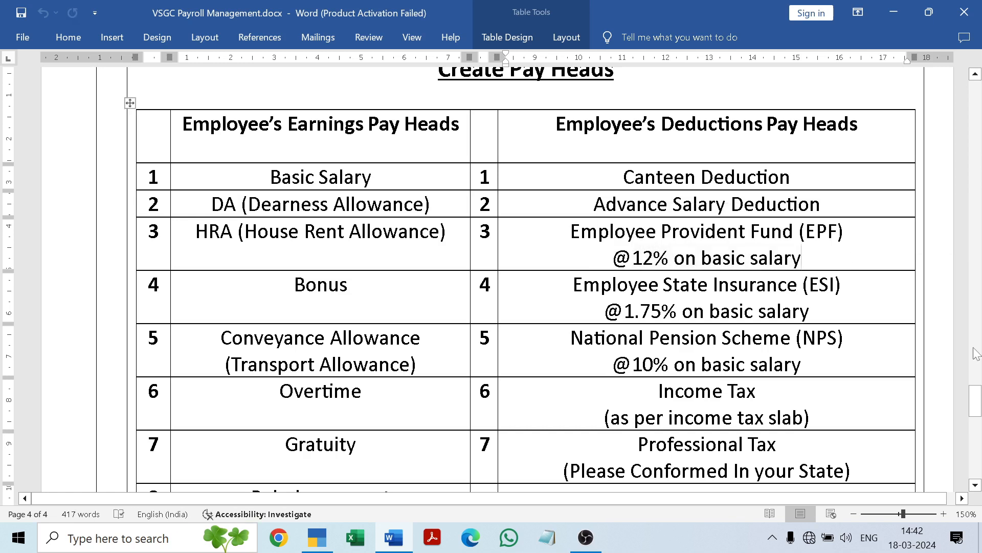
Step: Examine the employer's contributions, the employer's other charges, and the table of important pay heads and ledgers
left_click_drag(976, 400, 980, 432)
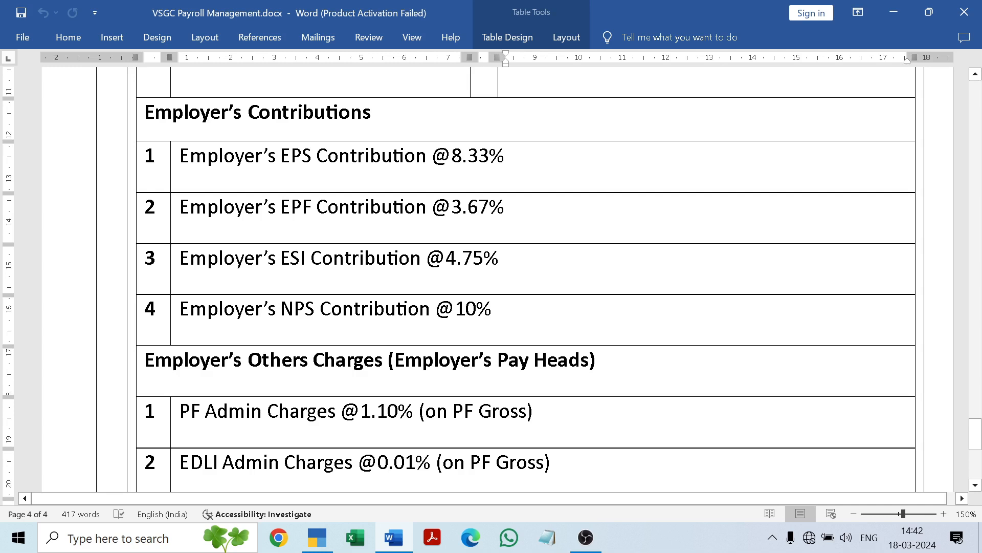
left_click_drag(978, 441, 978, 455)
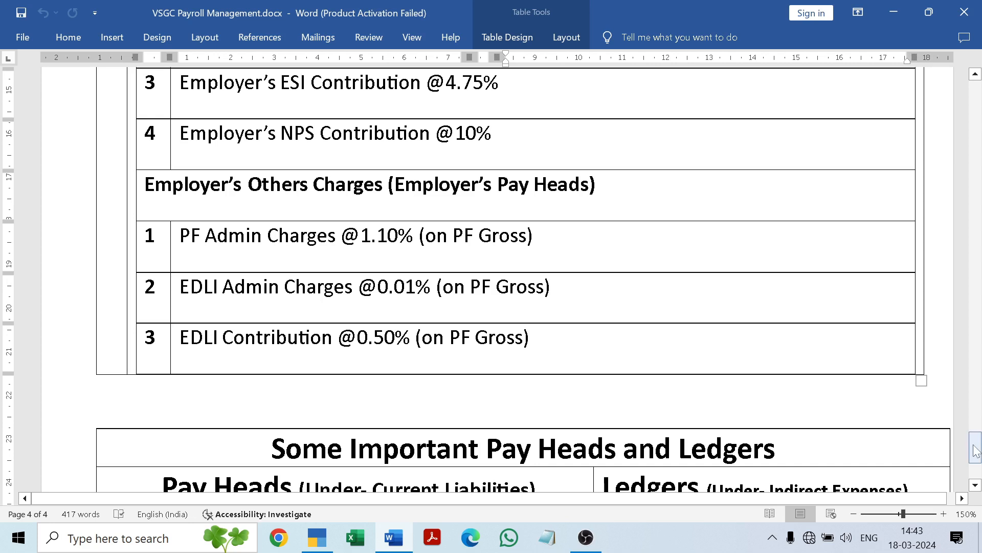
scroll(491, 281, "down", 3)
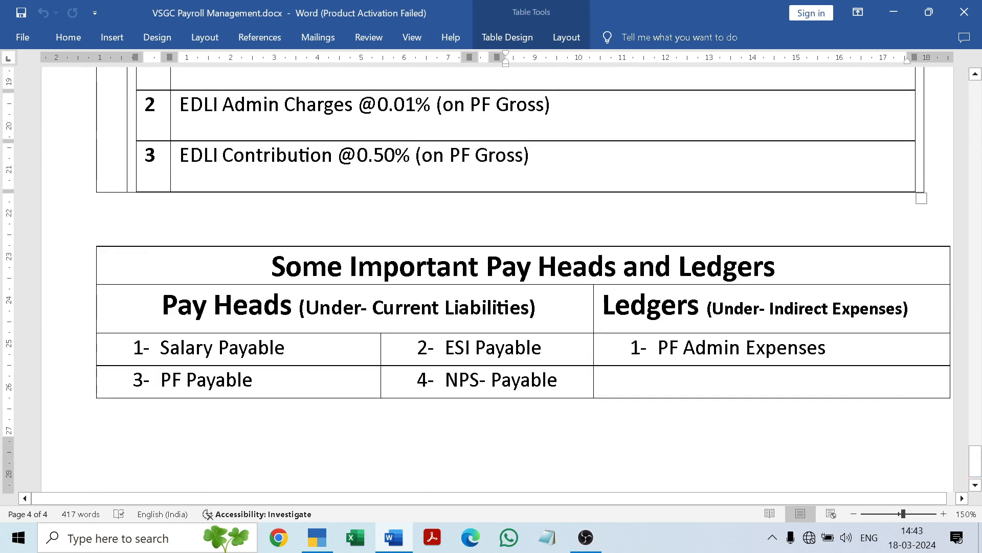
left_click_drag(977, 461, 978, 435)
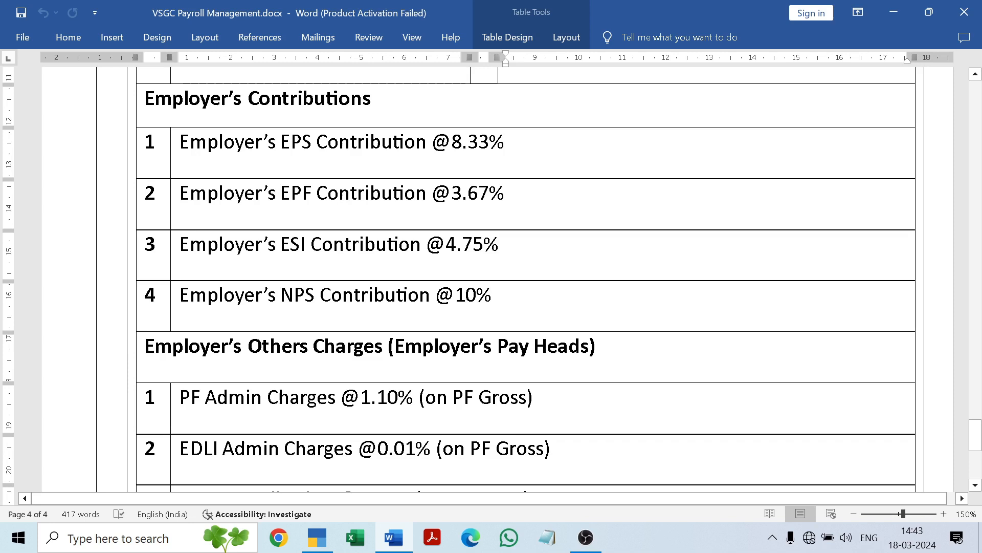
Step: Switch to TallyPrime, look over the blank pay head creation form and close it without saving
left_click(318, 535)
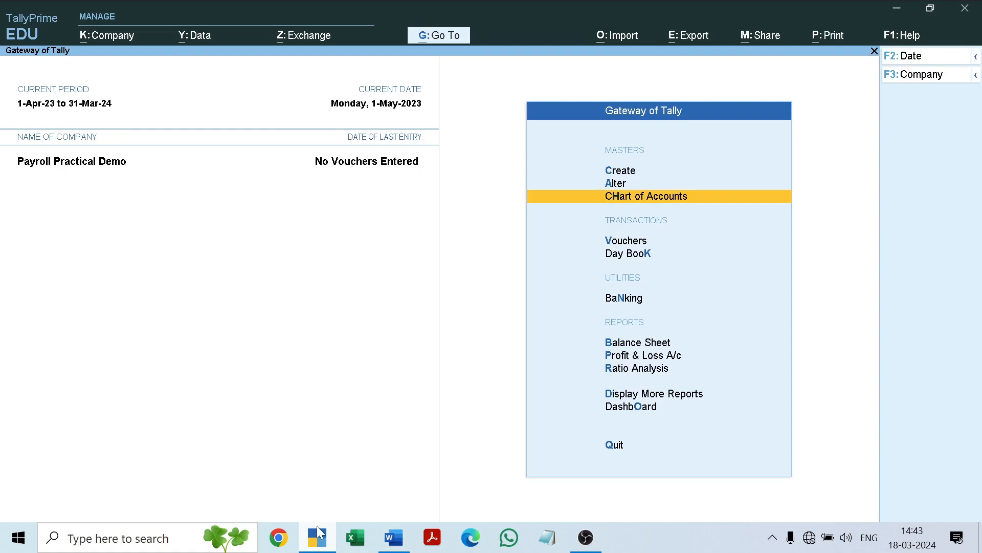
key("Up")
key("Up")
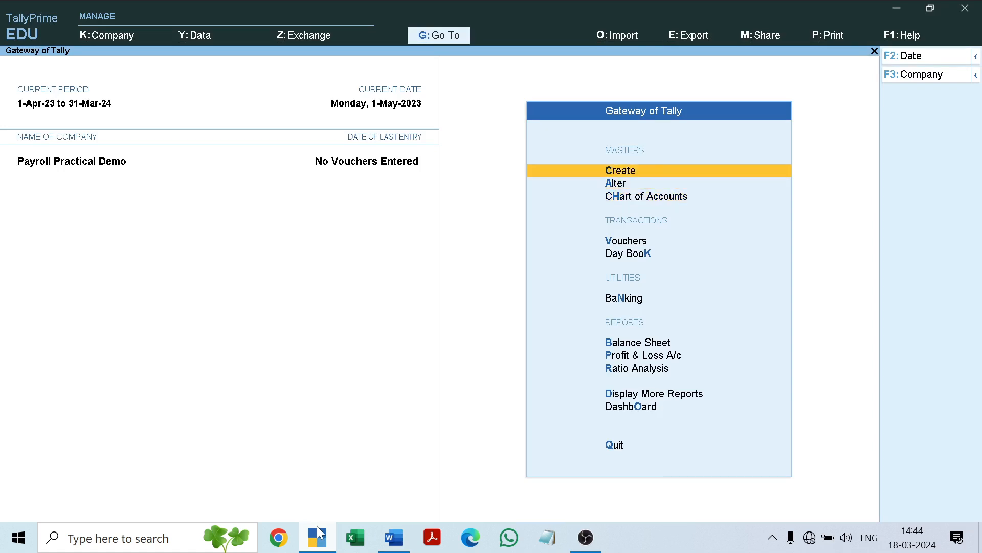
key("Return")
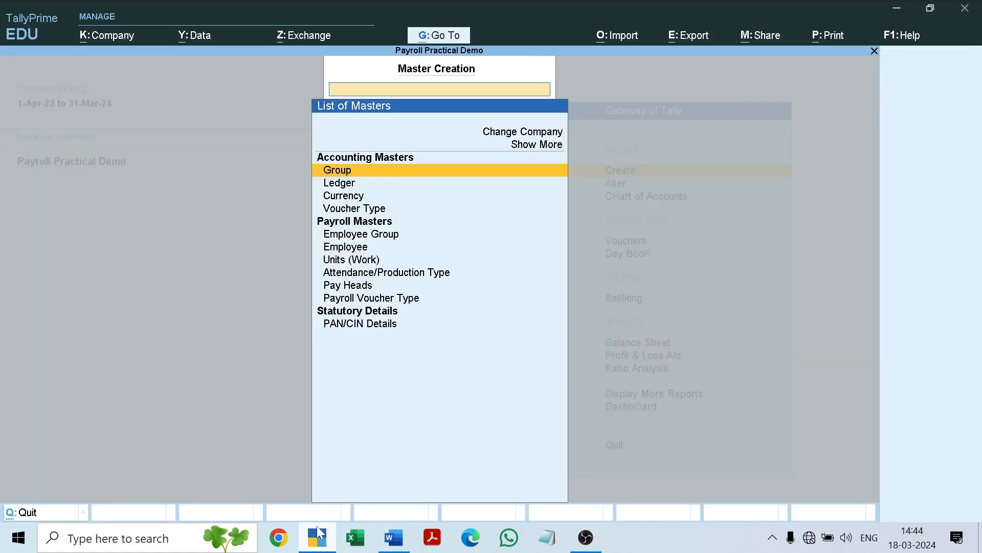
key("Down")
key("Down")
key("Down")
key("Down")
key("Down")
key("Down")
key("Down")
key("Down")
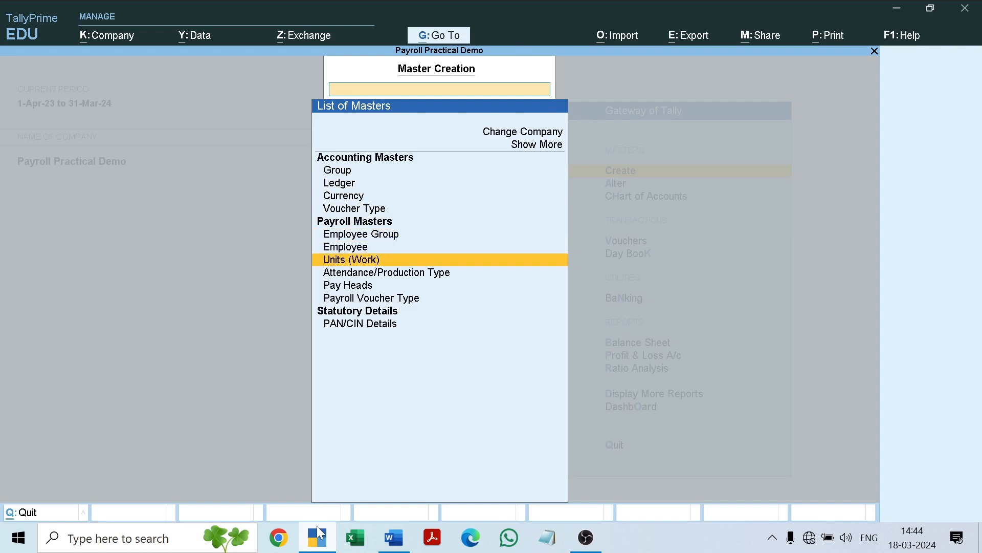
key("Return")
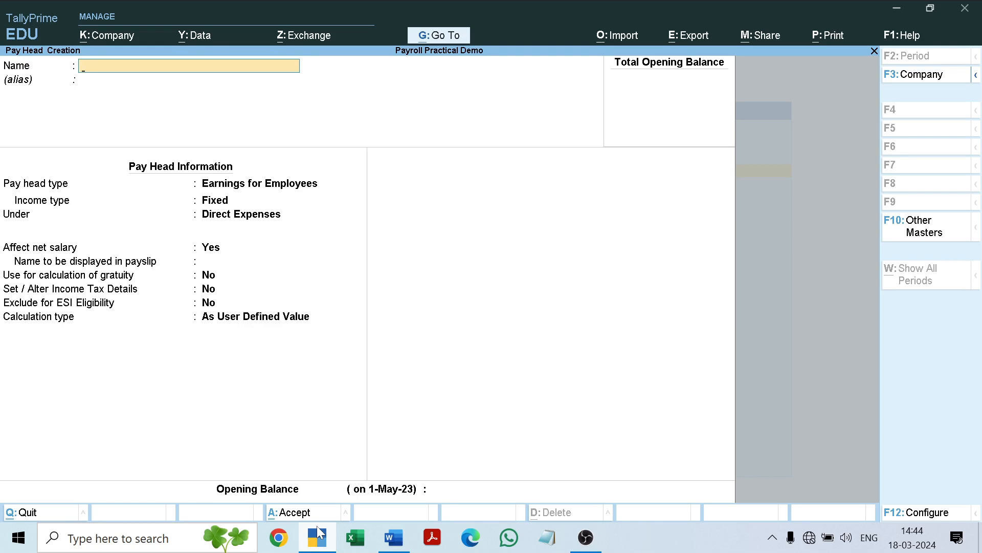
key("Escape")
key("y")
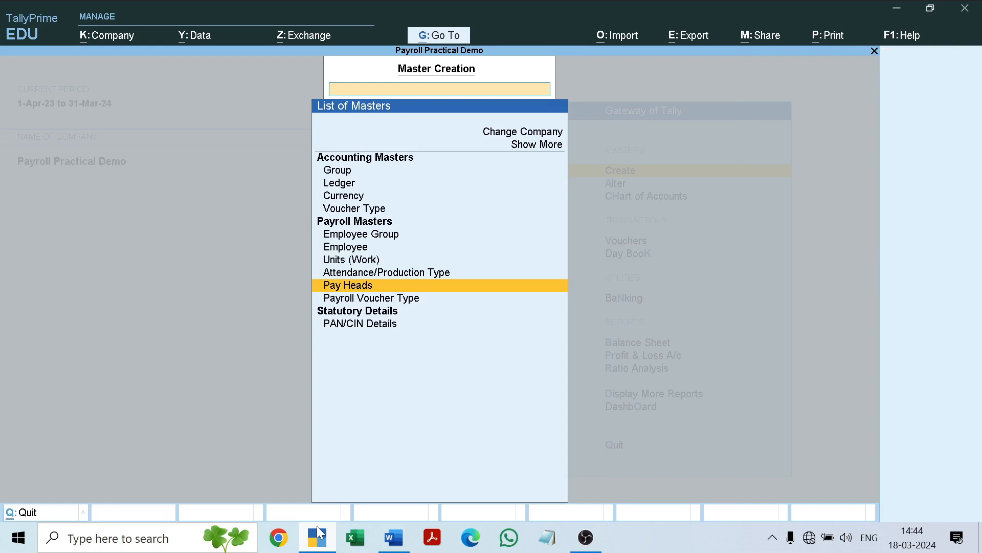
key("Escape")
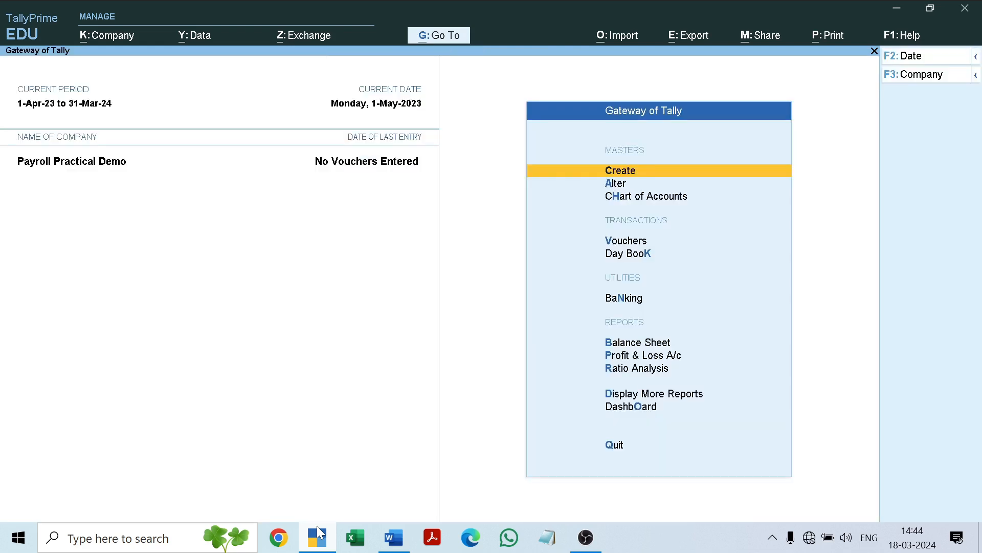
Step: Open the list of existing pay heads for alteration from the payroll masters
key("Down")
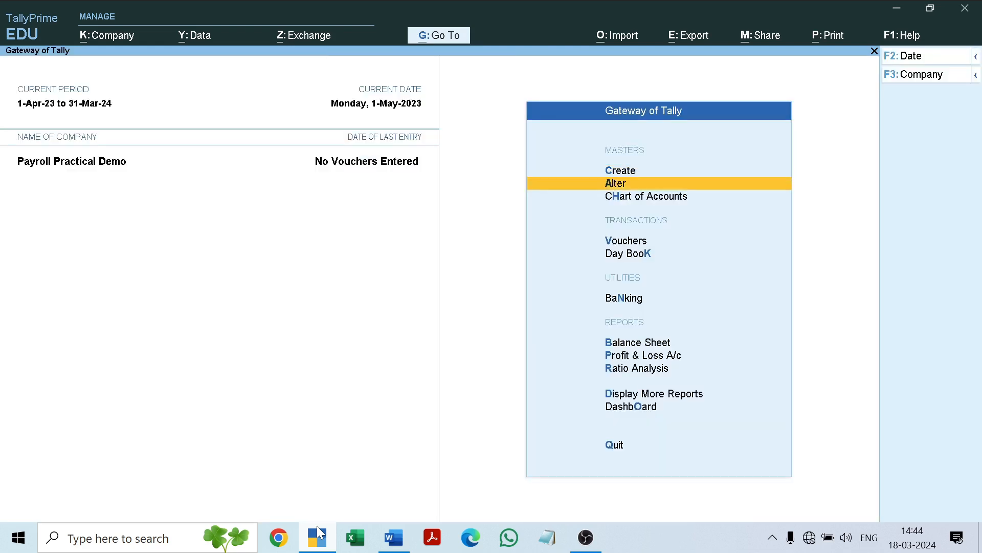
key("Return")
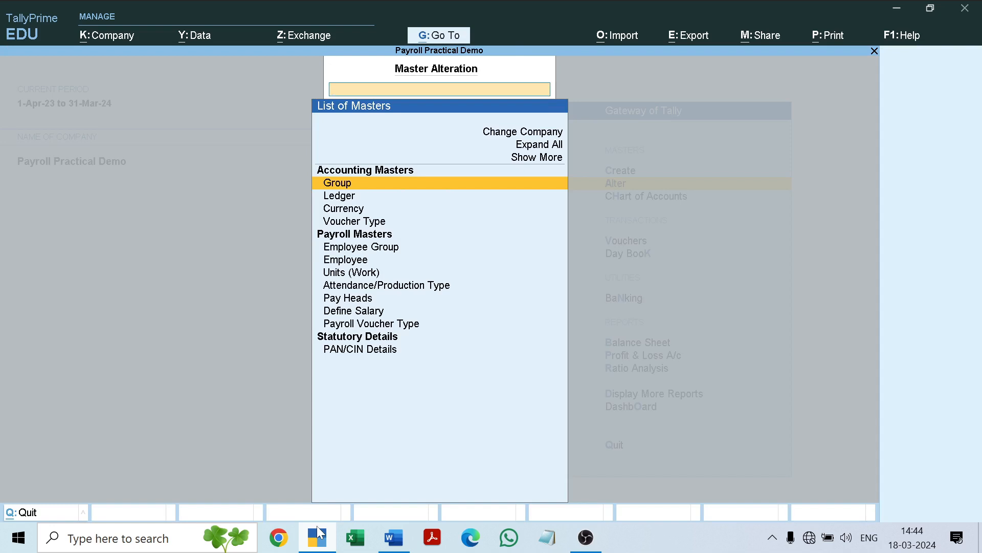
key("Down")
key("Down")
key("Down")
key("Down")
key("Down")
key("Down")
key("Down")
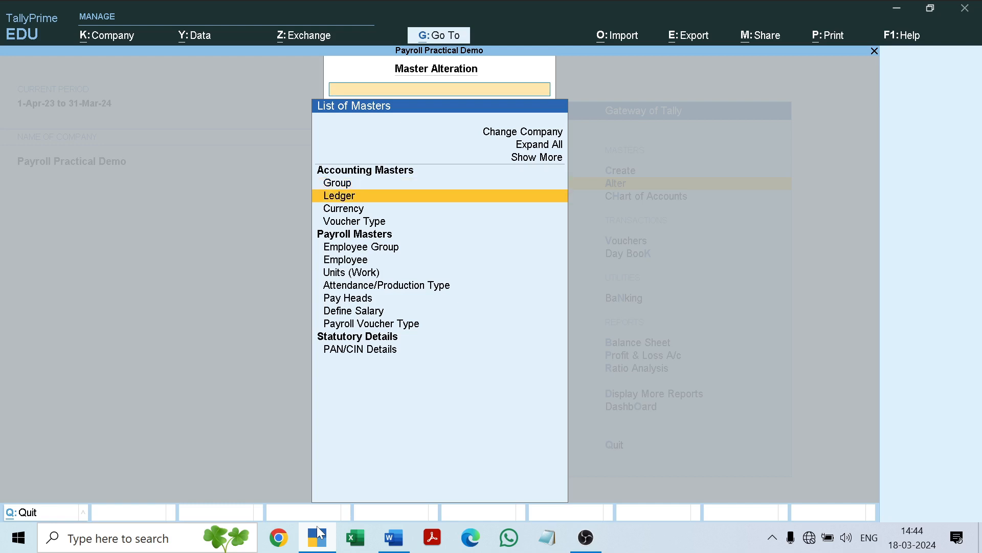
key("Down")
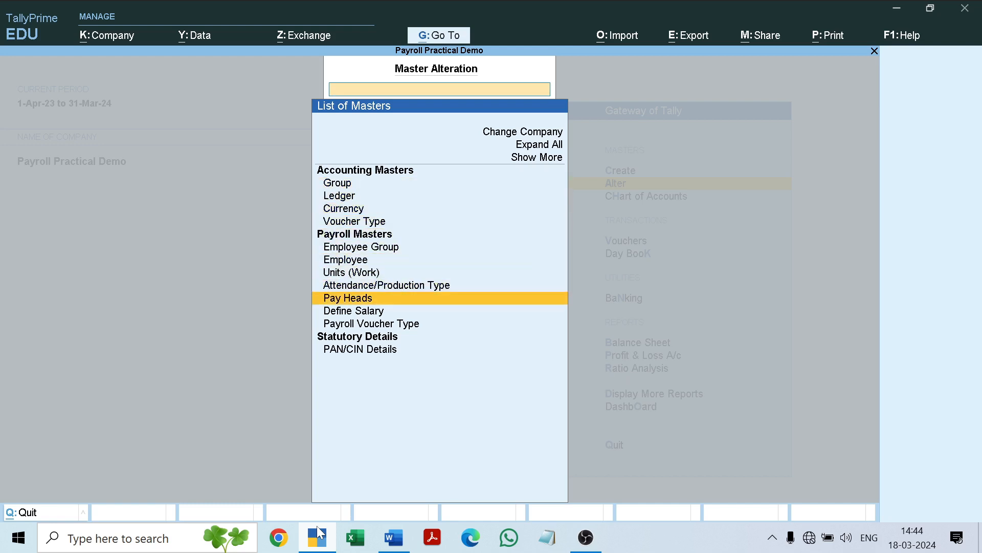
key("Return")
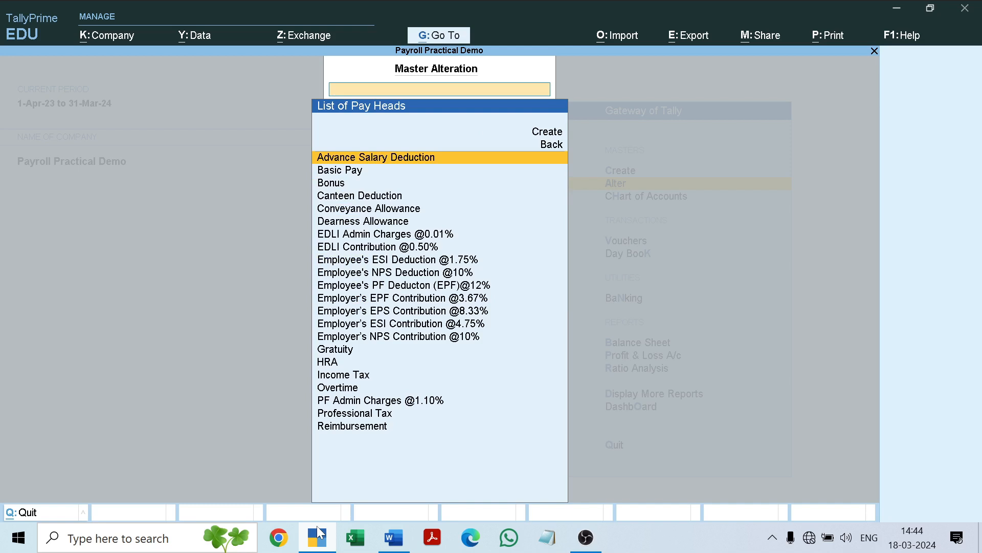
Step: Look through the list of existing pay heads and compare it with the employer's contributions in the Word notes, returning to TallyPrime
key("Down")
key("Down")
key("Down")
key("Down")
key("Down")
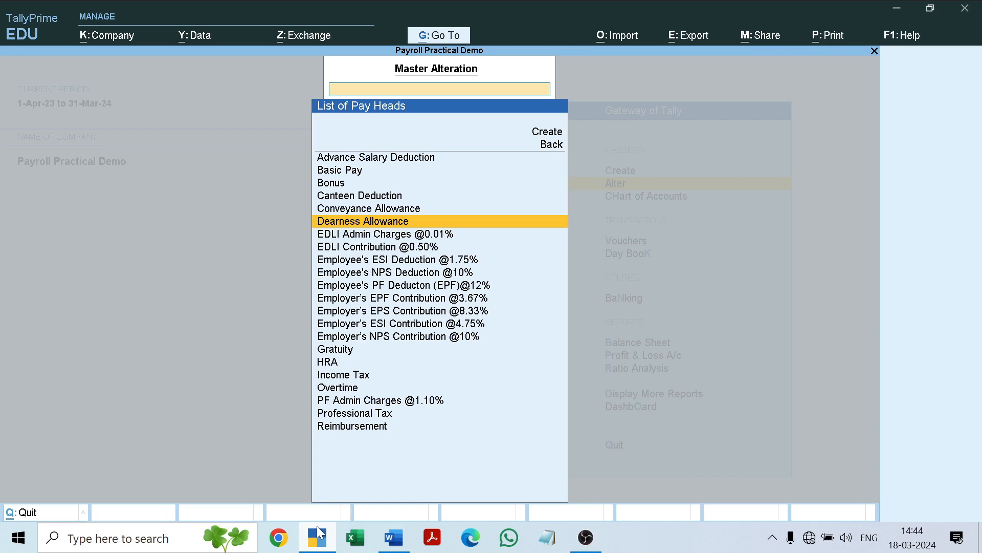
key("Down")
key("Down")
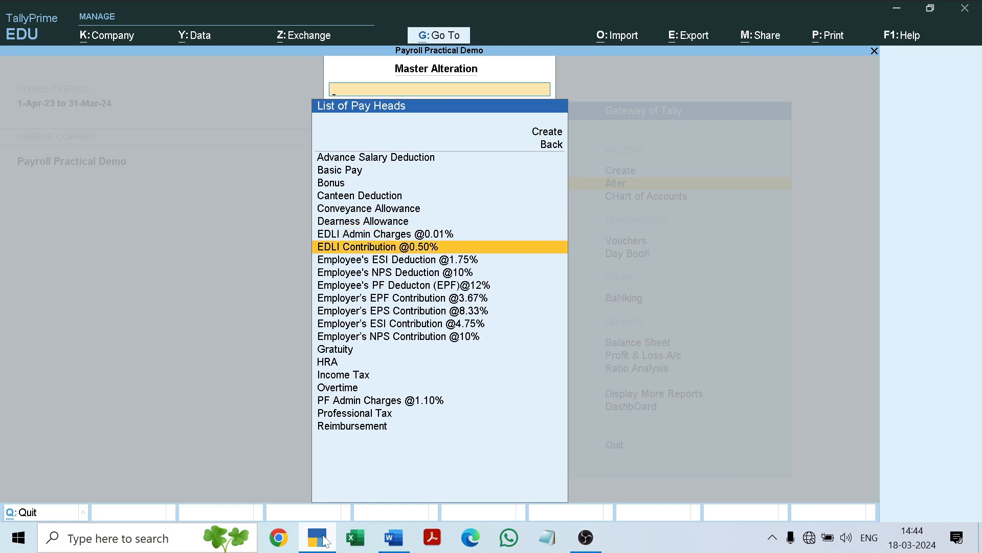
left_click(318, 535)
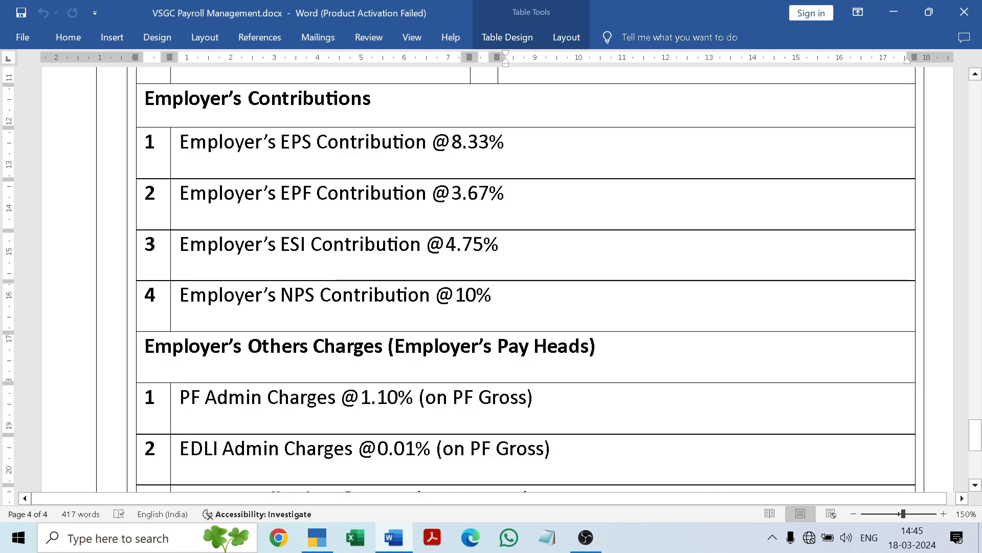
left_click(318, 545)
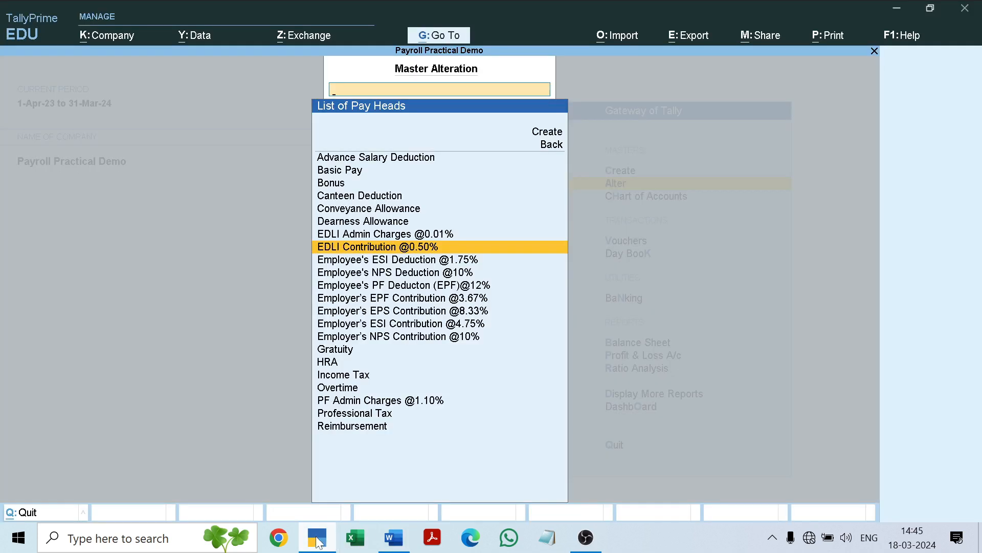
Step: Open the Employer's EPS Contribution @8.33% pay head for alteration
key("Down")
key("Down")
key("Down")
key("Down")
key("Down")
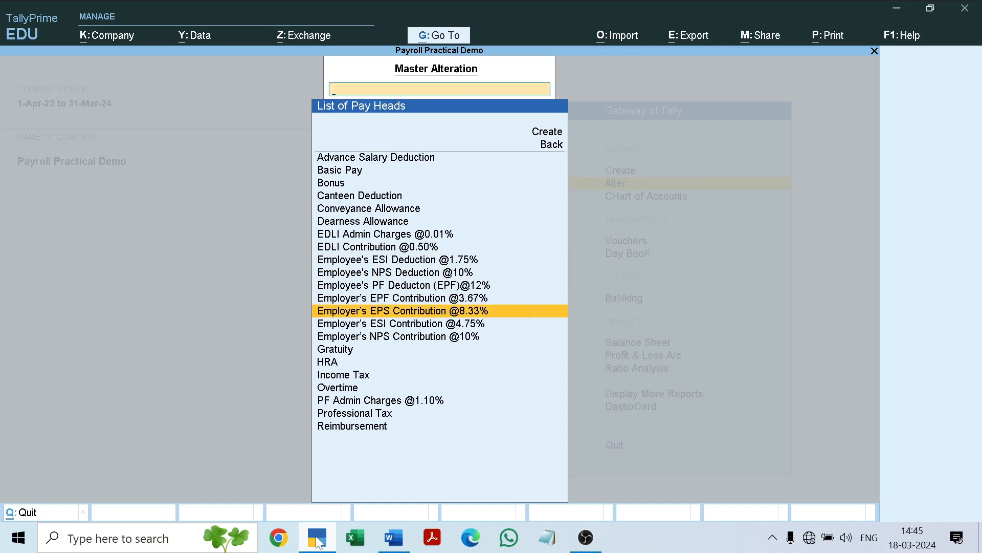
key("Return")
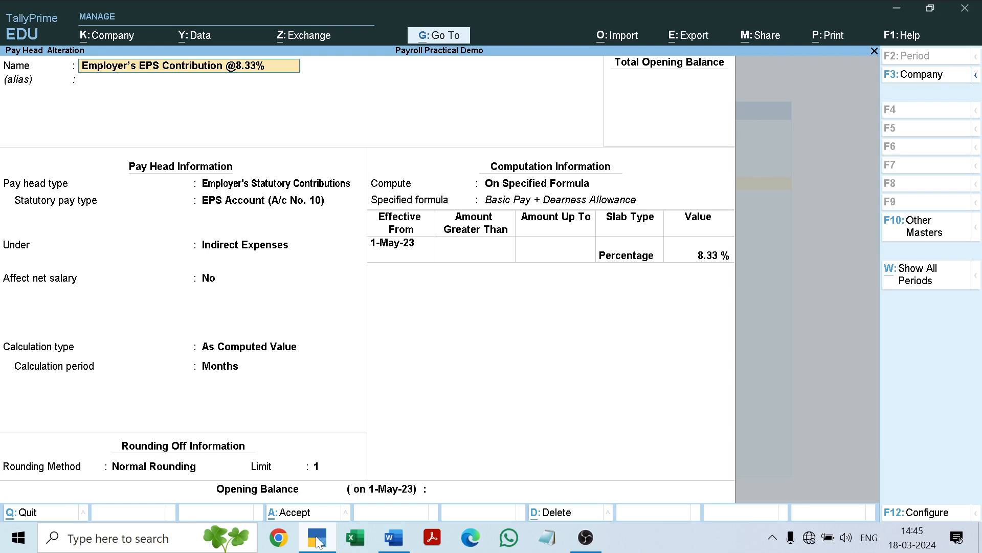
Step: Review the EPS pay head's type, statutory pay type, parent group, net salary effect, and rounding method and limit
key("Return")
key("Return")
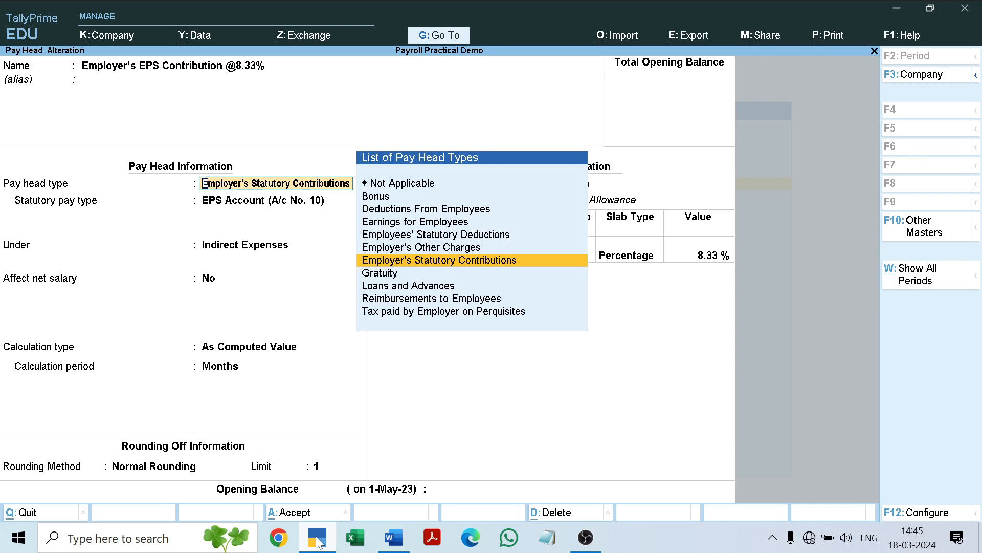
key("Return")
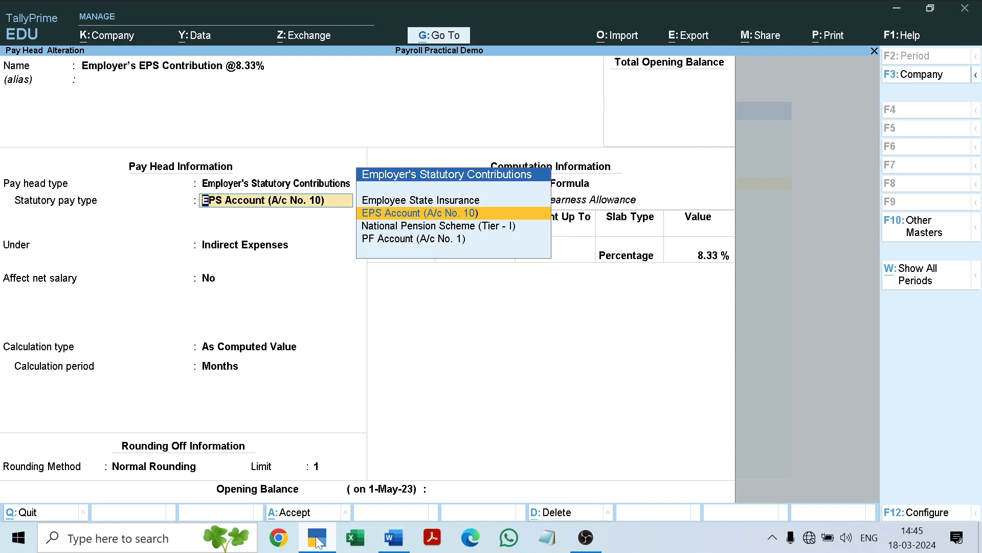
key("Return")
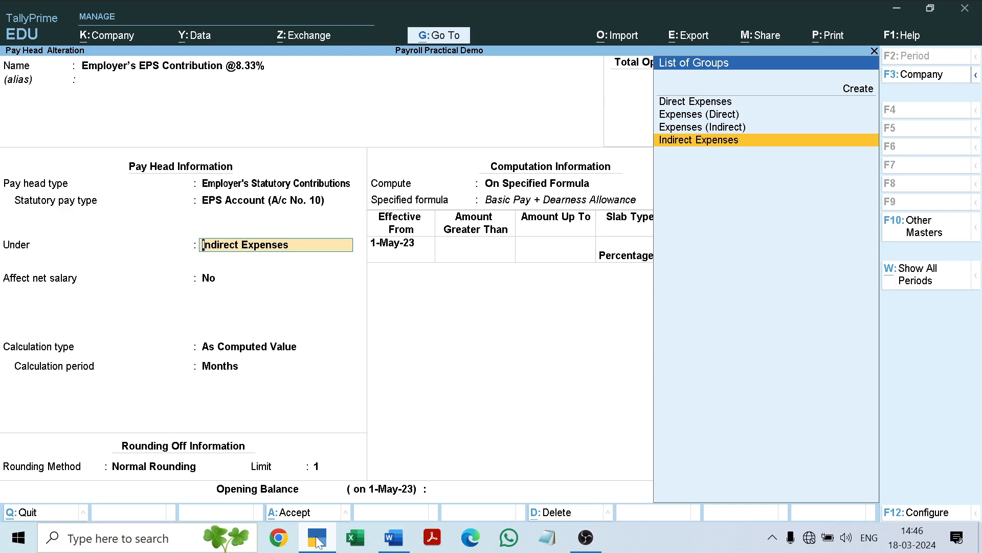
key("Return")
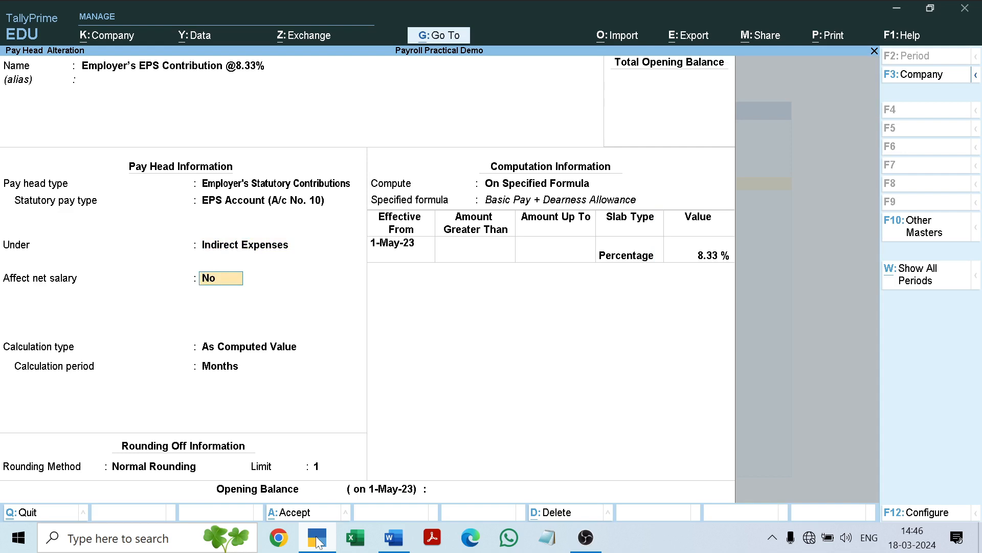
key("Return")
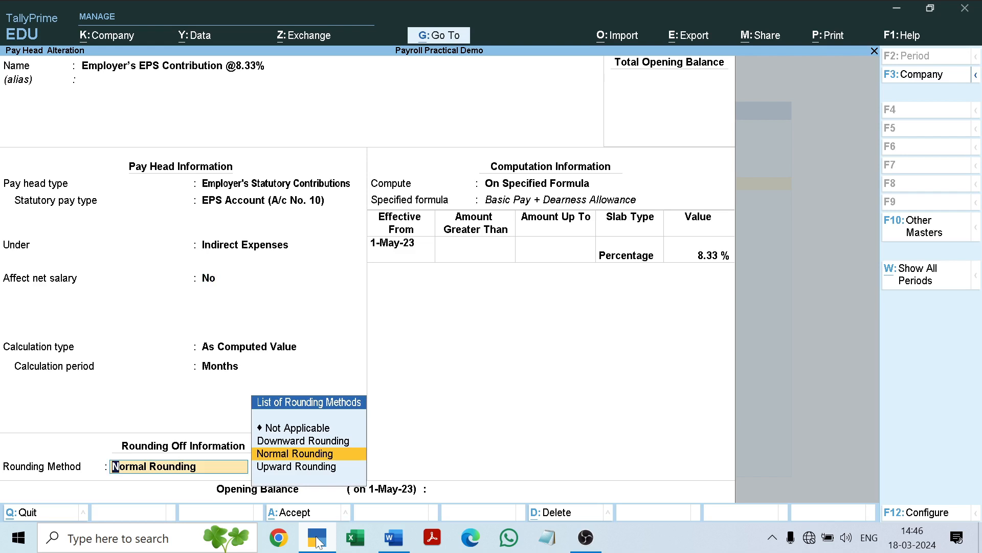
key("Return")
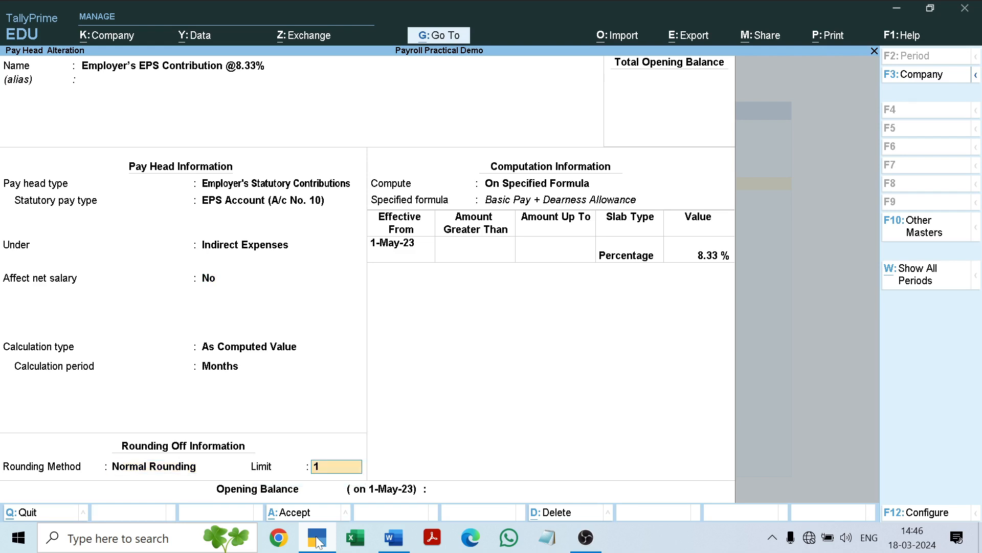
key("Return")
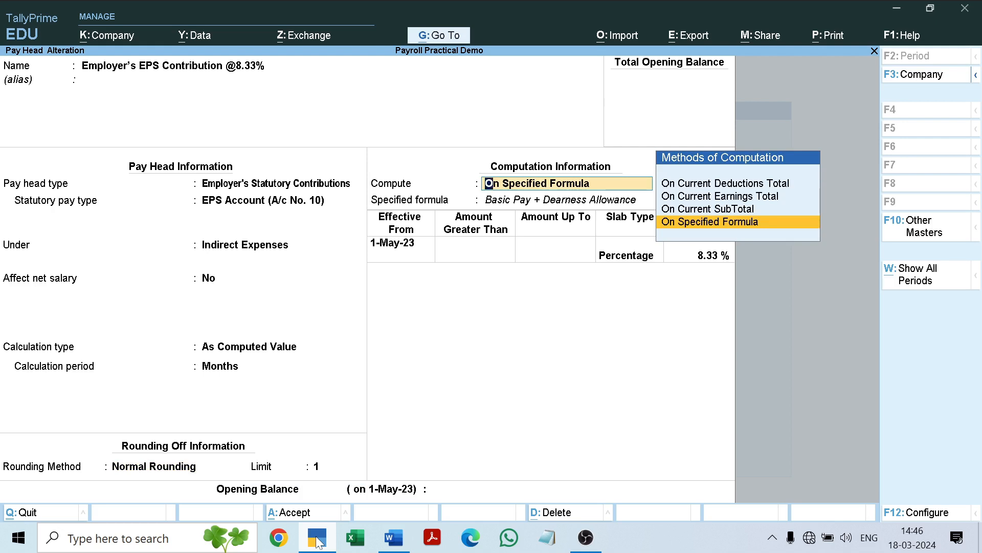
Step: Examine the EPS contribution's computation method and the pay heads added in its specified formula
key("Return")
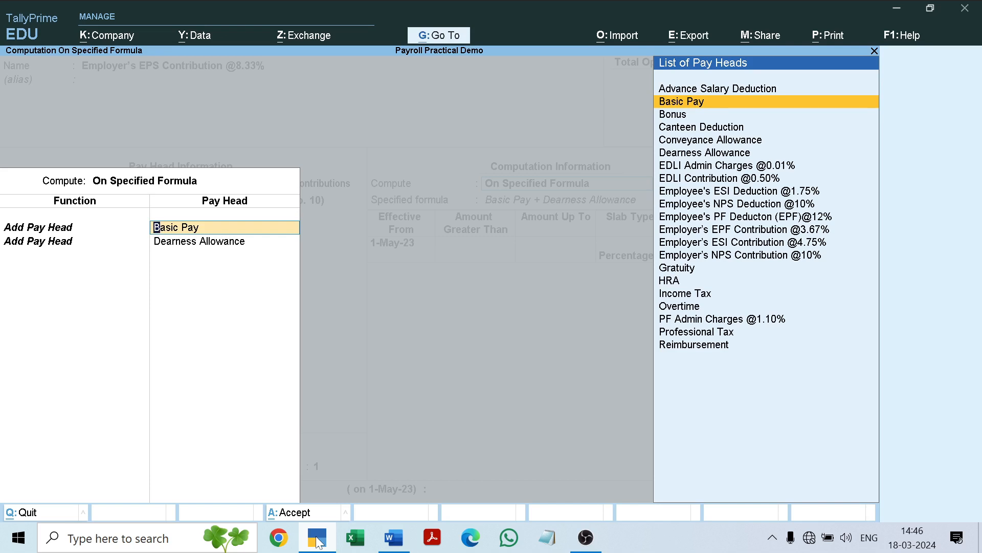
key("Return")
key("Return")
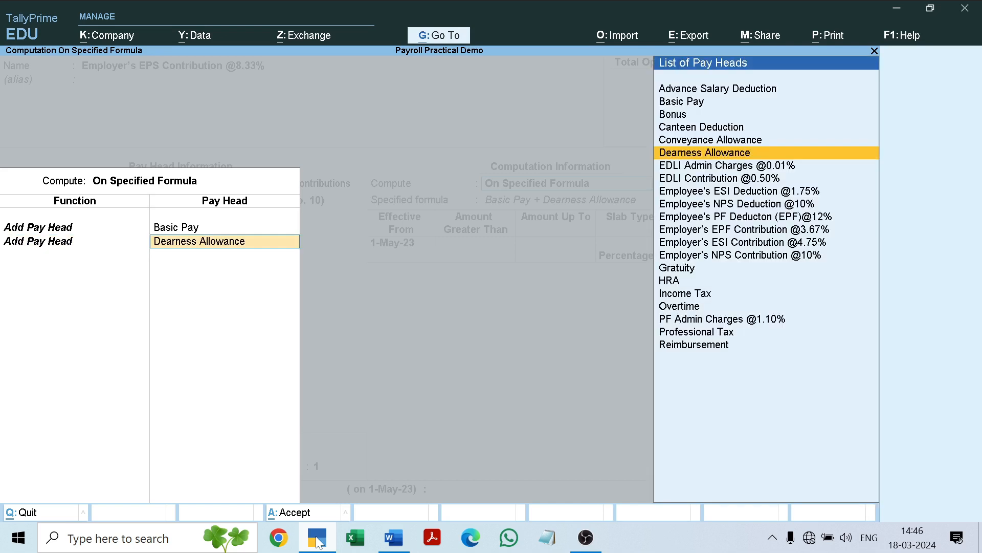
key("Return")
key("Return")
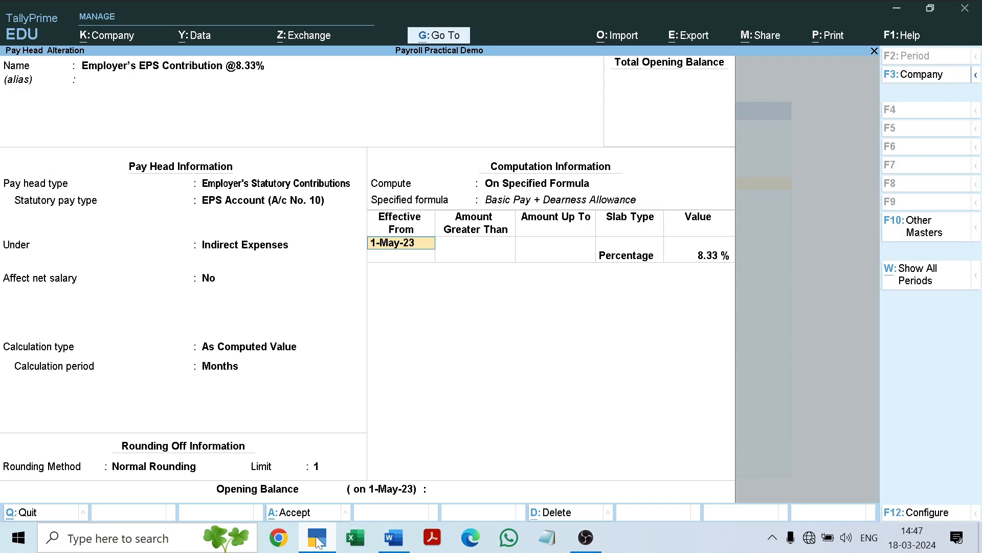
Step: Check the EPS contribution's effective date, slab type and percentage, and accept the pay head
key("Return")
key("Return")
key("Return")
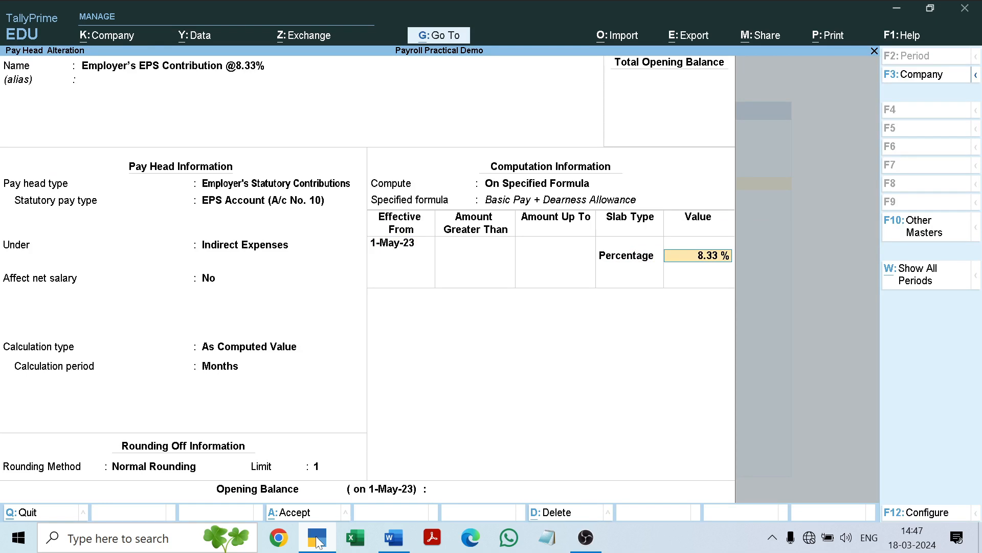
key("Return")
key("Return")
key("Return")
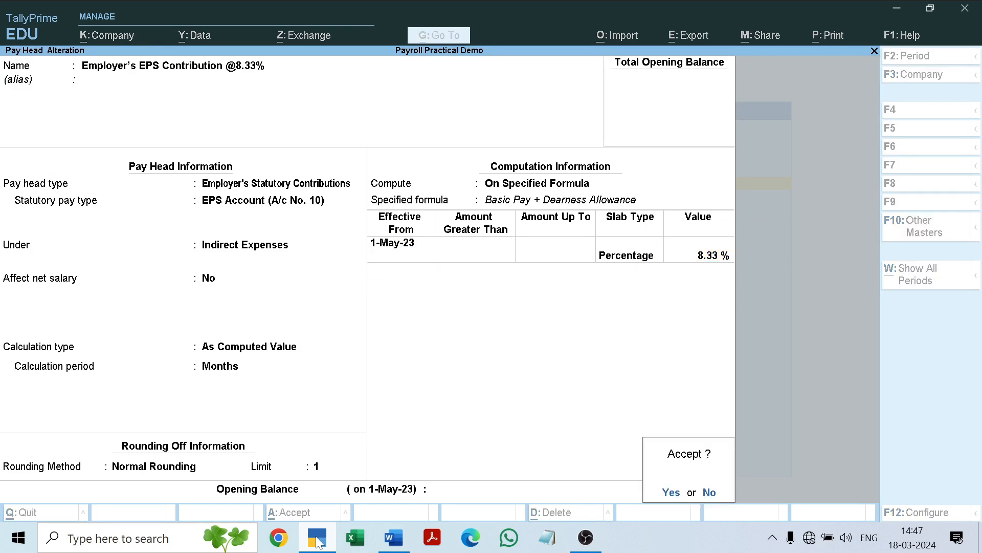
key("Return")
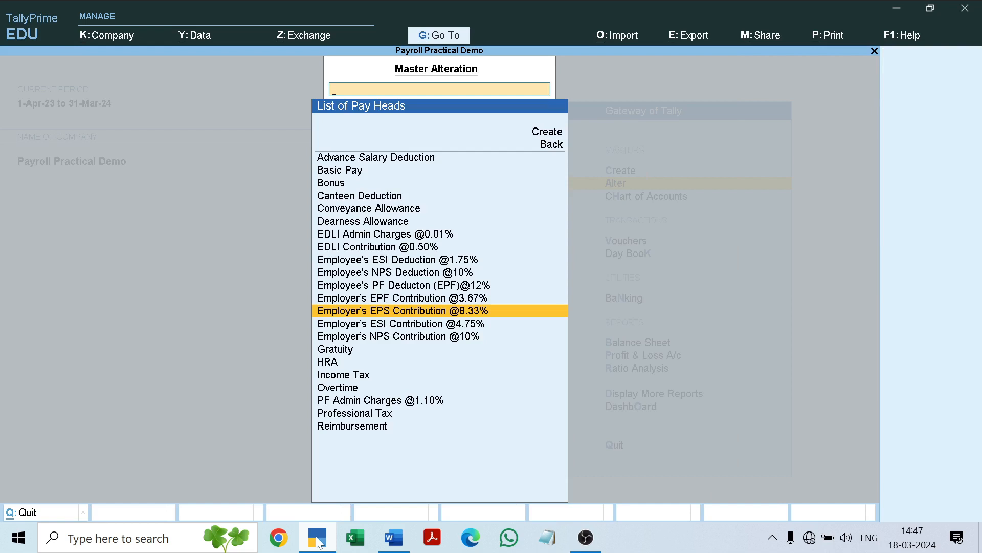
Step: Switch to the Word notes and examine the employer's EPS and EPF contribution rates together
left_click(318, 538)
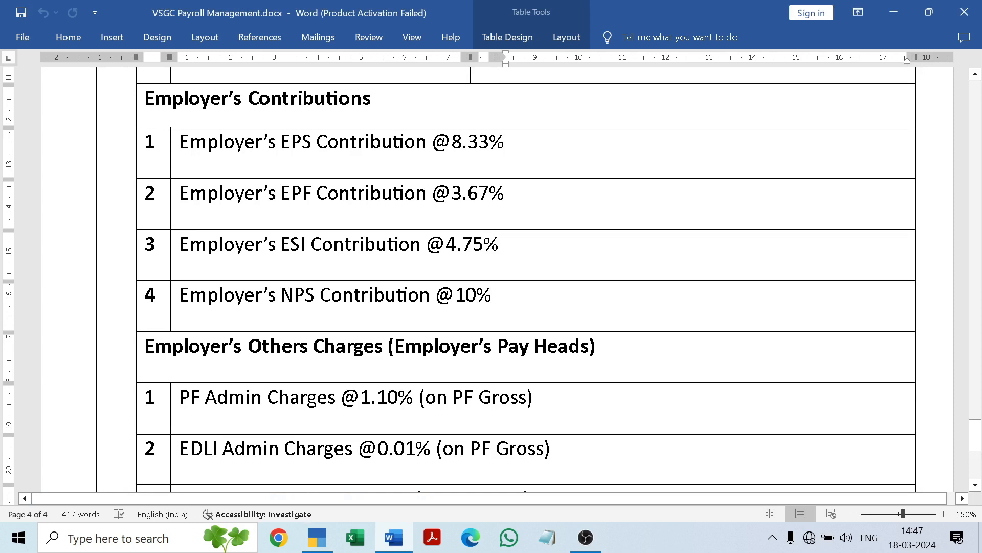
left_click_drag(179, 142, 445, 212)
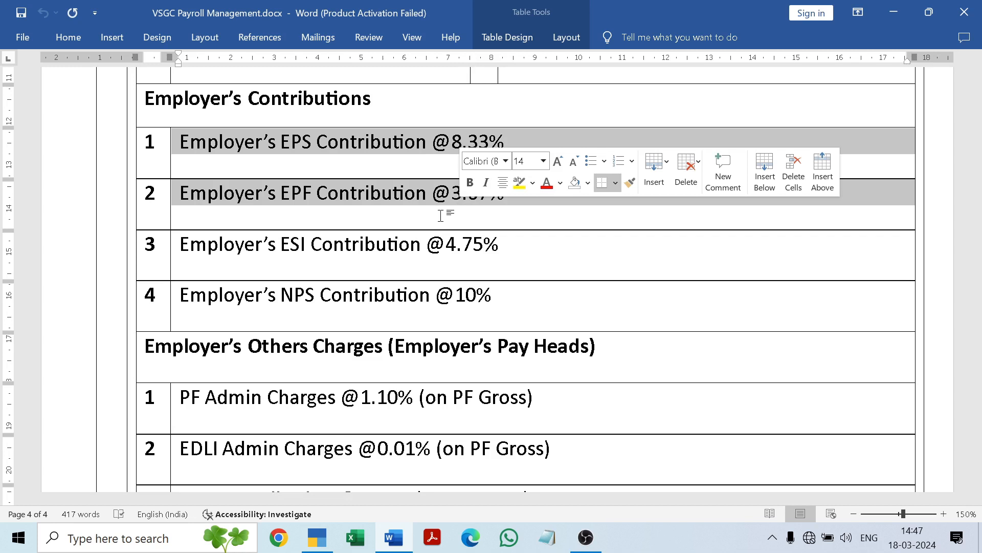
left_click(639, 218)
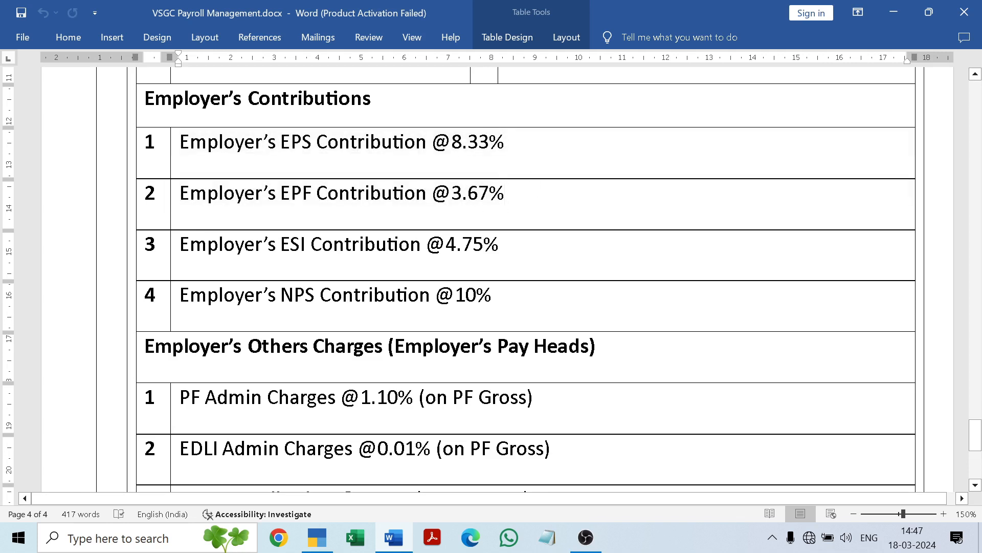
left_click_drag(450, 142, 549, 215)
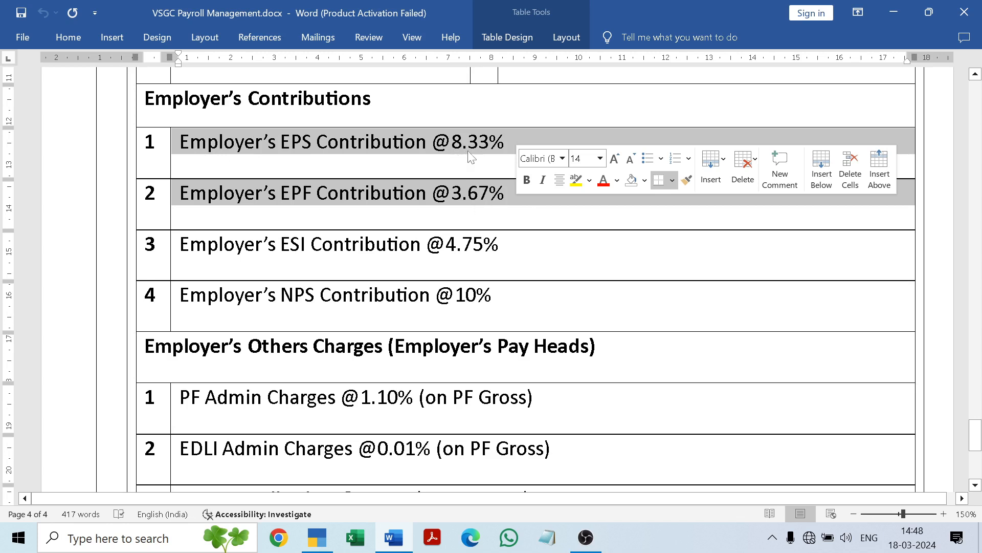
left_click(492, 215)
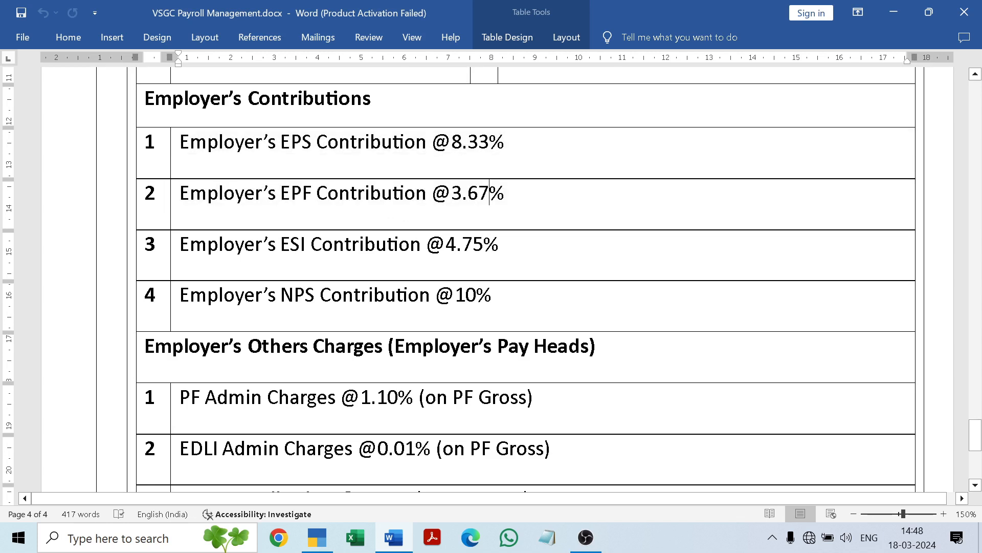
Step: Switch to TallyPrime and open the Employer's EPF Contribution @3.67% pay head for alteration
left_click(330, 536)
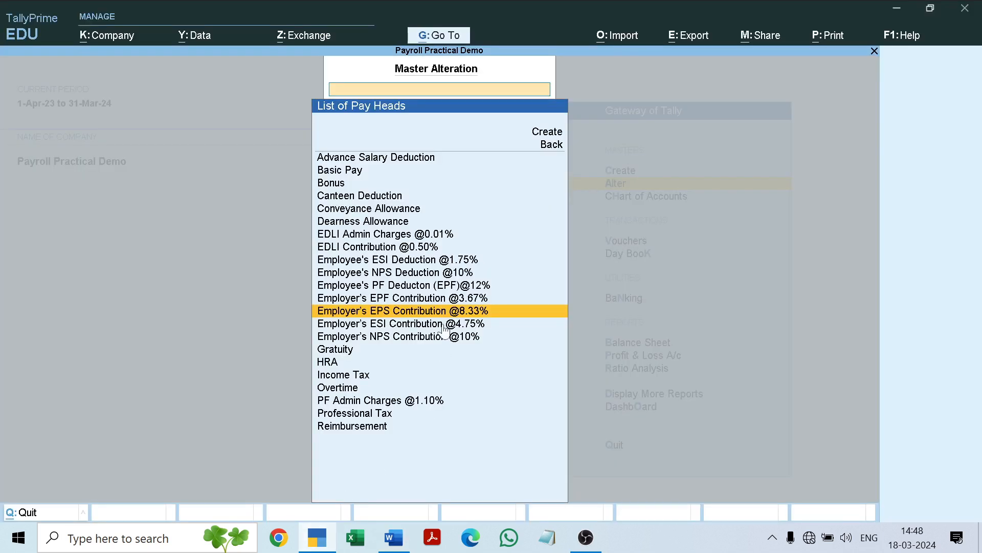
key("Up")
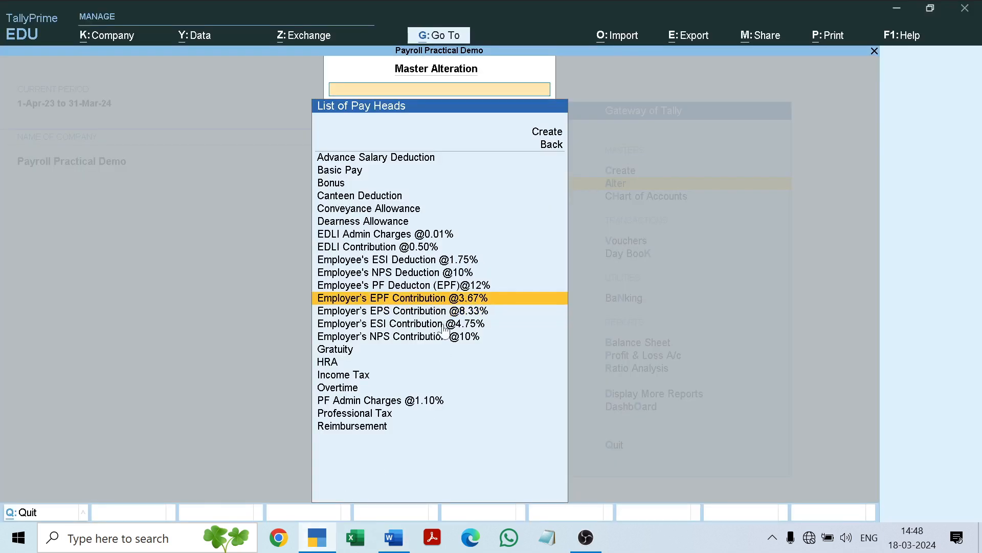
key("Return")
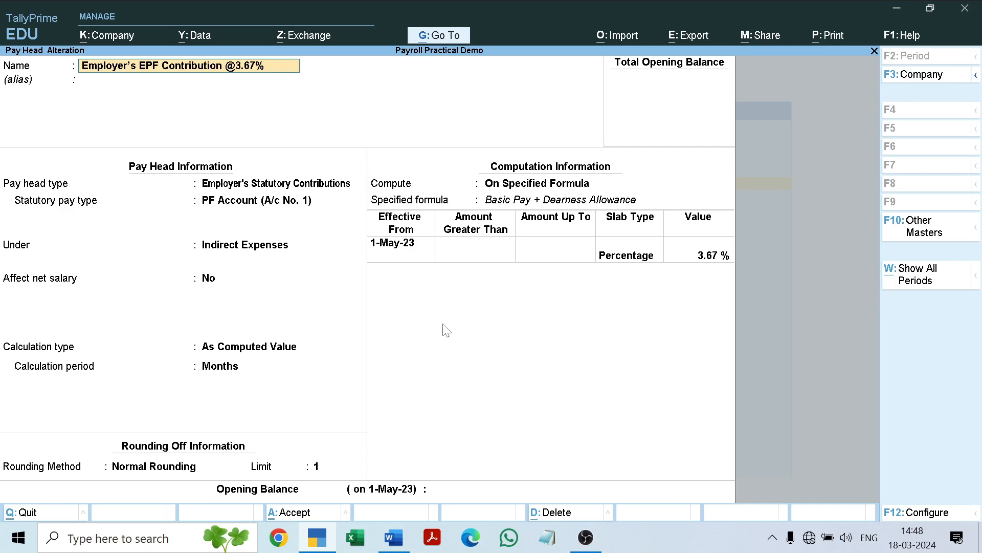
Step: Review the employer's EPF pay head type, statutory pay type, parent group, net salary effect, and rounding settings
key("Return")
key("Return")
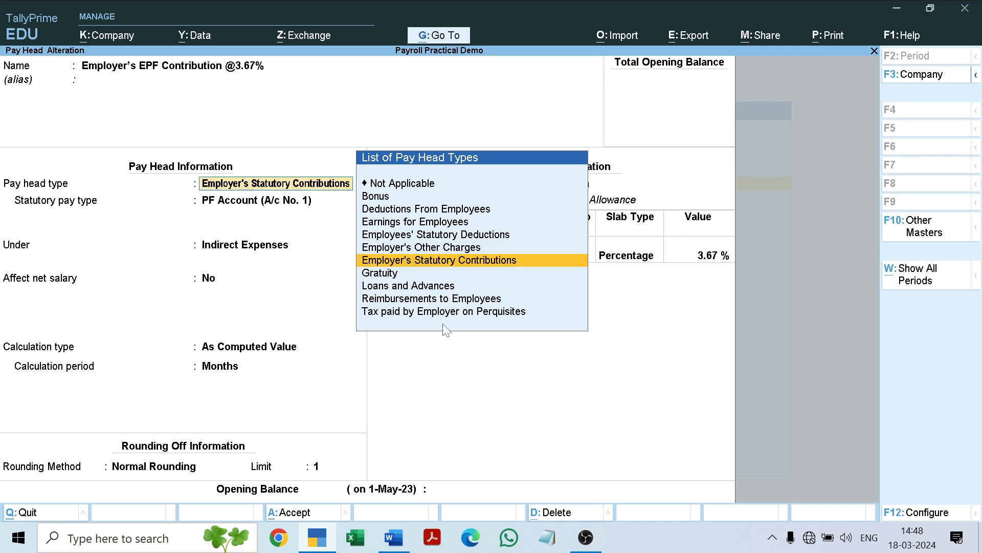
key("Return")
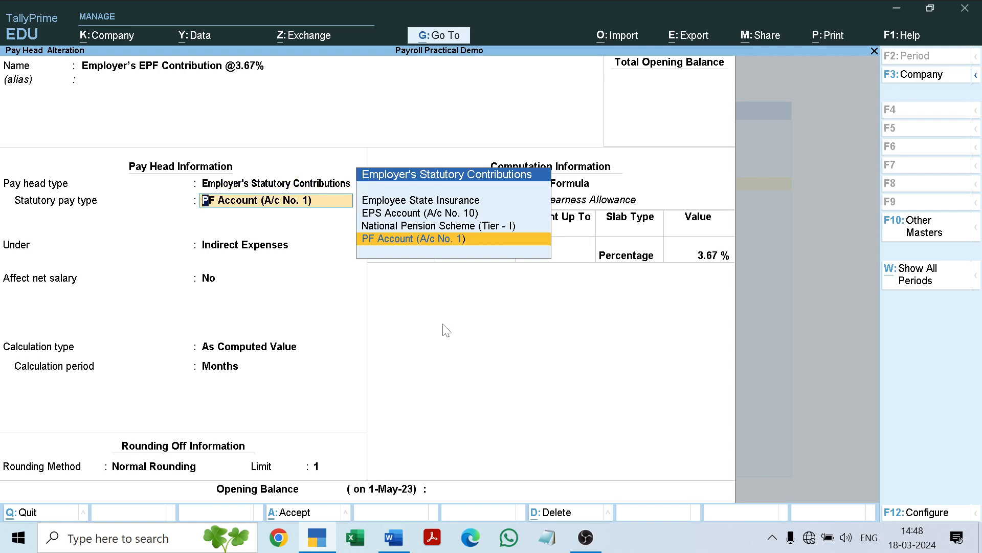
key("Return")
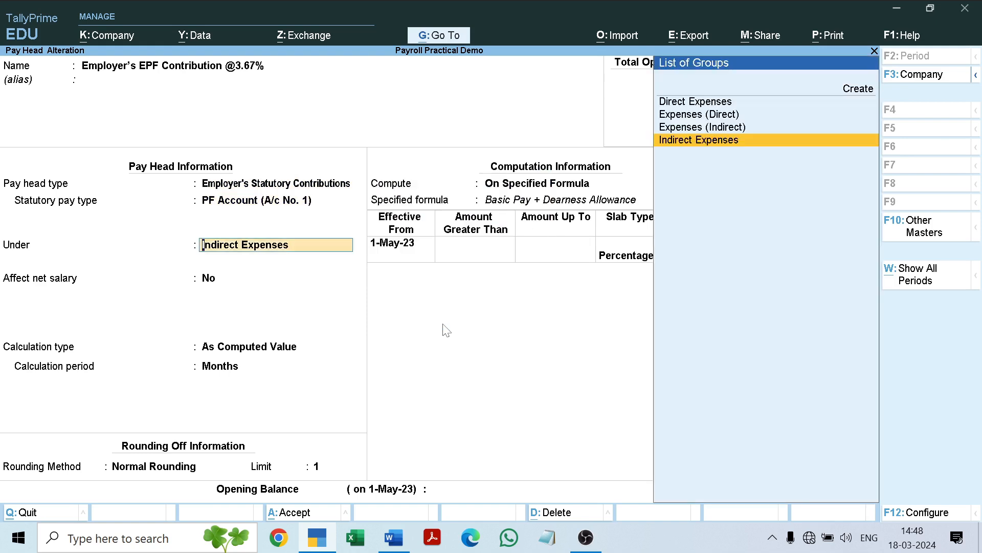
key("Return")
key("Return")
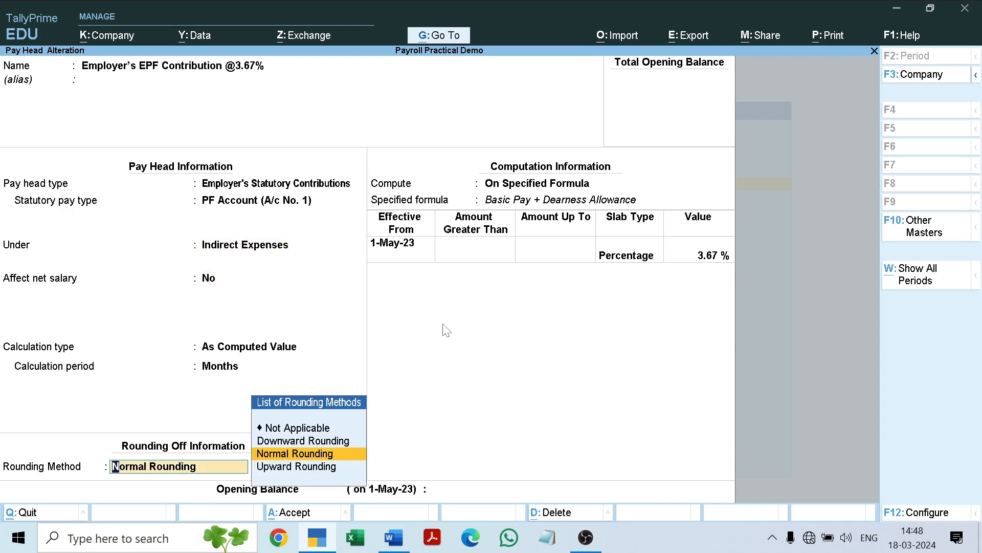
key("Return")
key("Return")
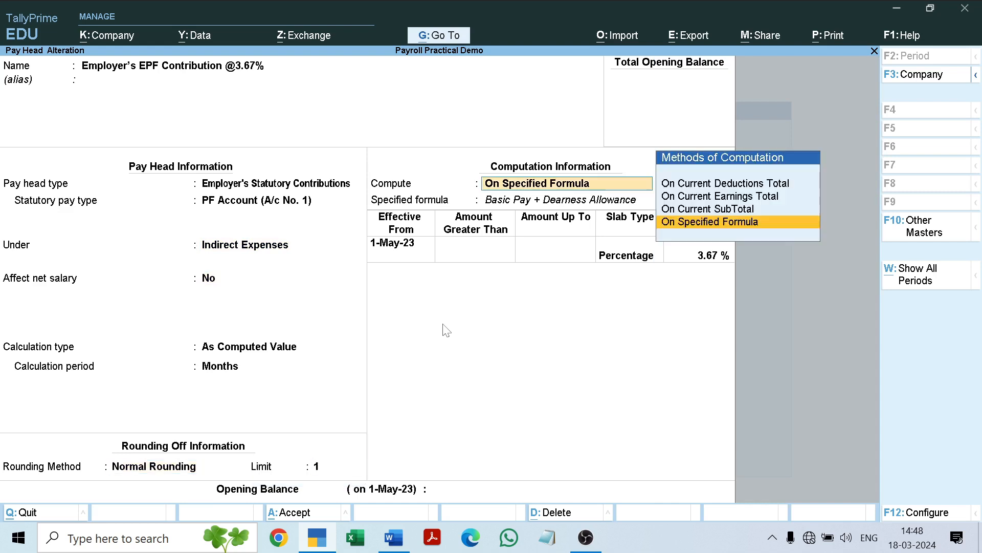
Step: Examine the employer's EPF contribution computation method and the pay heads added in its specified formula
key("Return")
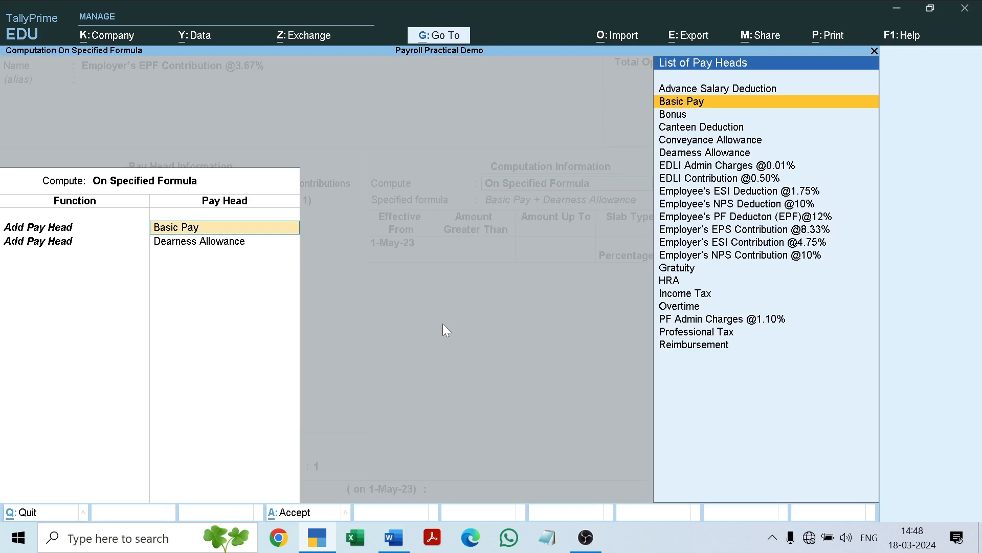
key("Return")
key("Return")
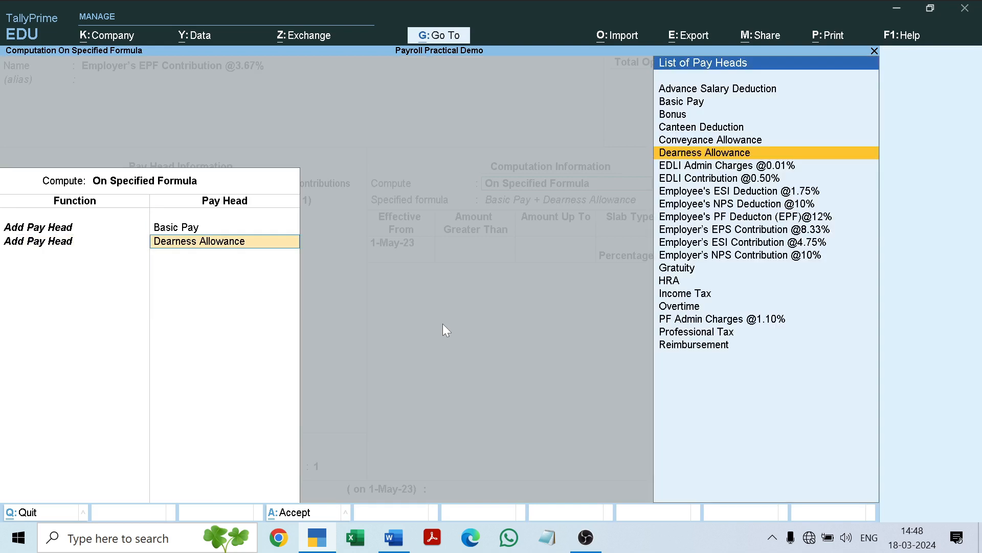
key("Return")
key("Return")
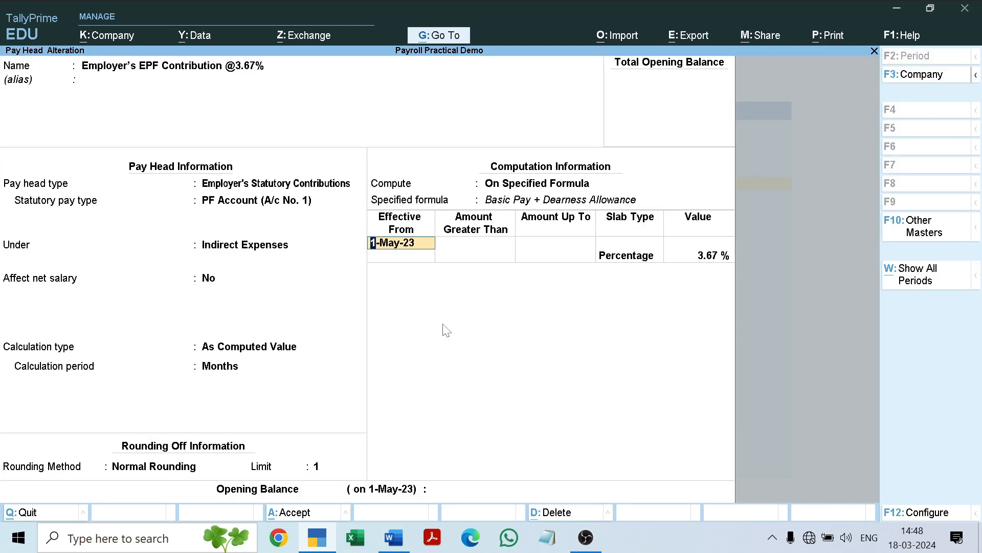
Step: Review the employer's EPF effective date, slab type and percentage, and accept the pay head without changes
key("Return")
key("Return")
key("Return")
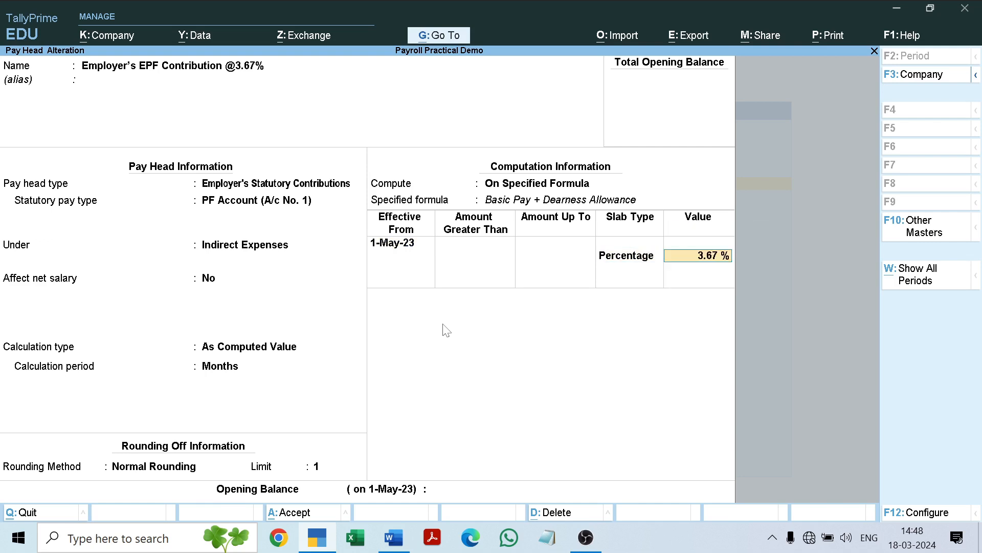
key("Return")
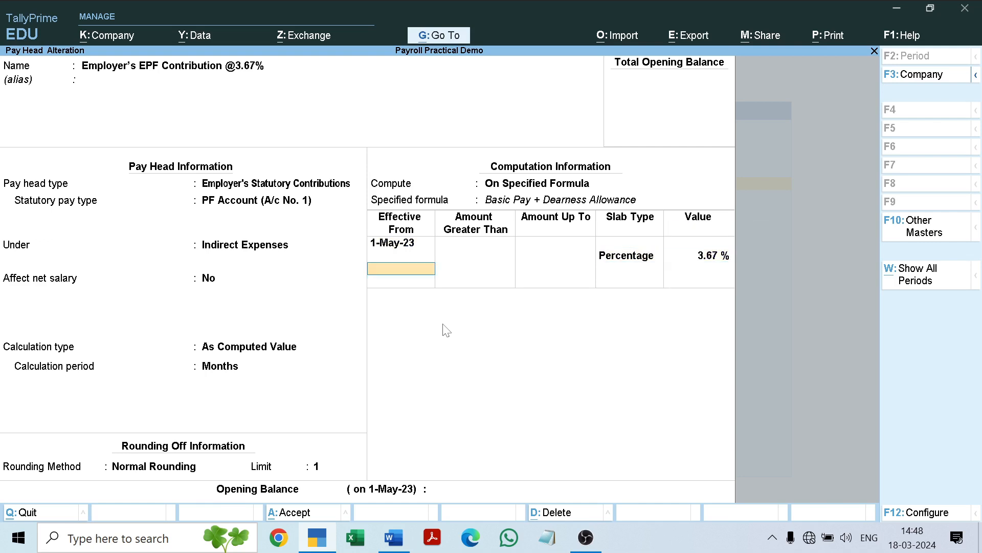
key("Return")
key("Return")
key("Return")
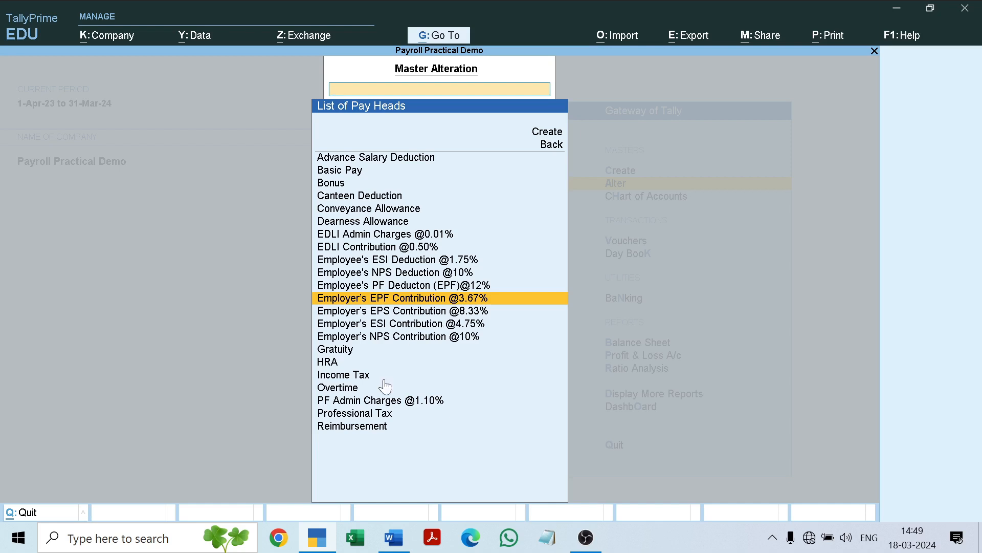
Step: Switch to the Word notes and highlight the Employee State Insurance (ESI) deduction rate in the employee's deductions list
left_click(323, 539)
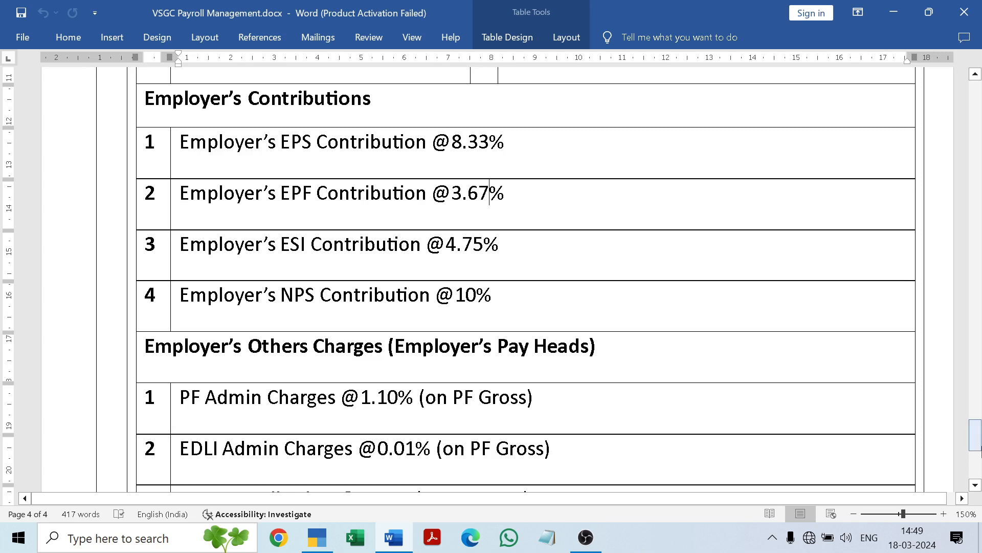
left_click_drag(978, 440, 978, 410)
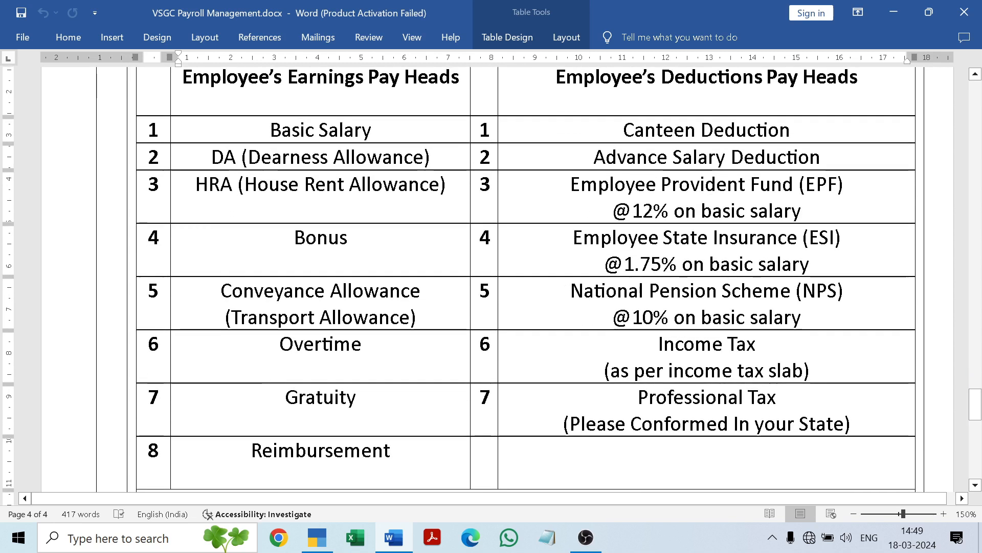
left_click_drag(573, 237, 877, 263)
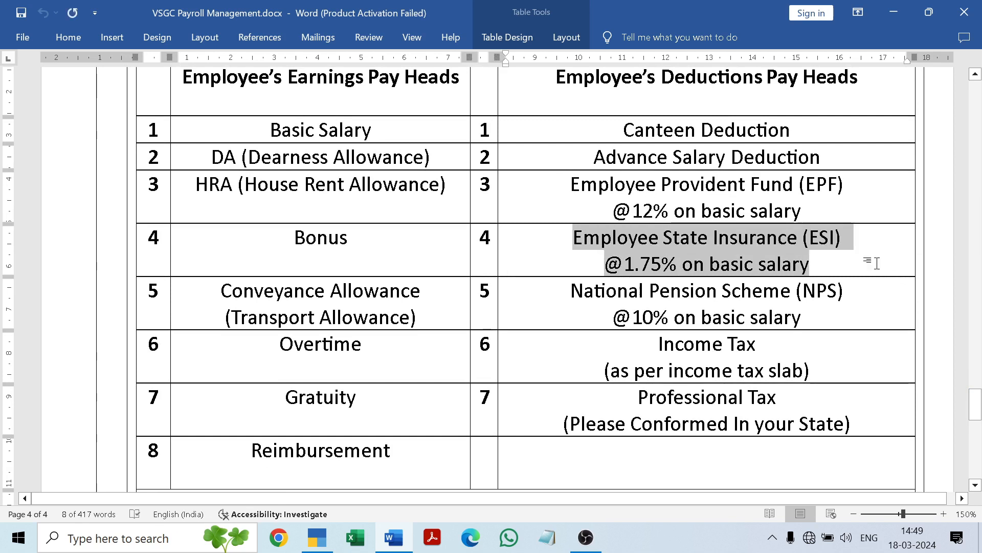
left_click(859, 262)
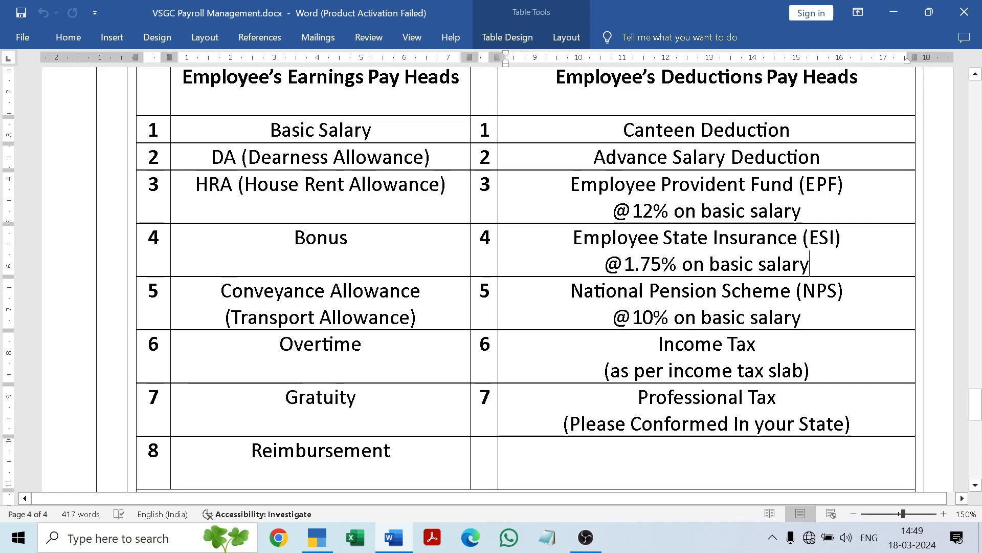
Step: Check the pay head list in TallyPrime, and locate the employer's ESI contribution entry in the Word notes
left_click(394, 537)
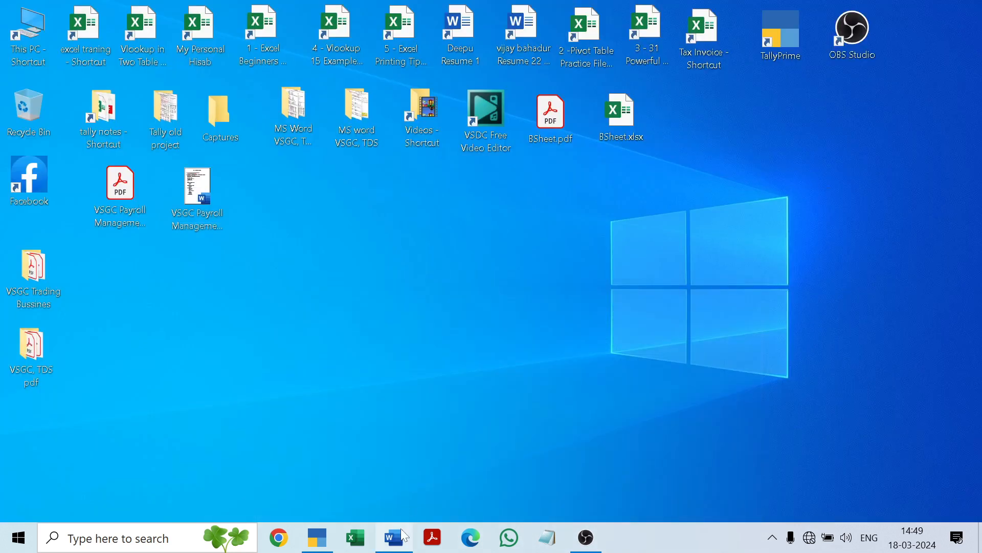
left_click(317, 538)
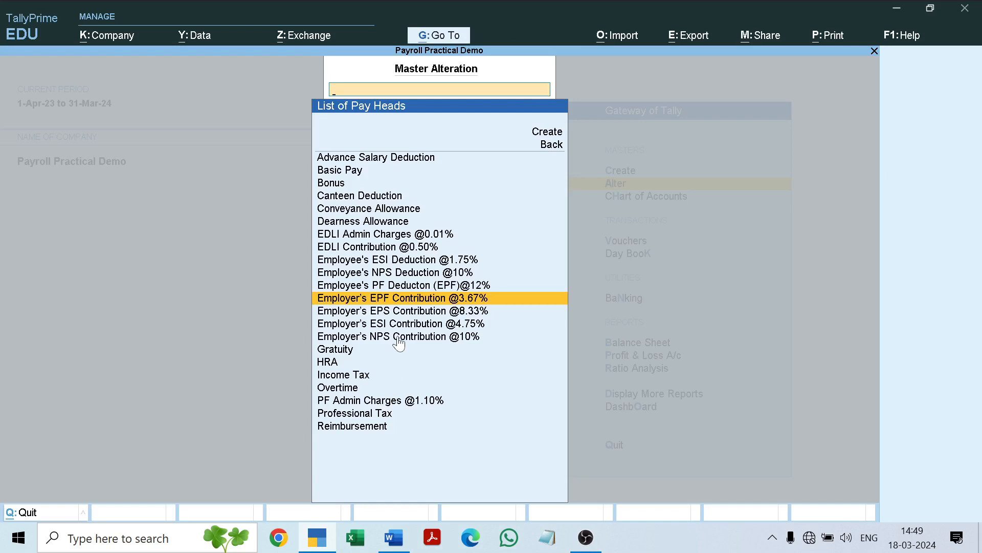
left_click(394, 537)
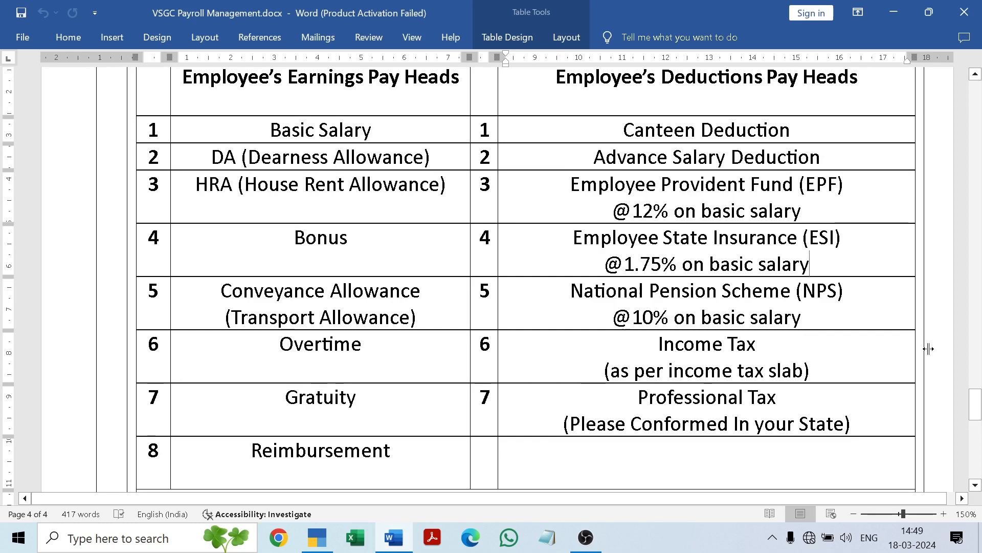
left_click_drag(975, 404, 976, 436)
left_click(422, 239)
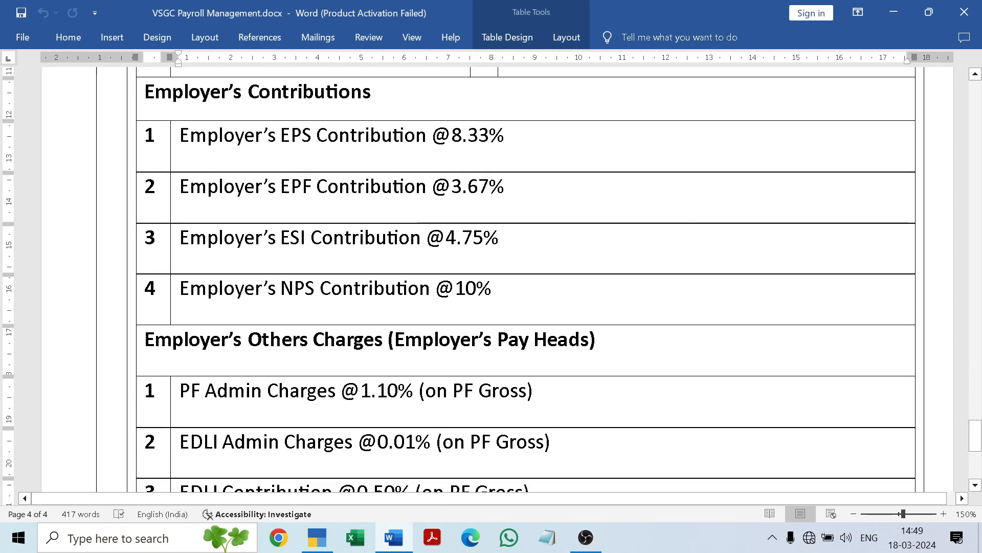
Step: Switch to TallyPrime and open the Employer's ESI Contribution @4.75% pay head for alteration
left_click(337, 516)
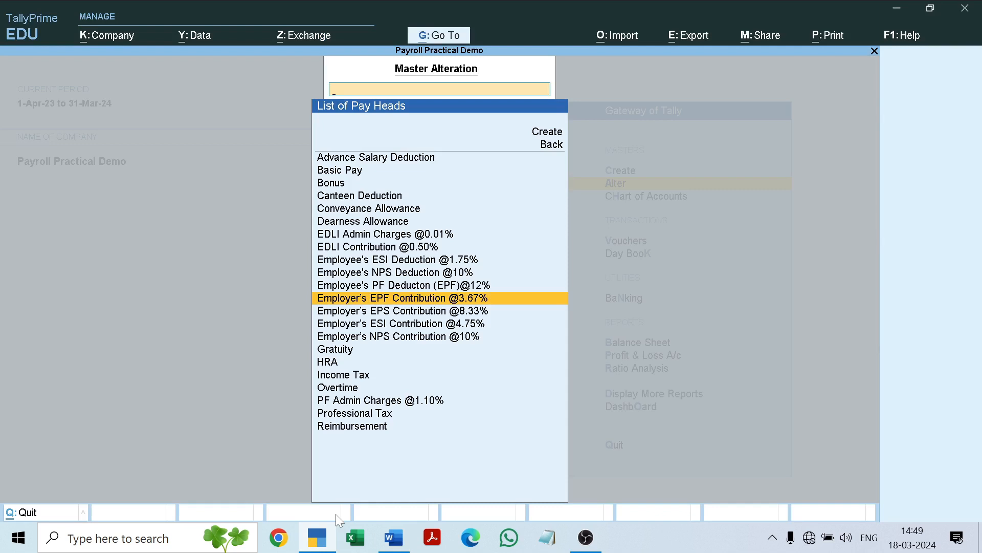
key("Down")
key("Down")
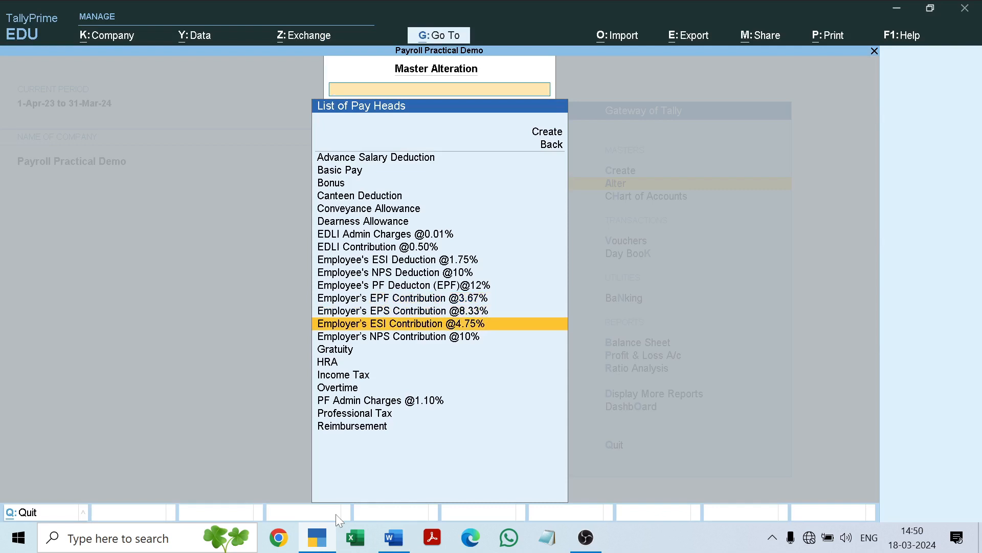
key("Return")
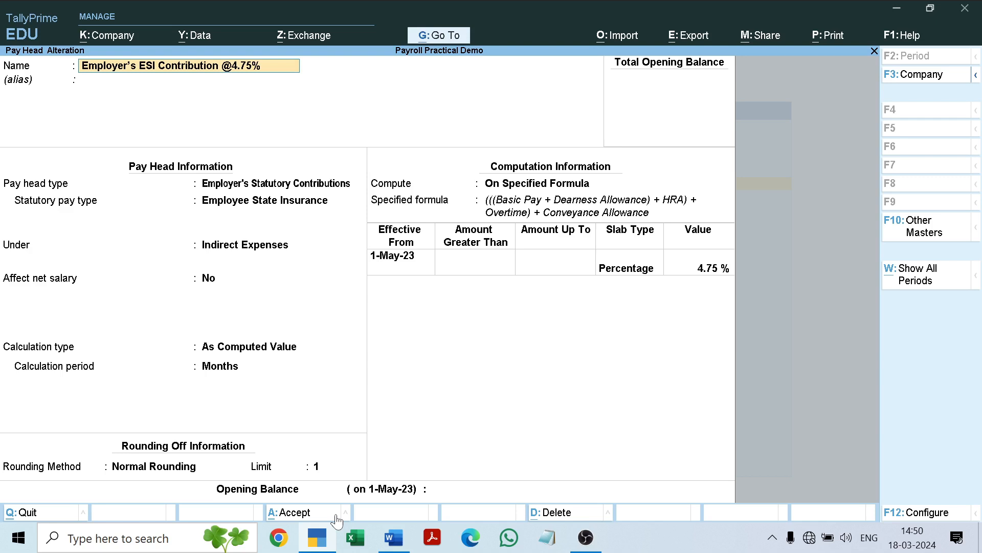
Step: Review the employer's ESI pay head type, statutory pay type, parent group, net salary effect, and rounding settings
key("Return")
key("Return")
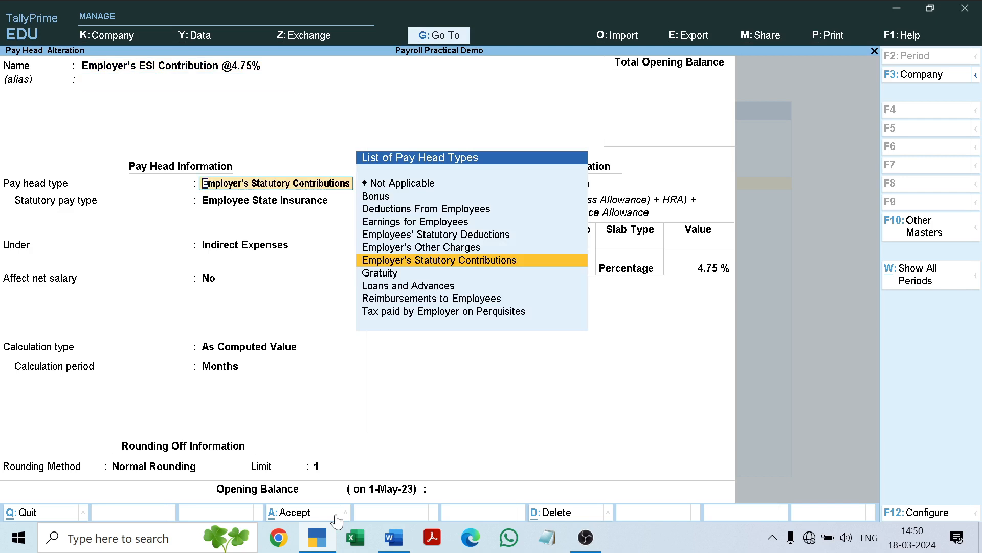
key("Return")
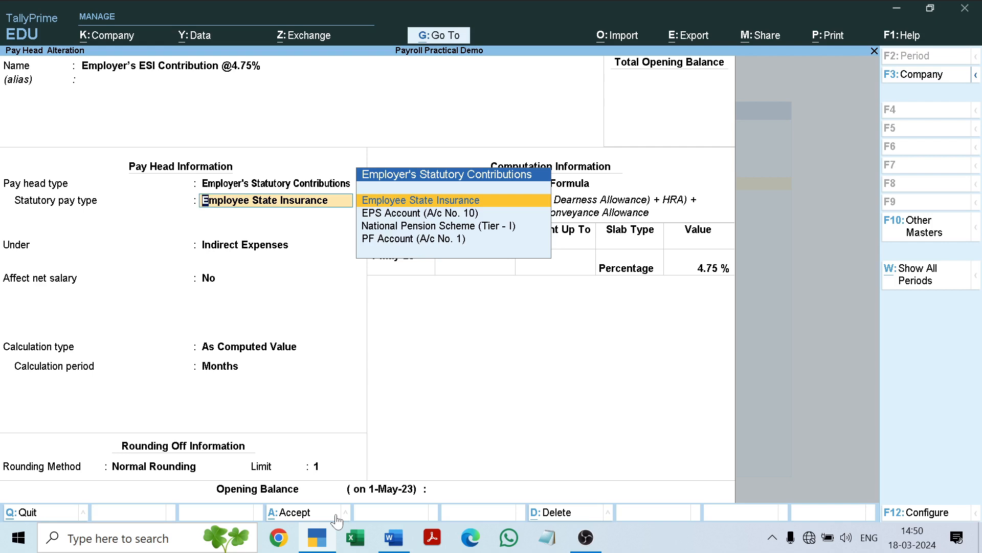
key("Return")
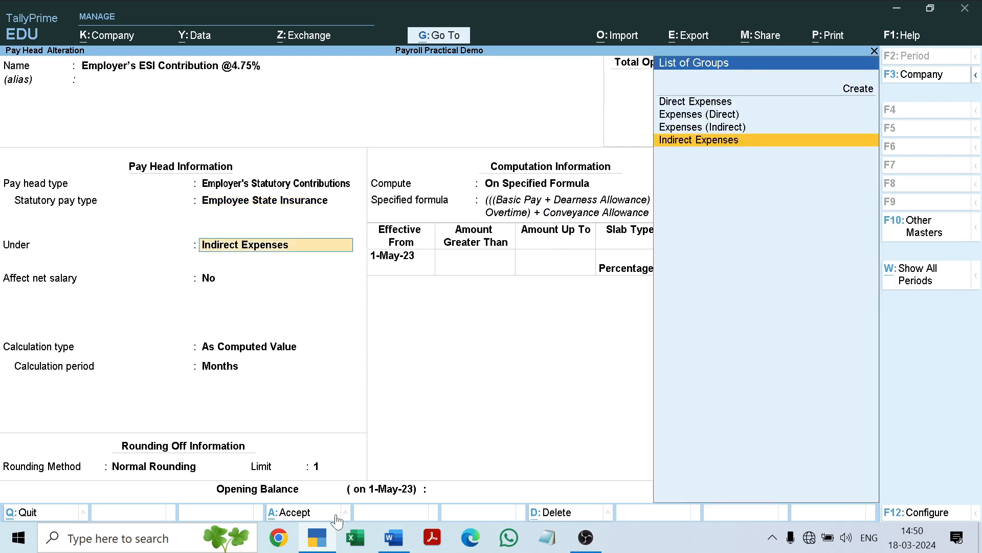
key("Return")
key("Return")
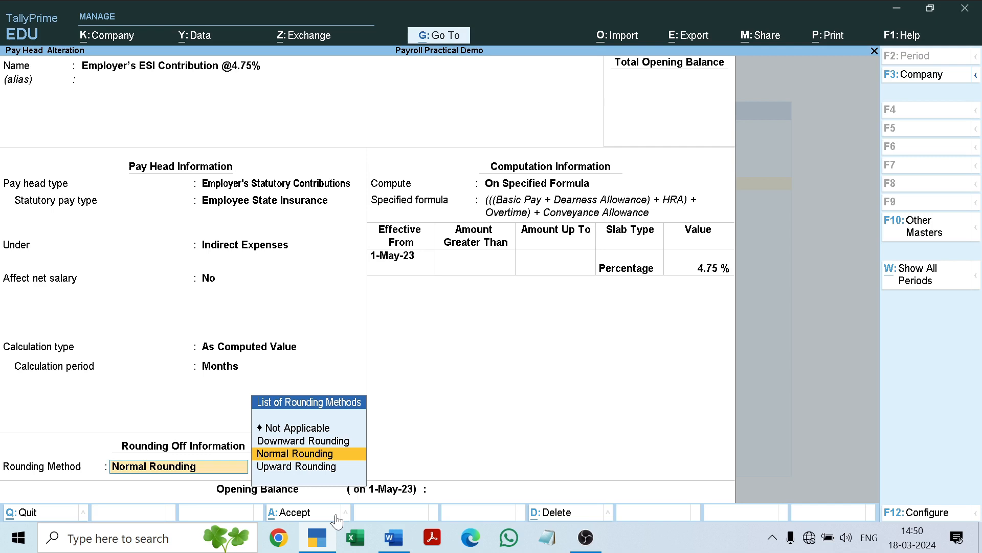
key("Return")
key("Return")
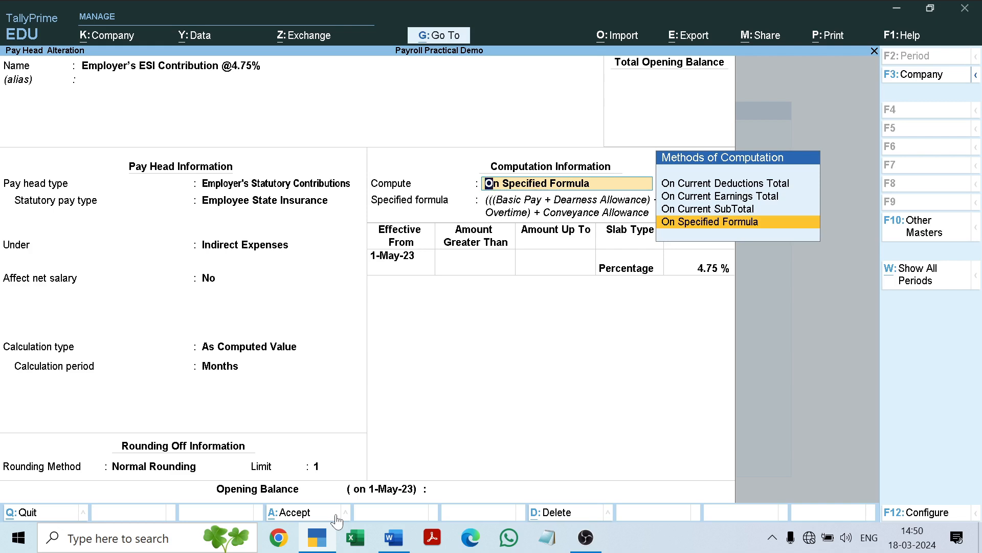
Step: Examine the employer's ESI computation method and each pay head added in its specified formula
key("Return")
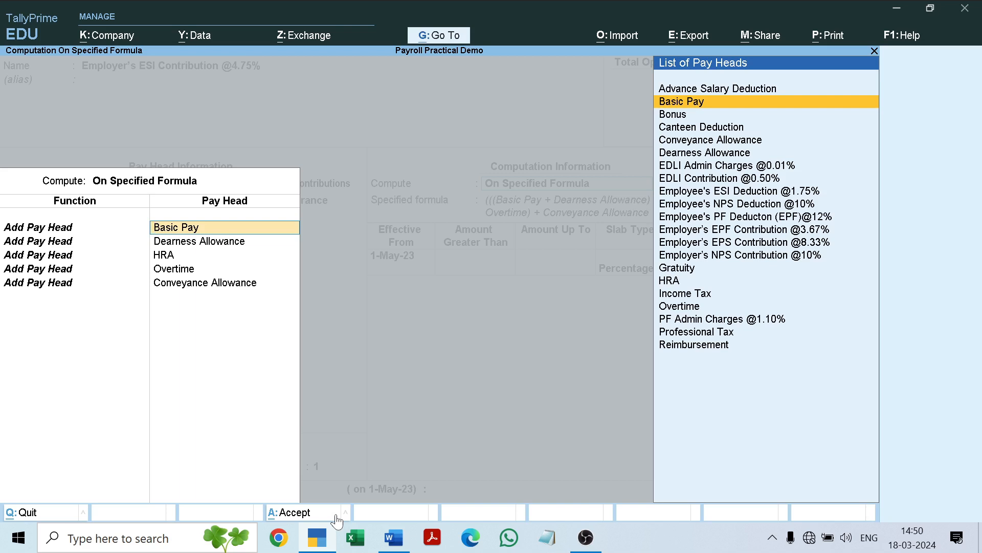
key("Return")
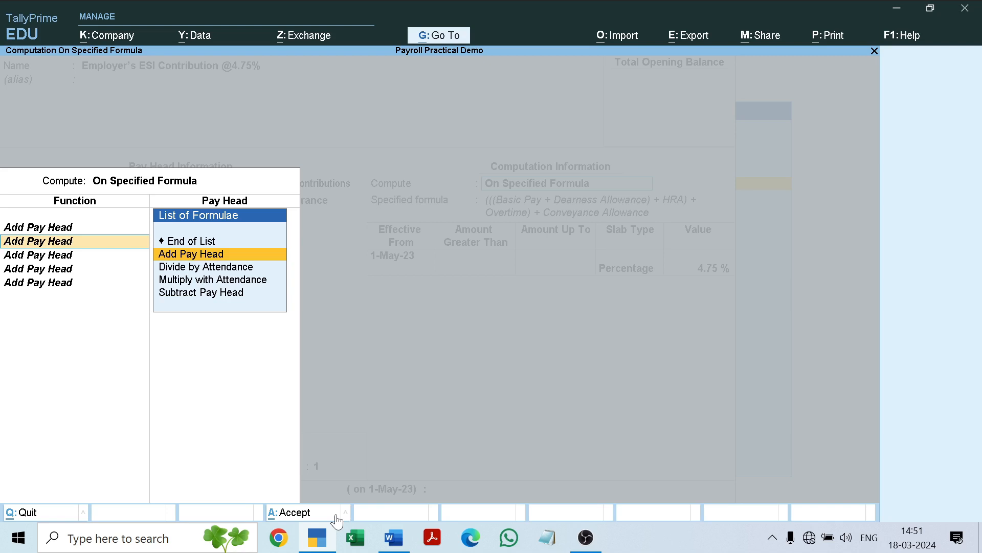
key("Return")
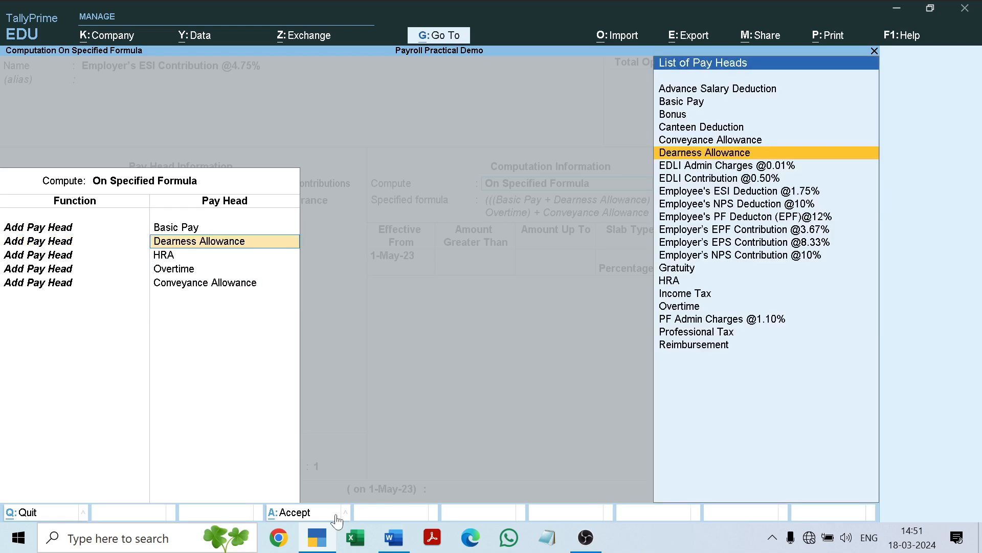
key("Return")
key("Return")
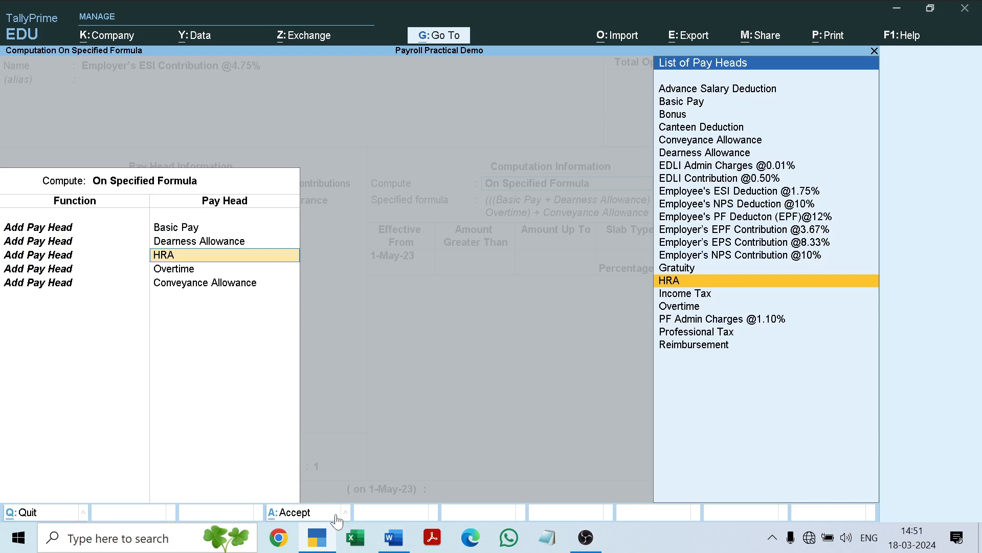
key("Return")
key("Return")
key("Return")
key("Return")
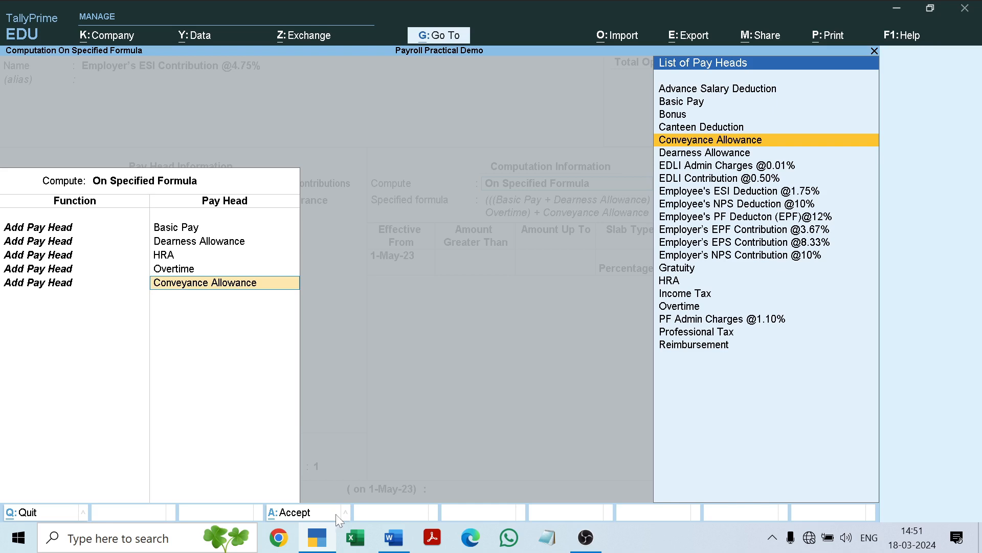
key("Return")
key("Return")
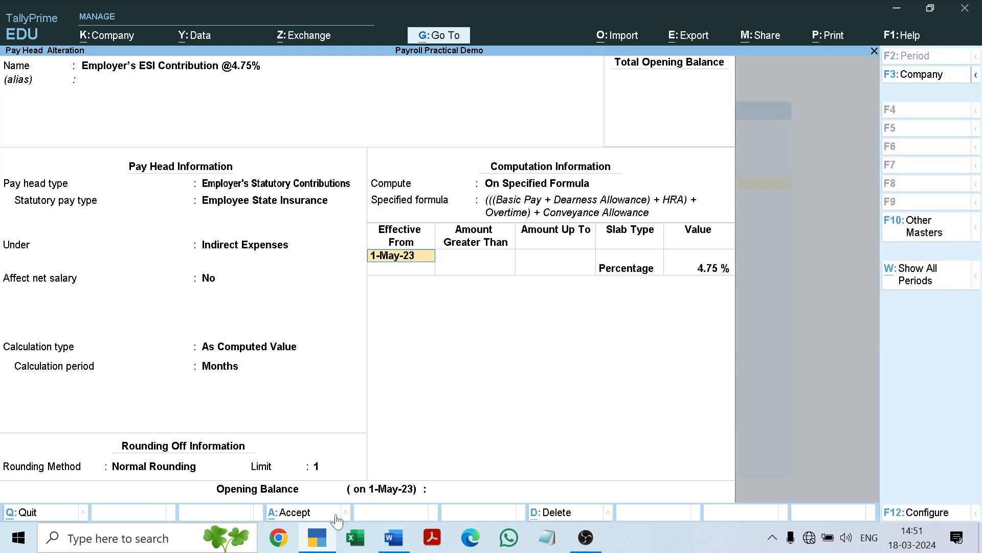
Step: Review the employer's ESI effective date and percentage value, and accept the pay head without changes
key("Return")
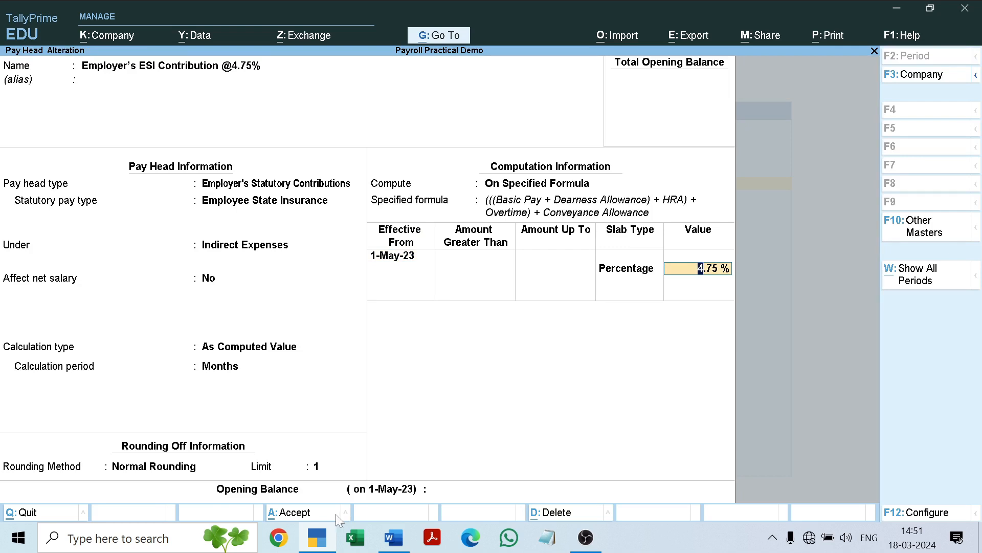
key("Return")
key("Return")
key("Return")
key("Return")
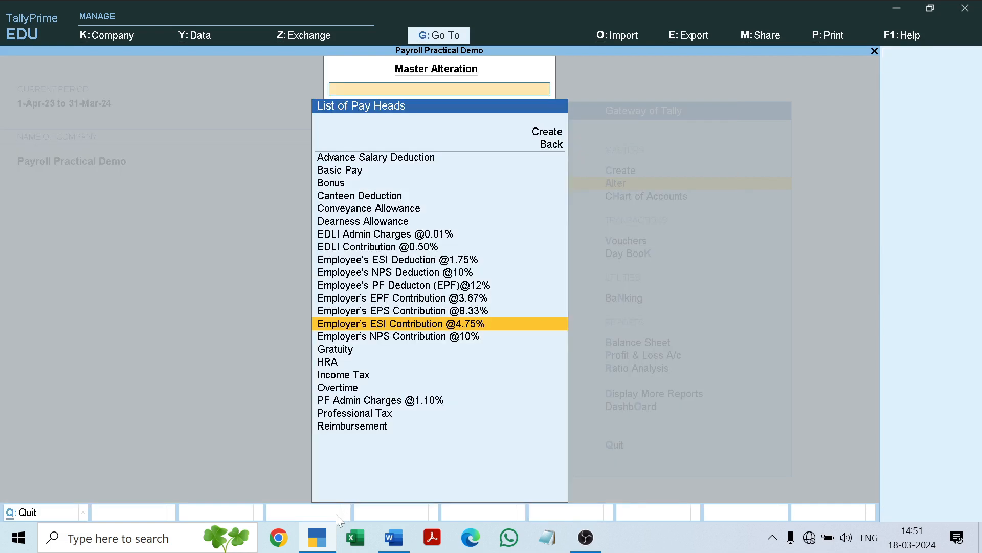
Step: Switch to the Word notes and highlight the employer's EPS, EPF, and ESI contribution entries together
left_click(392, 537)
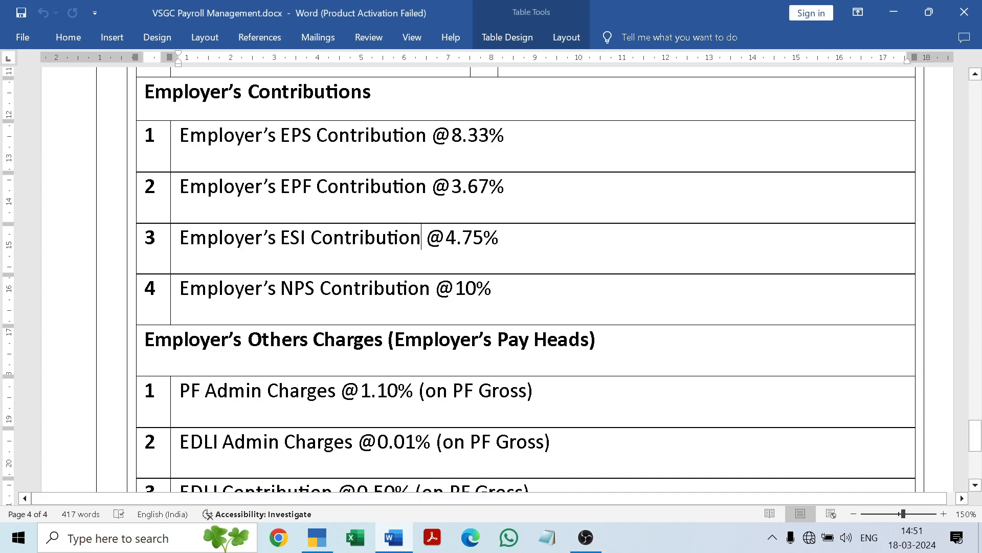
left_click_drag(167, 132, 199, 241)
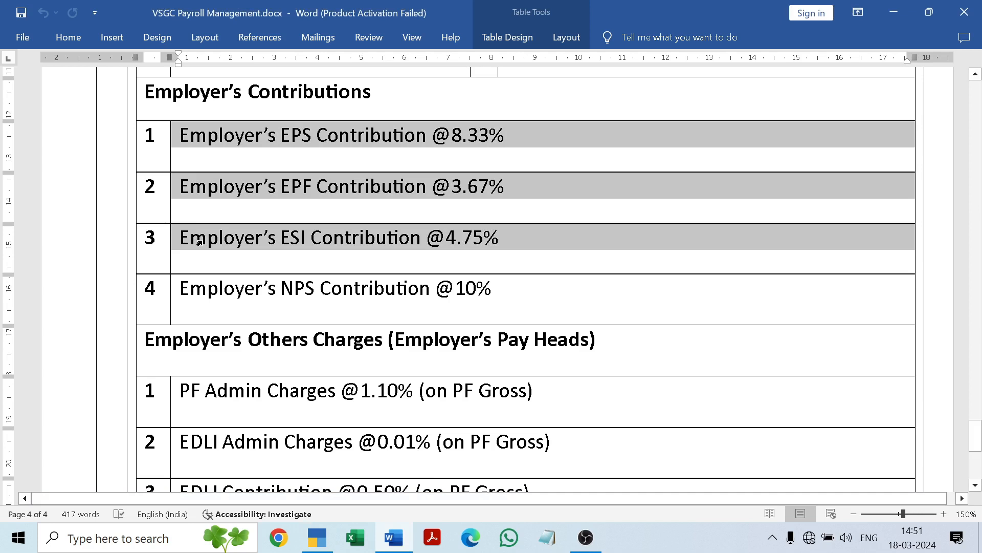
right_click(199, 241)
left_click(849, 347)
Step: Examine the National Pension Scheme (NPS) deduction rate on basic salary in the employee's deductions list
left_click_drag(975, 445, 975, 410)
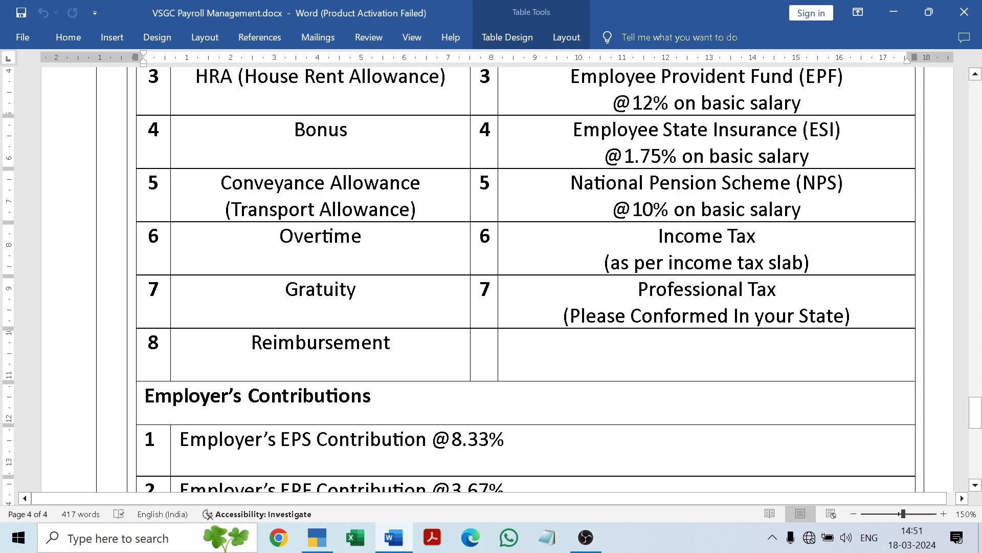
left_click_drag(613, 209, 801, 209)
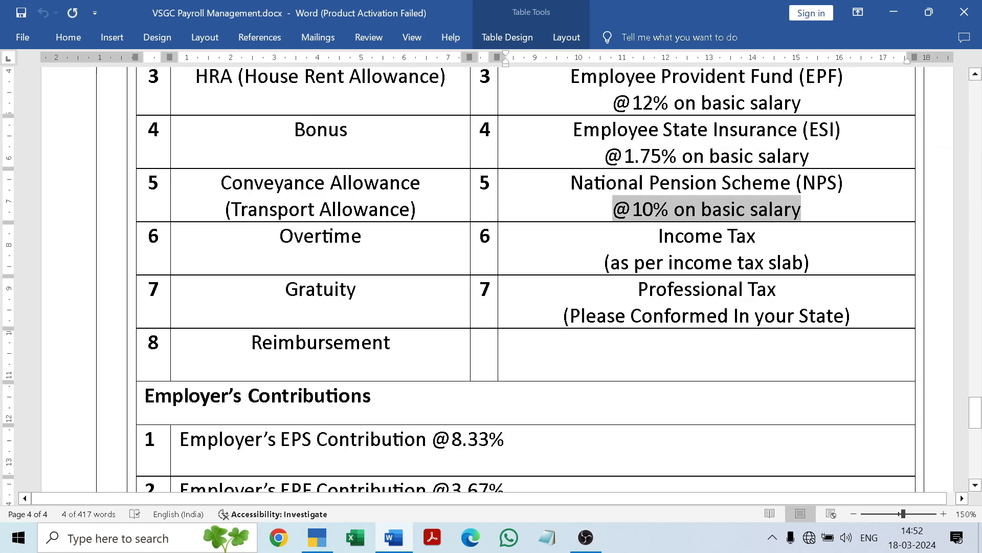
left_click(850, 209)
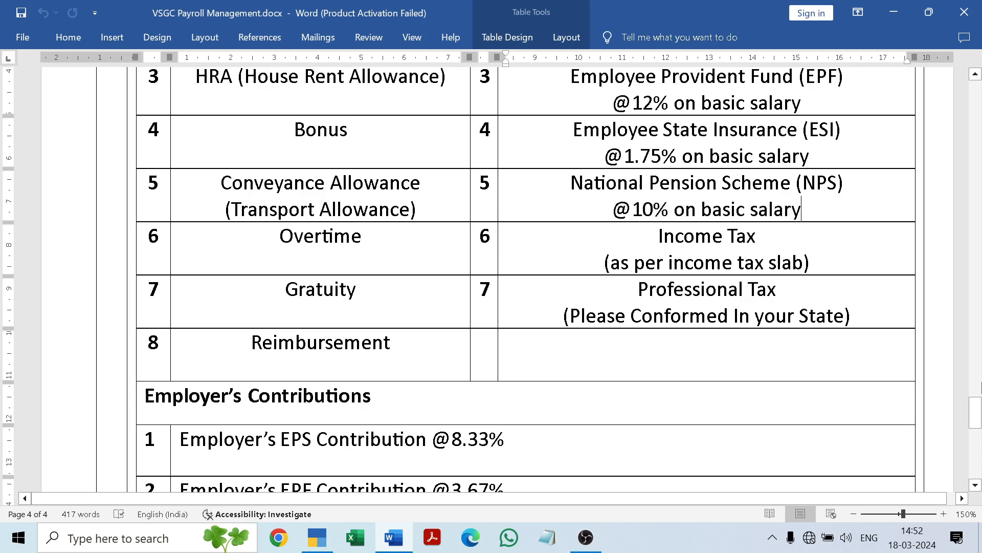
Step: Highlight the employer's NPS contribution entry in the Word notes and return to the pay head list in TallyPrime
left_click_drag(975, 409, 977, 437)
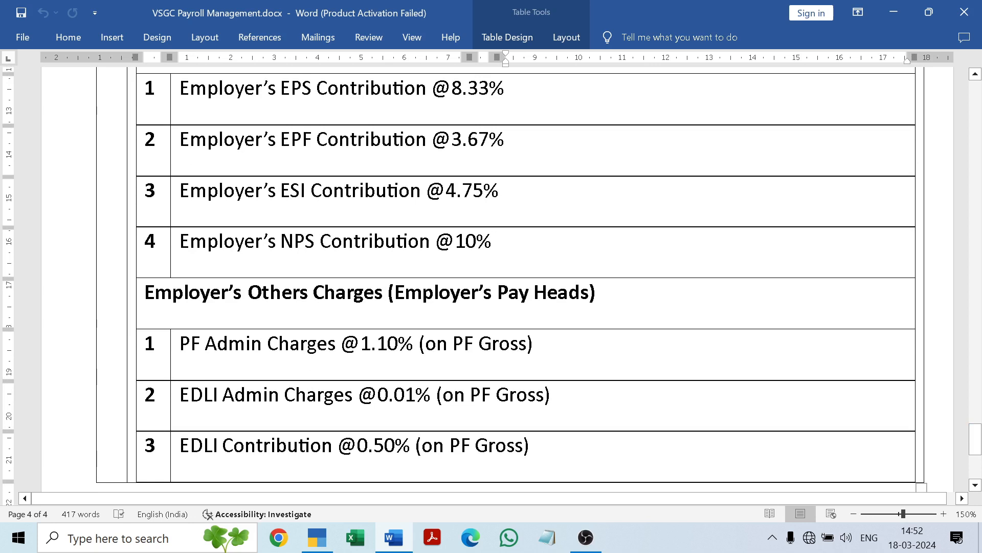
left_click_drag(178, 241, 493, 242)
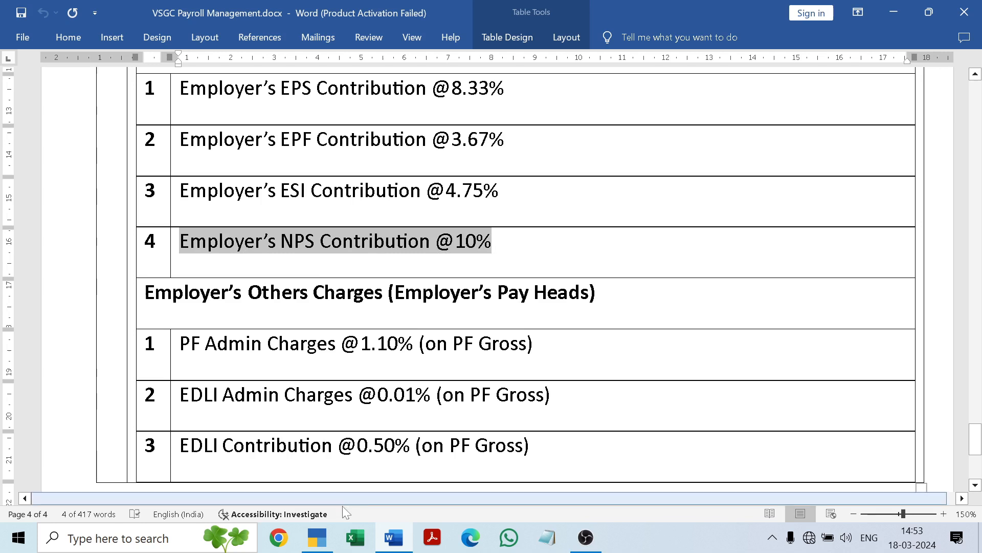
left_click(319, 545)
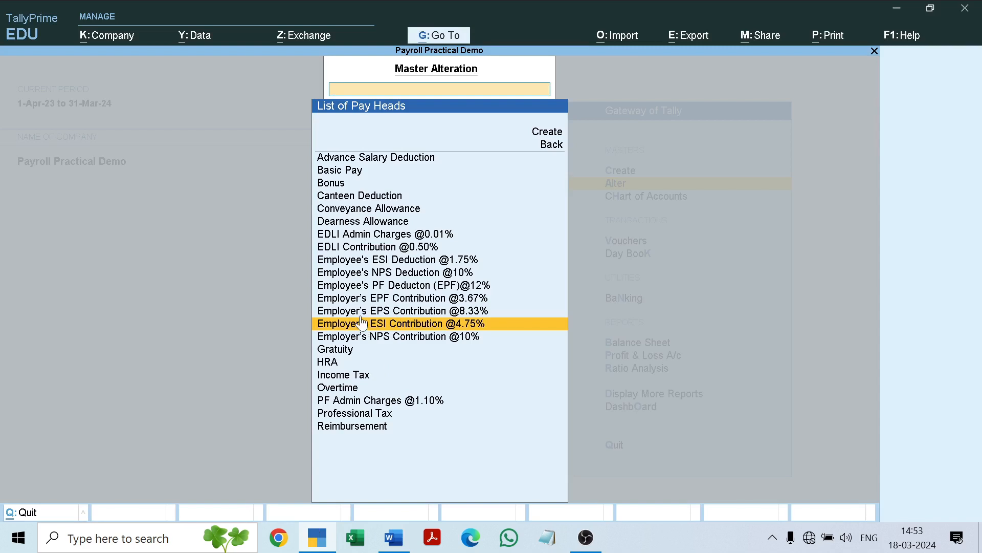
key("Down")
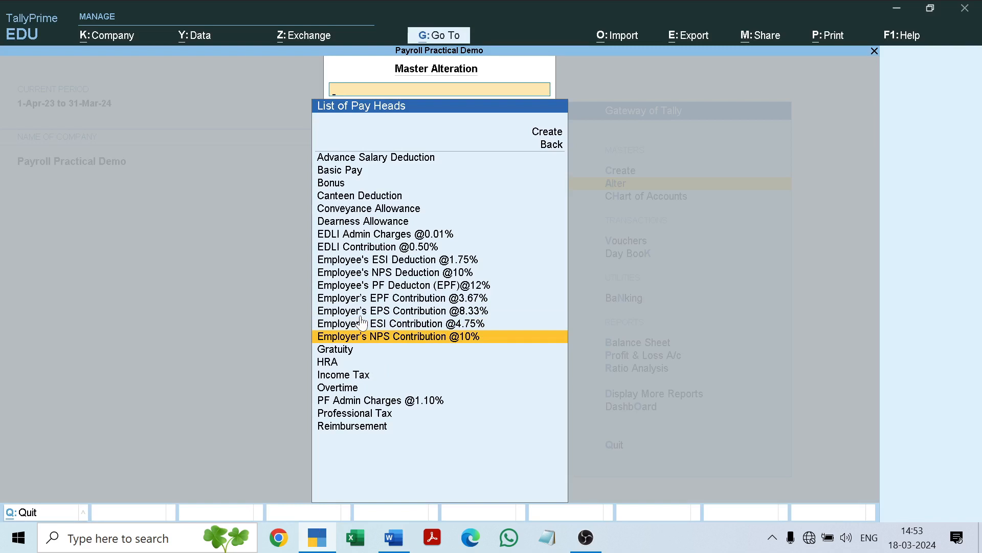
key("Return")
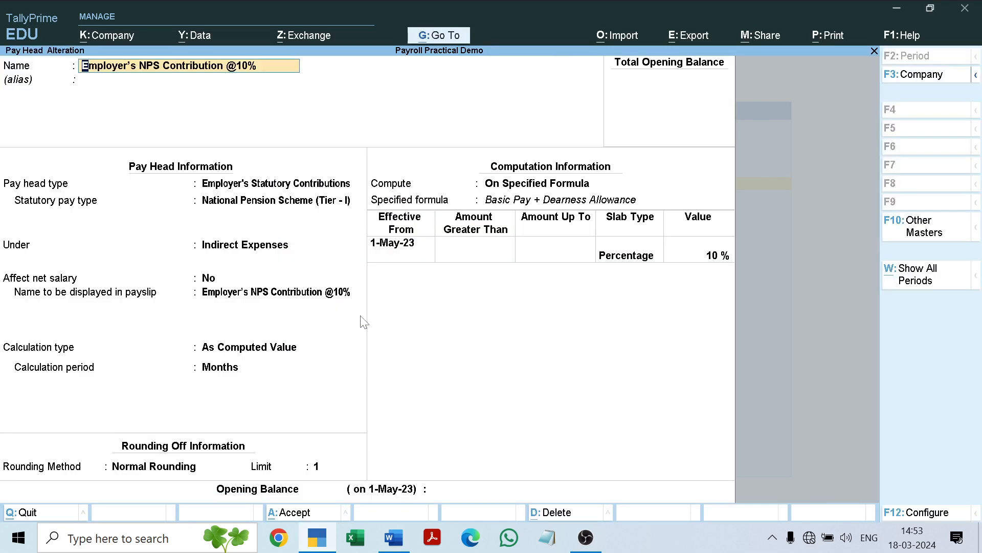
key("Return")
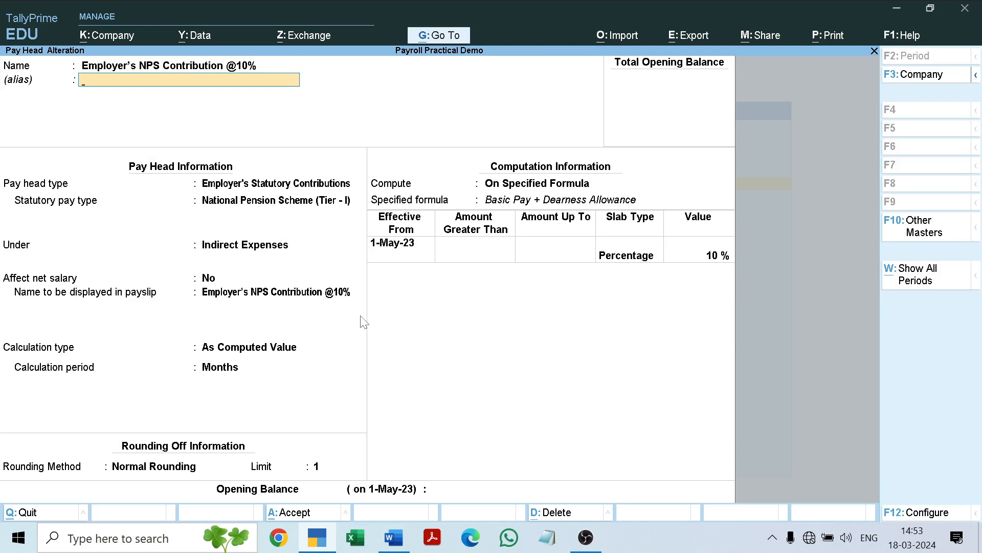
key("Return")
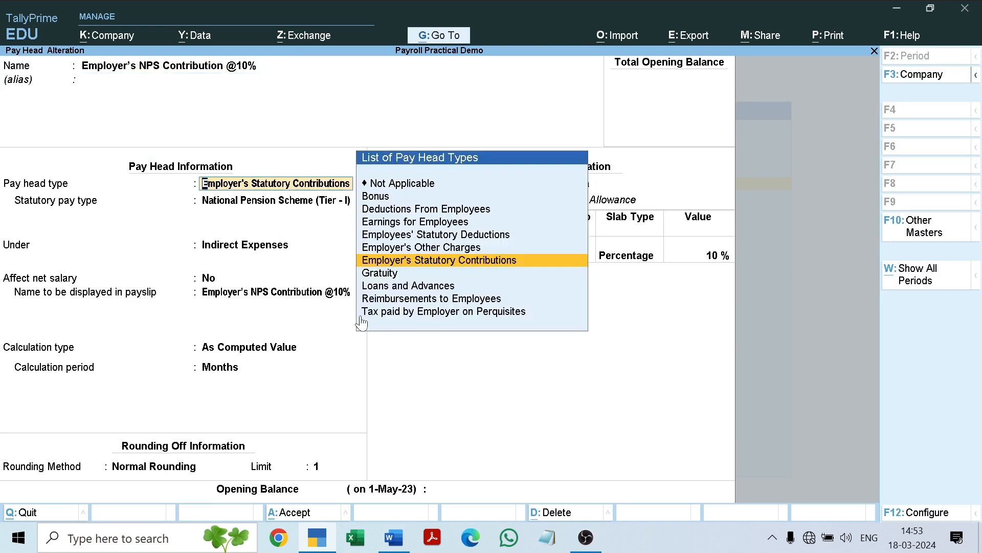
key("Return")
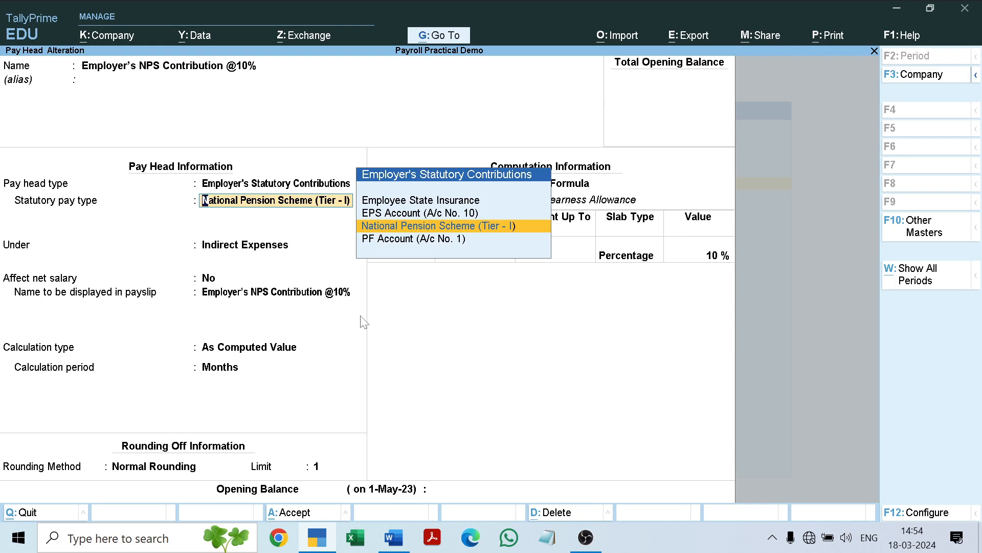
key("Return")
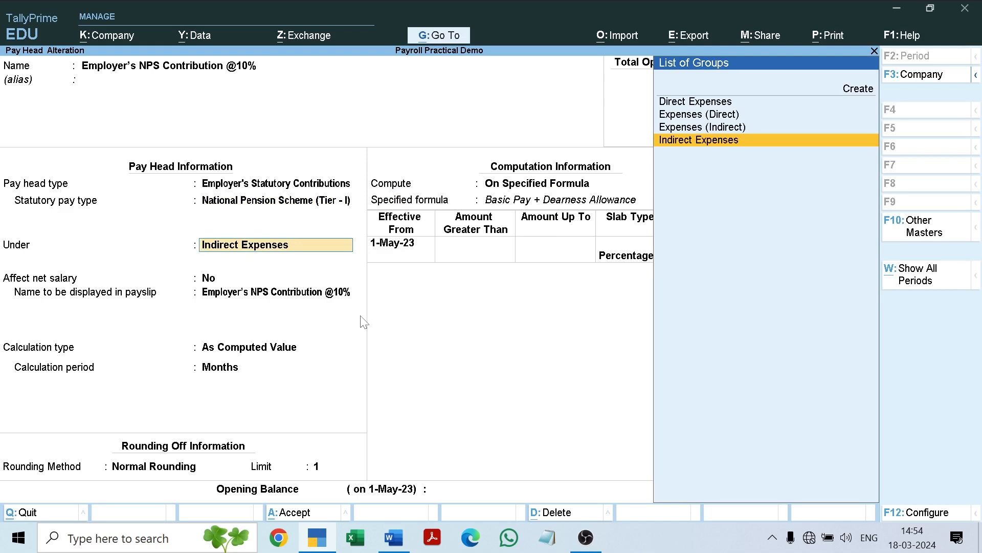
key("Return")
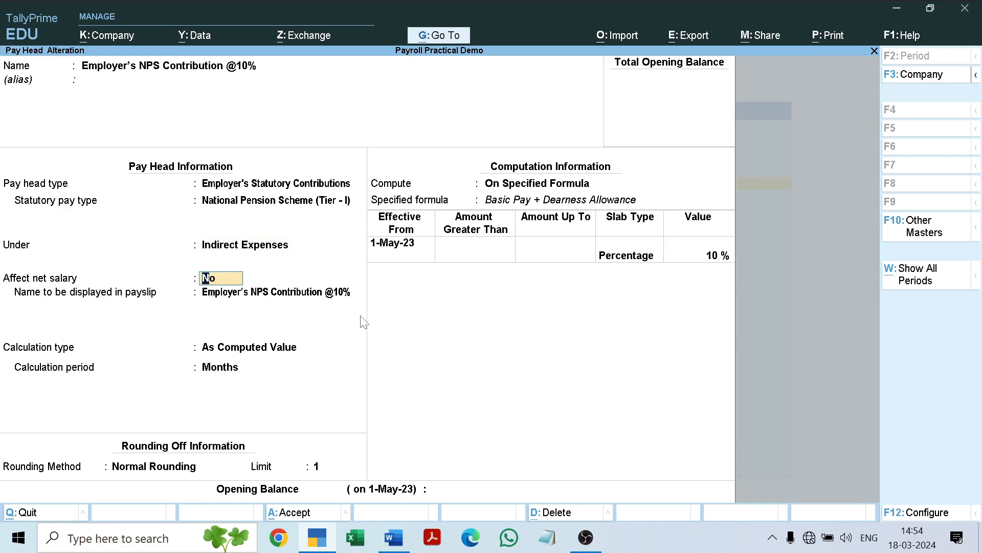
Step: Review the employer's NPS payslip display name, calculation type, and calculation period
key("Return")
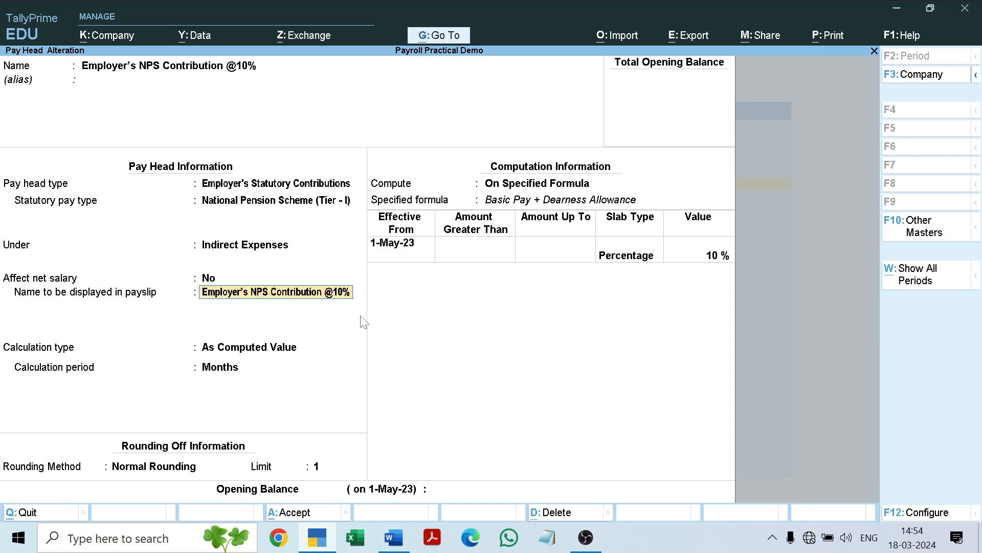
key("Return")
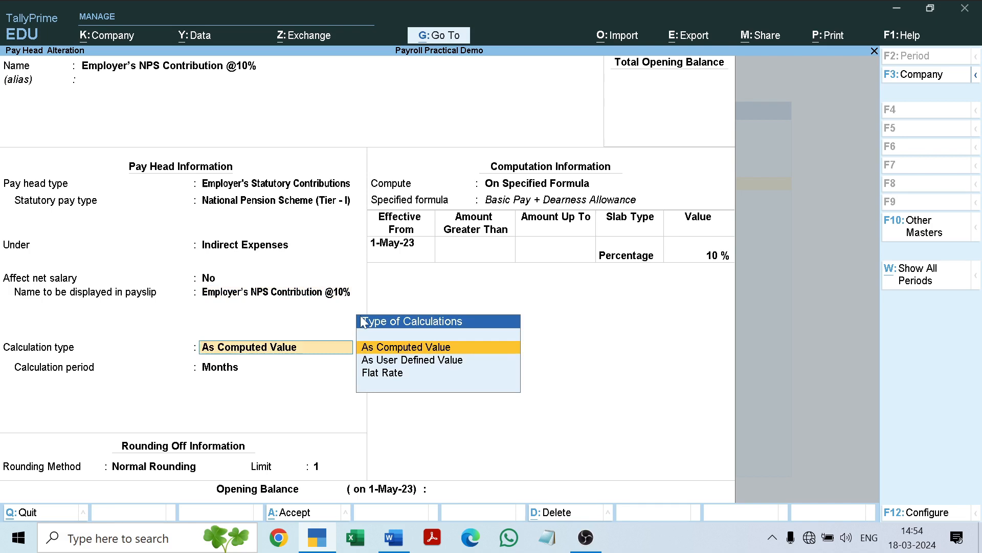
key("Return")
key("Return")
key("Return")
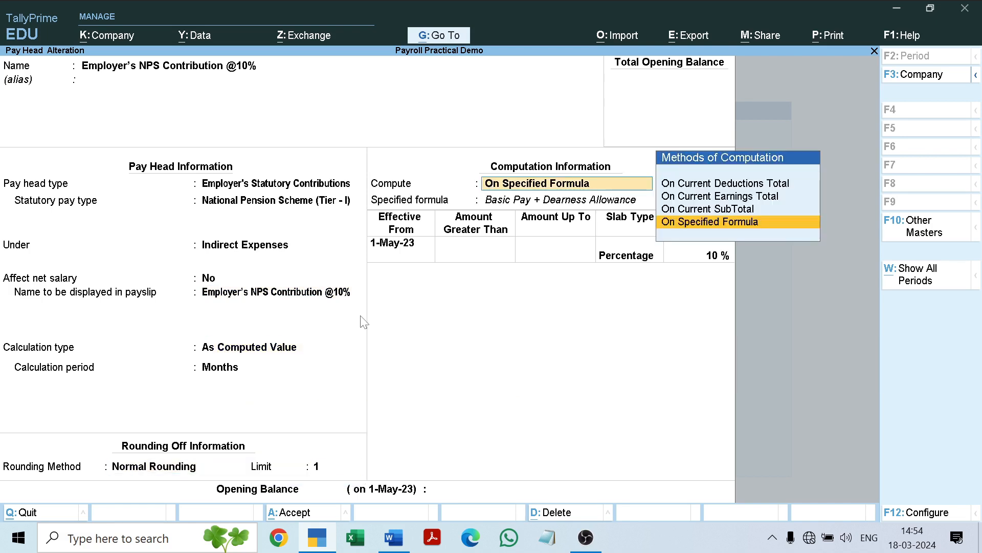
Step: Examine the specified formula of the employer's NPS contribution, including the pay heads it adds together
key("Return")
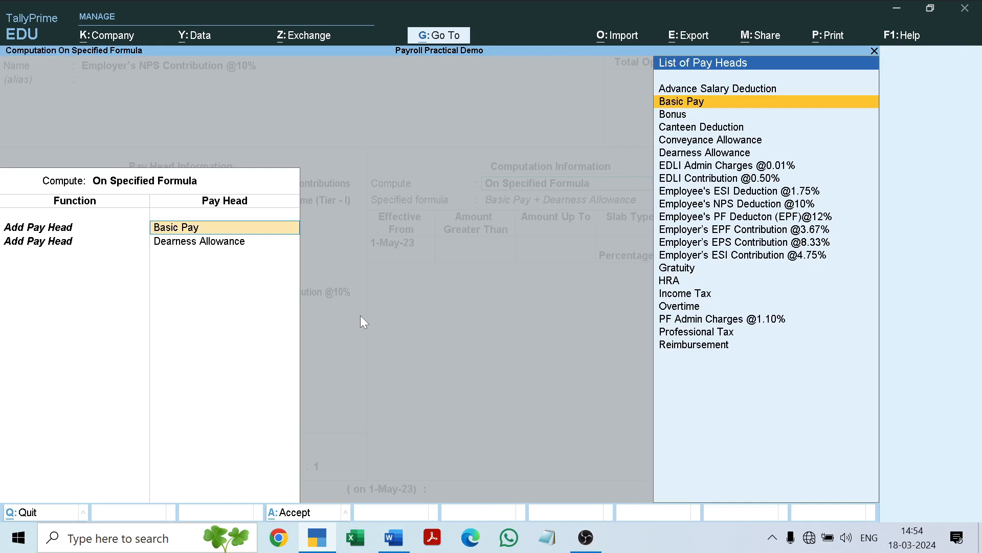
key("Return")
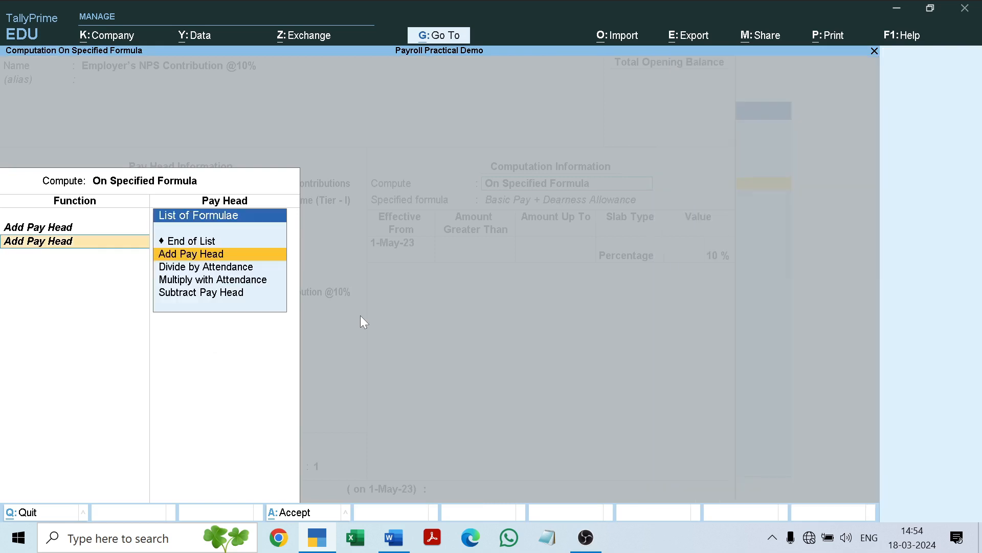
key("Return")
key("Return")
key("Return")
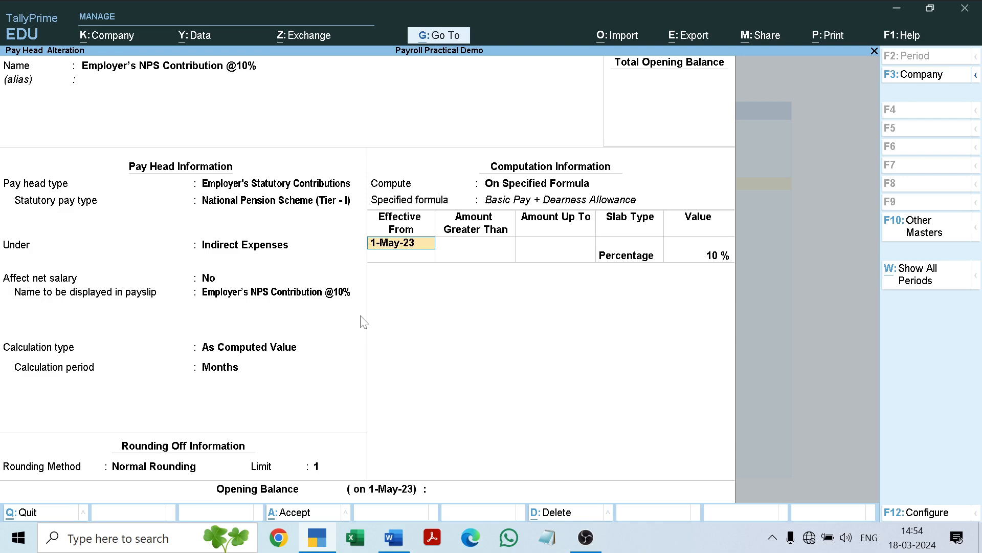
Step: Review the employer's NPS effective date, slab type, and percentage value, and accept the pay head without changes
key("Return")
key("Return")
key("Return")
key("Return")
key("Return")
key("Return")
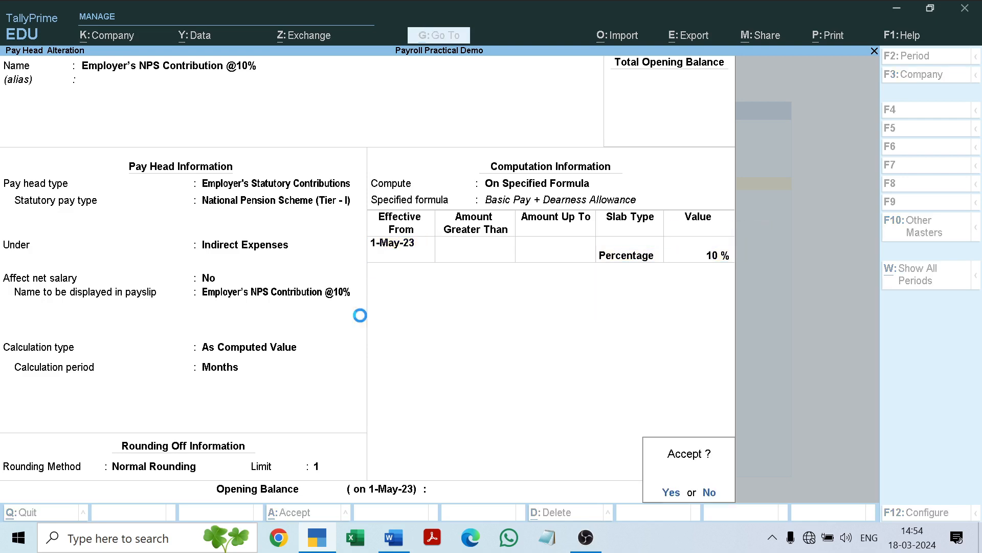
key("Return")
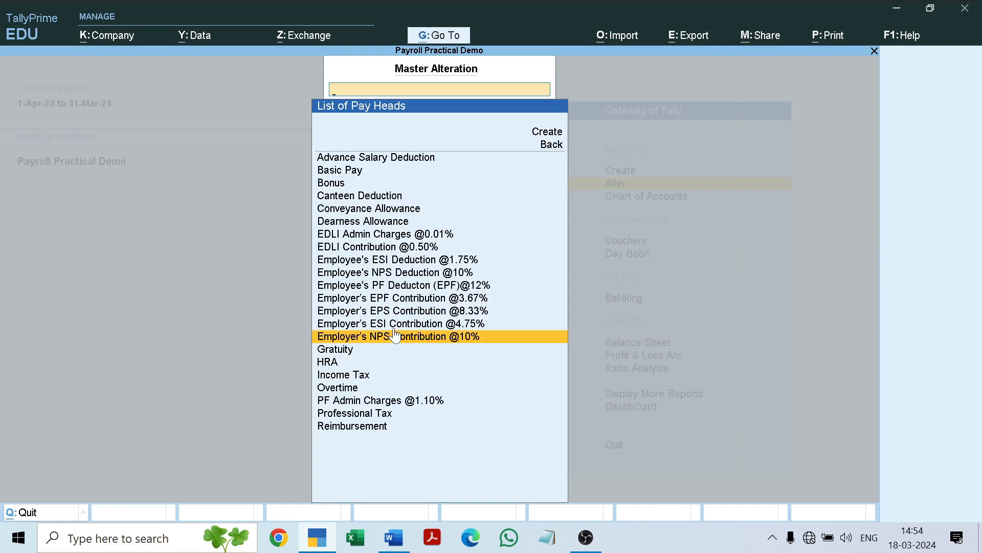
Step: Switch to the Word notes and highlight the Employer's Others Charges heading and its three PF admin and EDLI entries
left_click(394, 537)
left_click(551, 252)
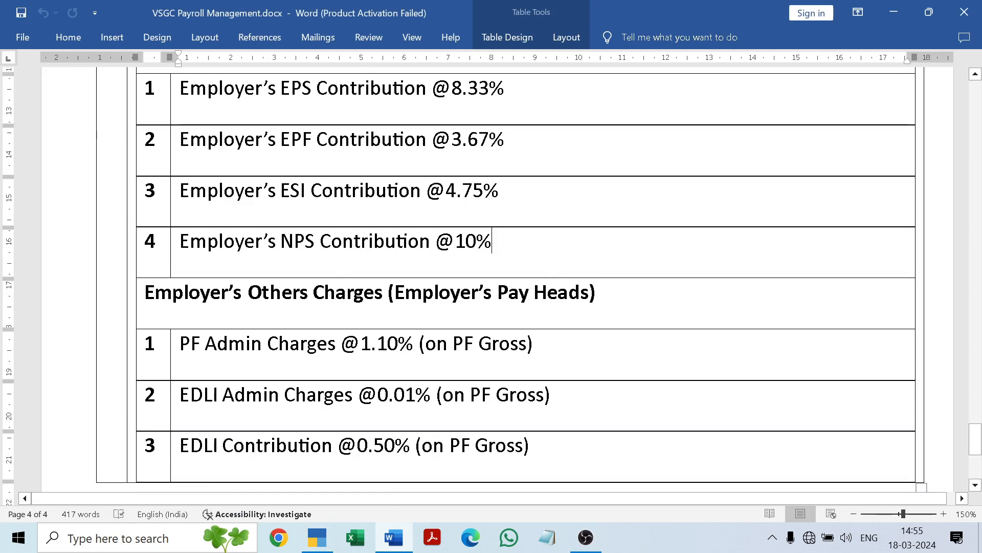
left_click_drag(145, 292, 605, 318)
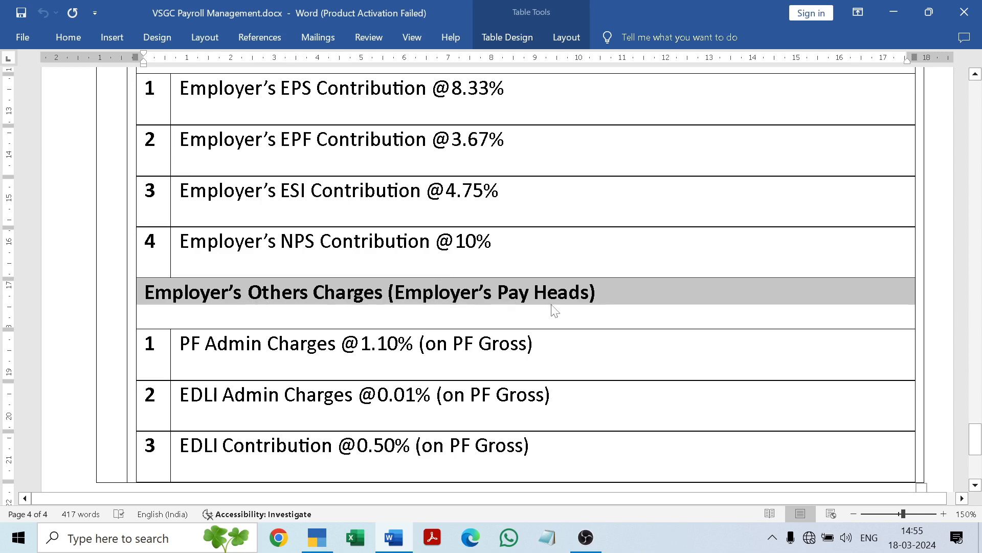
left_click(472, 312)
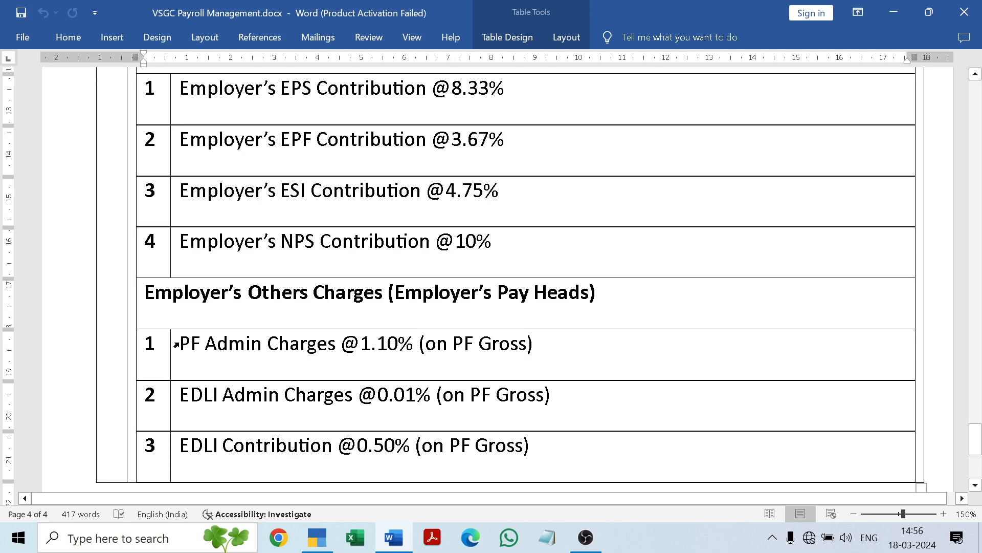
mouse_move(363, 344)
left_mouse_down()
mouse_move(532, 344)
mouse_move(512, 395)
mouse_move(512, 445)
mouse_move(539, 467)
left_mouse_up()
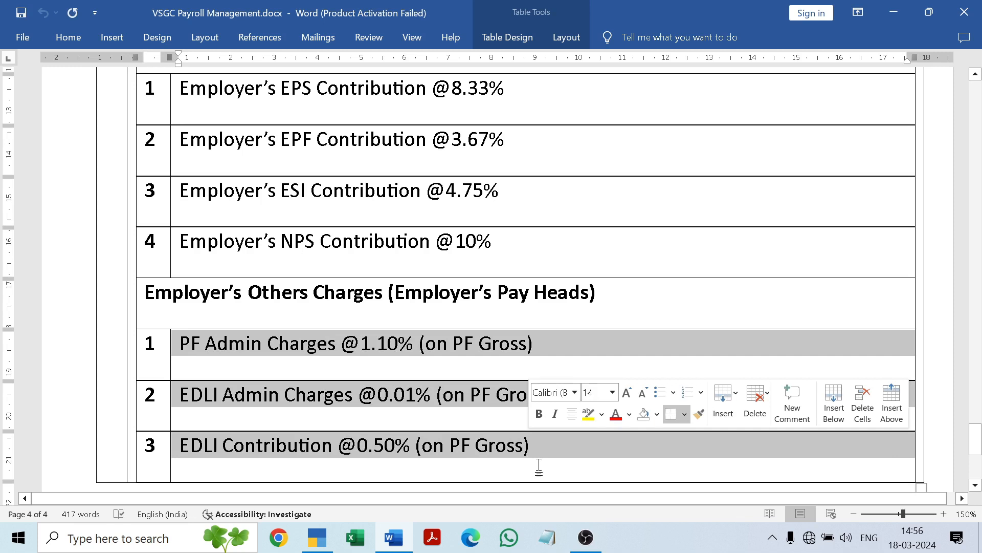
left_click(539, 467)
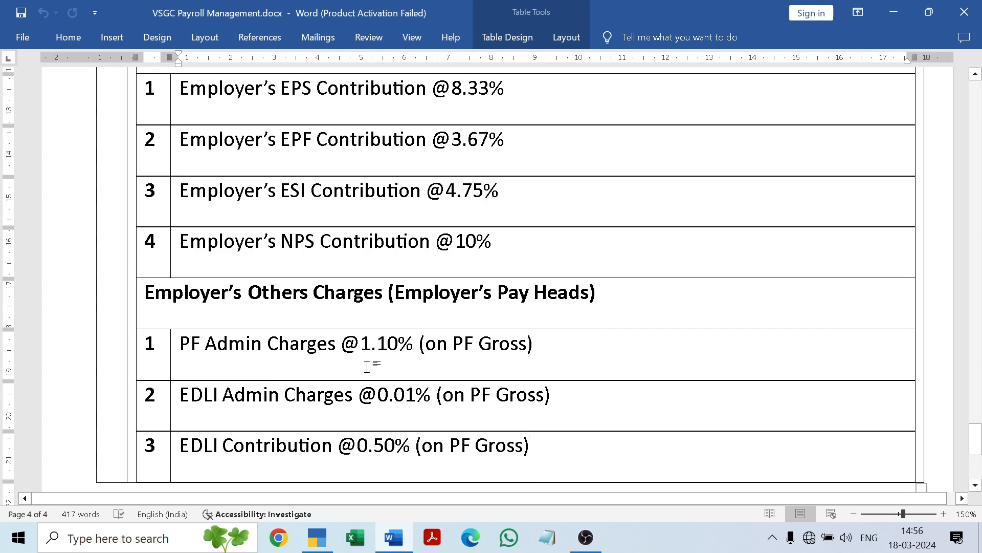
Step: Return to TallyPrime and open the PF Admin Charges @1.10% pay head for alteration
left_click(320, 537)
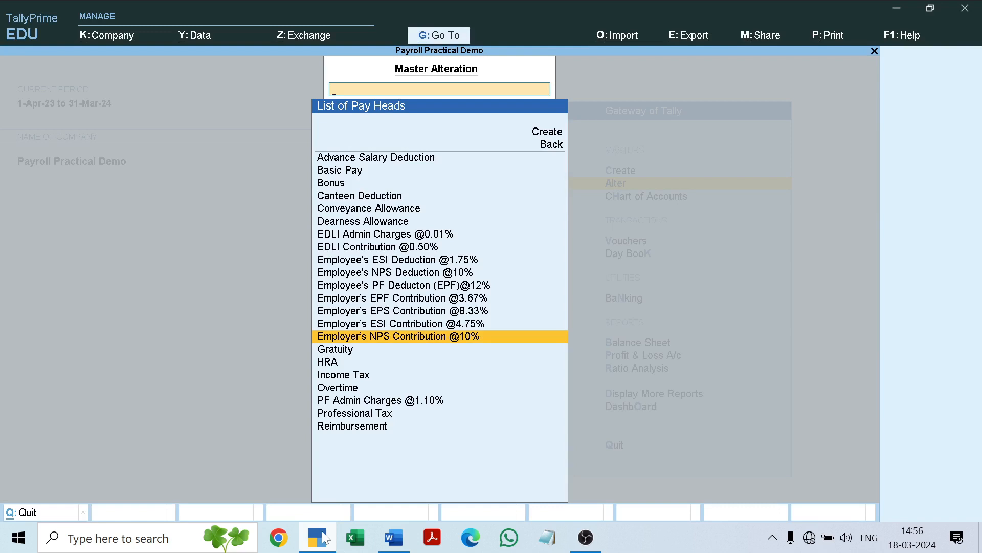
key("Down")
key("Down")
key("Down")
key("Down")
key("Down")
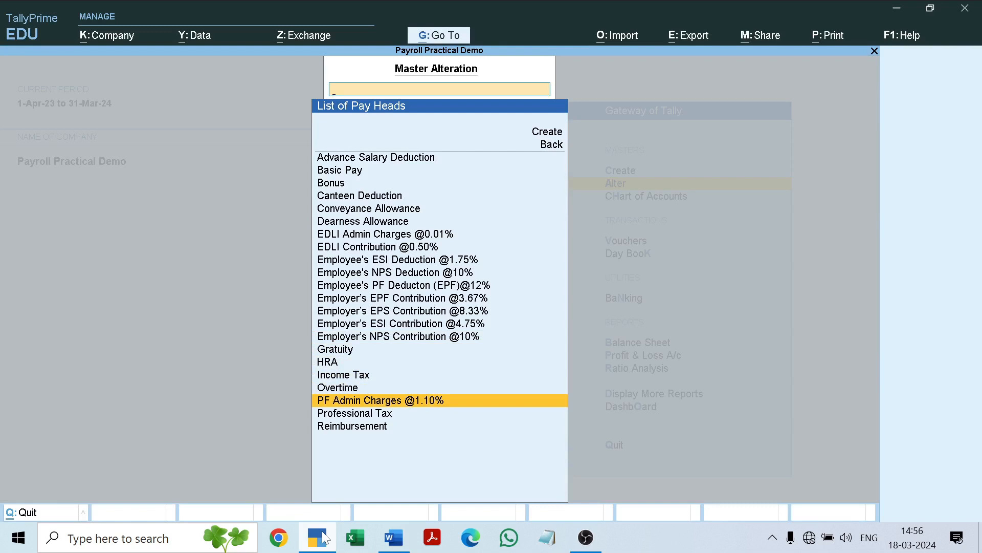
key("Return")
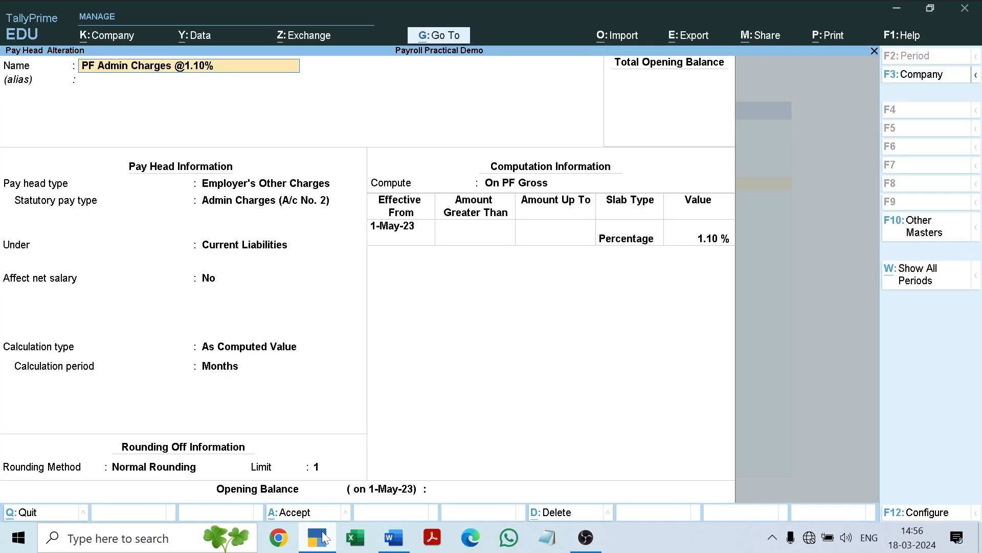
Step: Review the PF admin charges pay head type, statutory pay type, group, and net salary setting, continuing into the computation slab
key("Return")
key("Return")
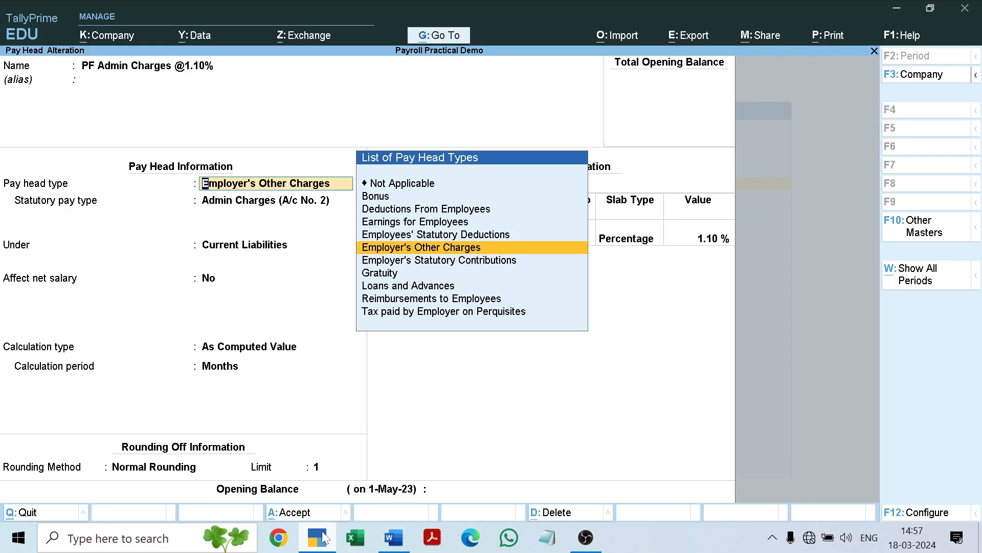
key("Return")
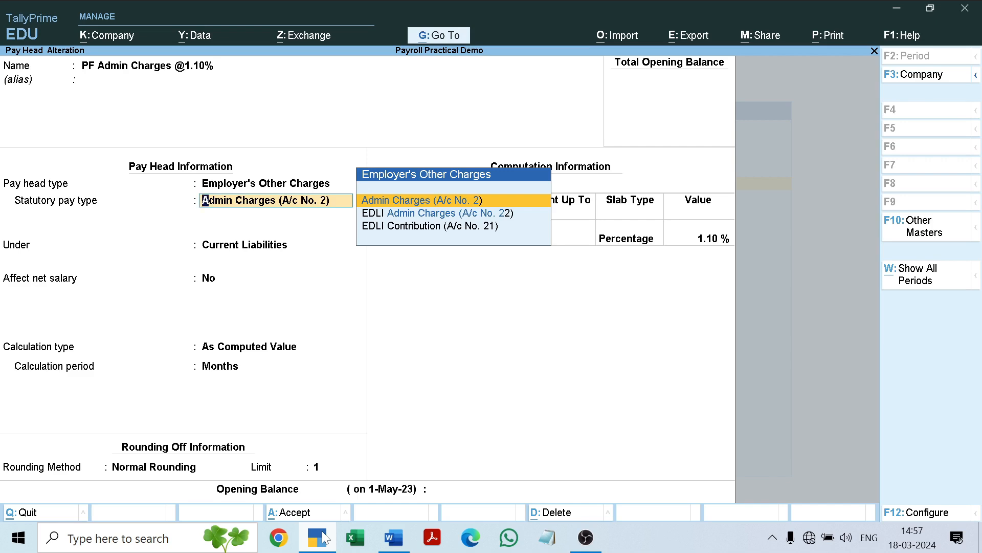
key("Return")
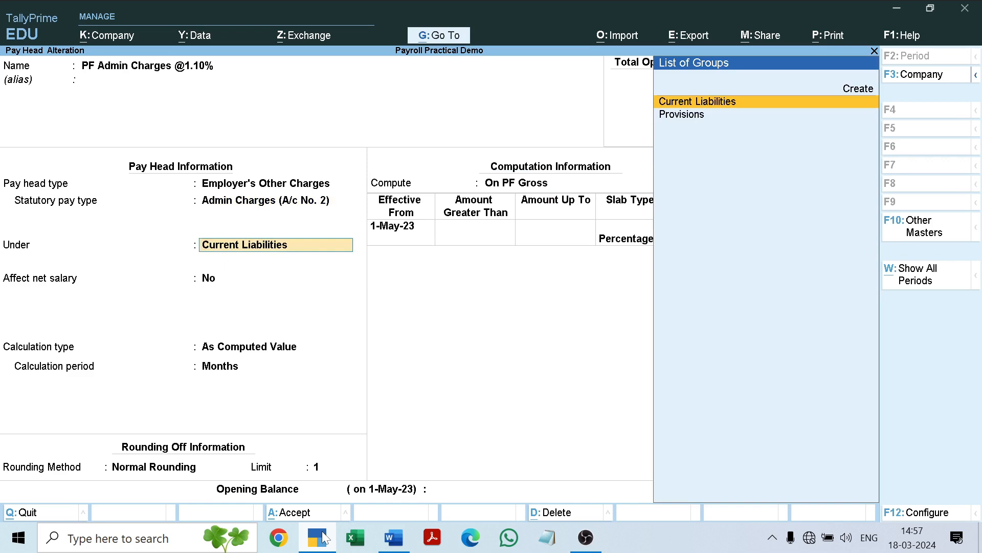
key("Return")
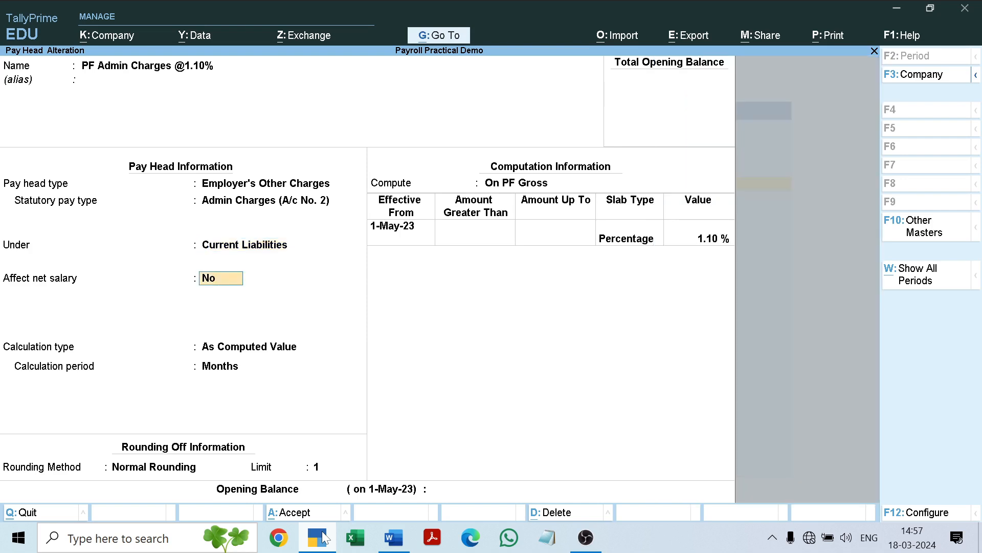
key("Return")
key("Return")
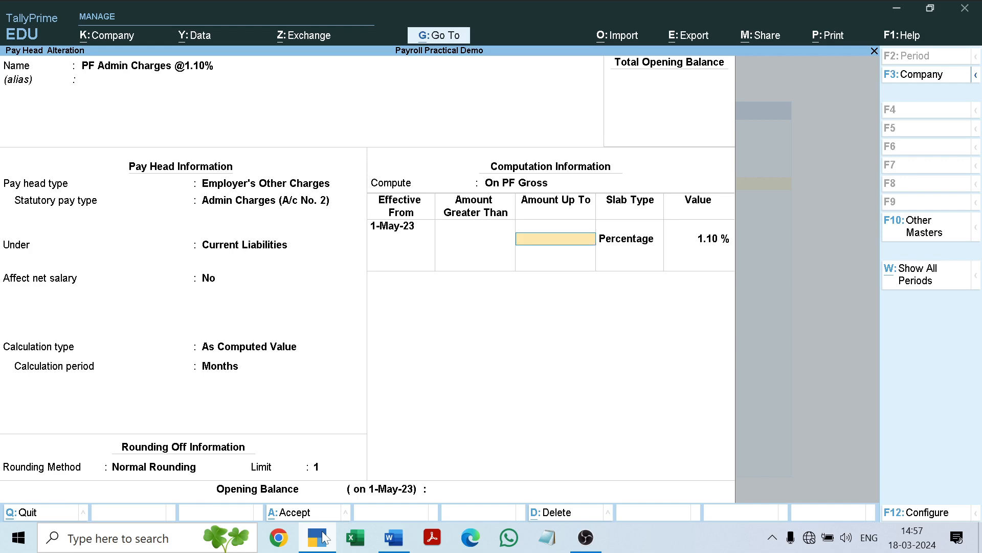
Step: Go back to the PF admin charges pay head type and recheck the fields from there through to the effective date
key("BackSpace")
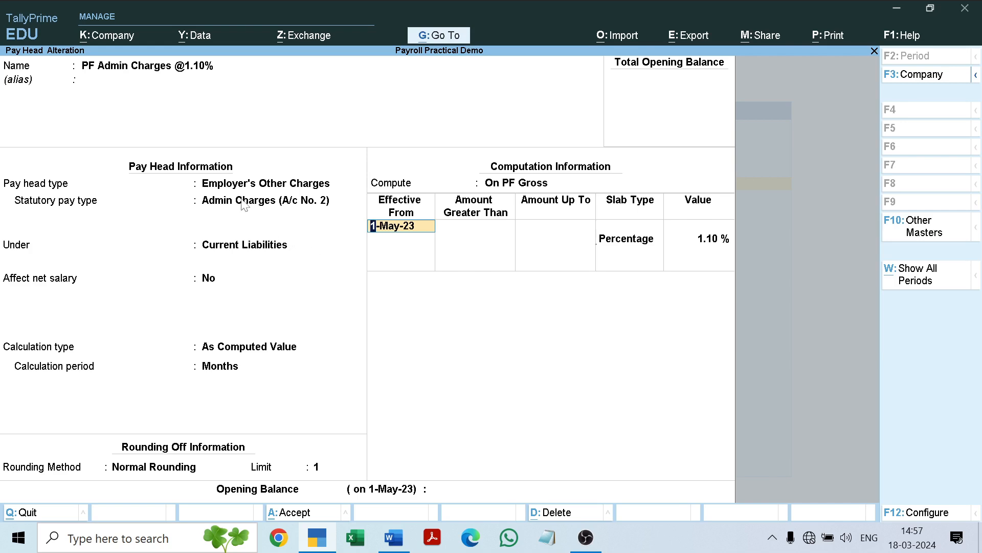
left_click(223, 199)
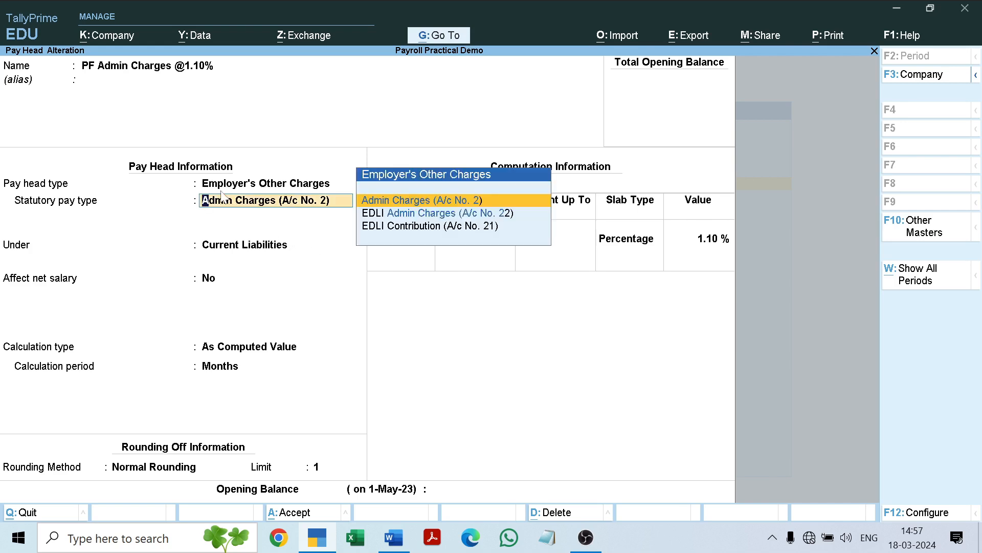
left_click(240, 186)
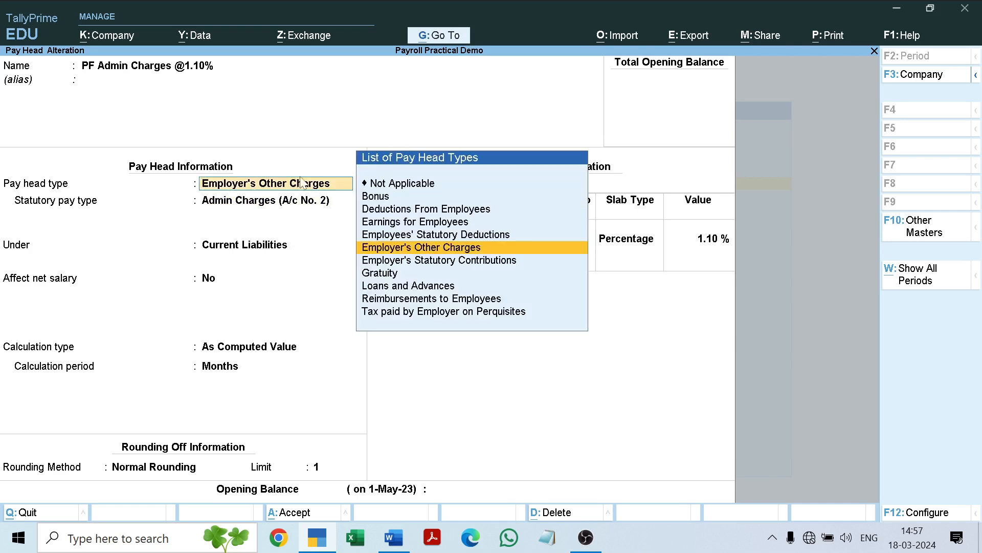
key("Return")
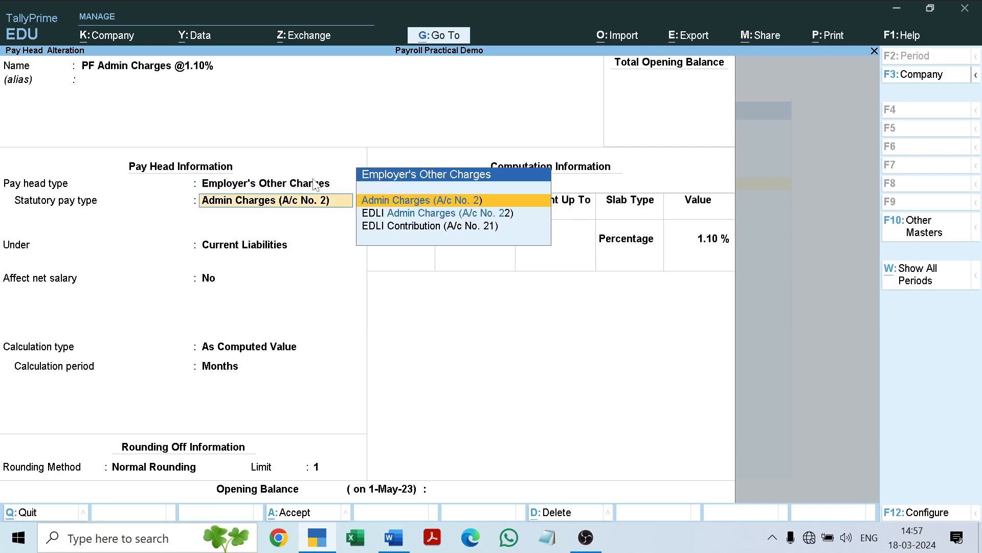
key("Return")
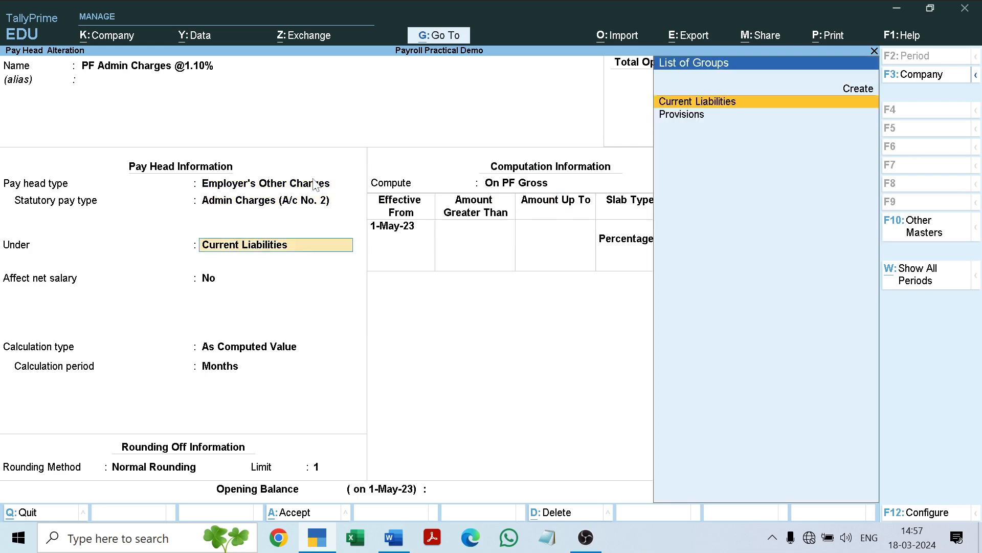
key("Return")
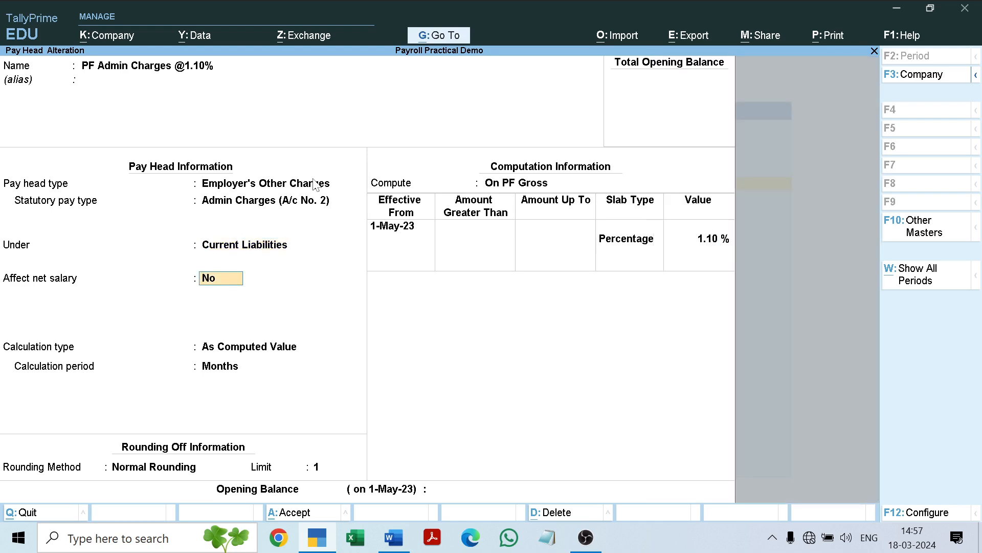
key("Return")
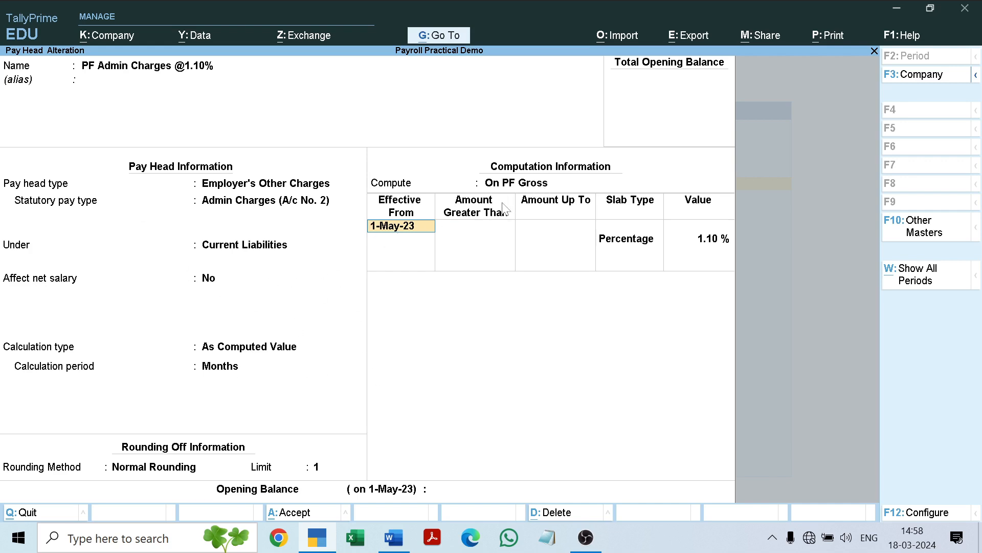
Step: Go through the PF admin charges slab and opening balance without changes and save the pay head
key("Return")
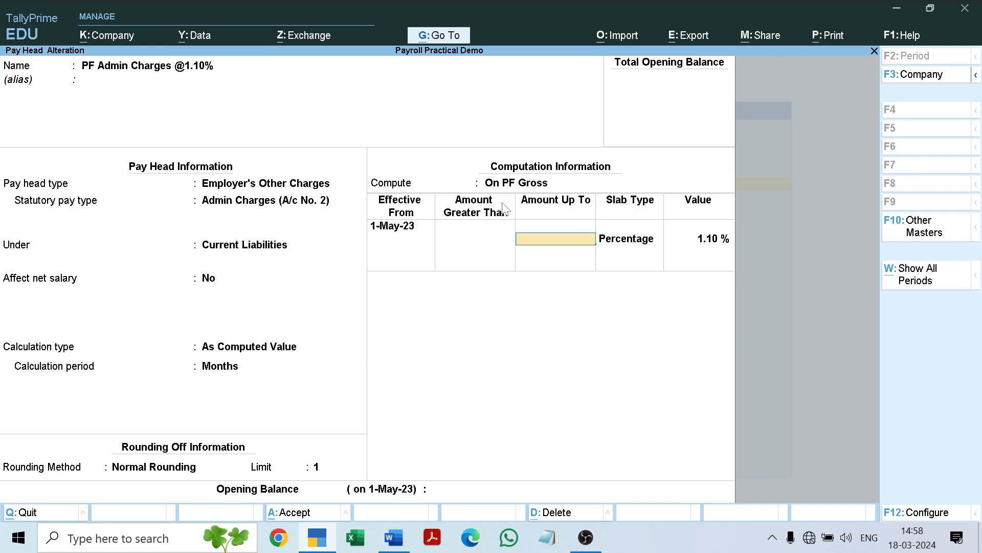
key("Return")
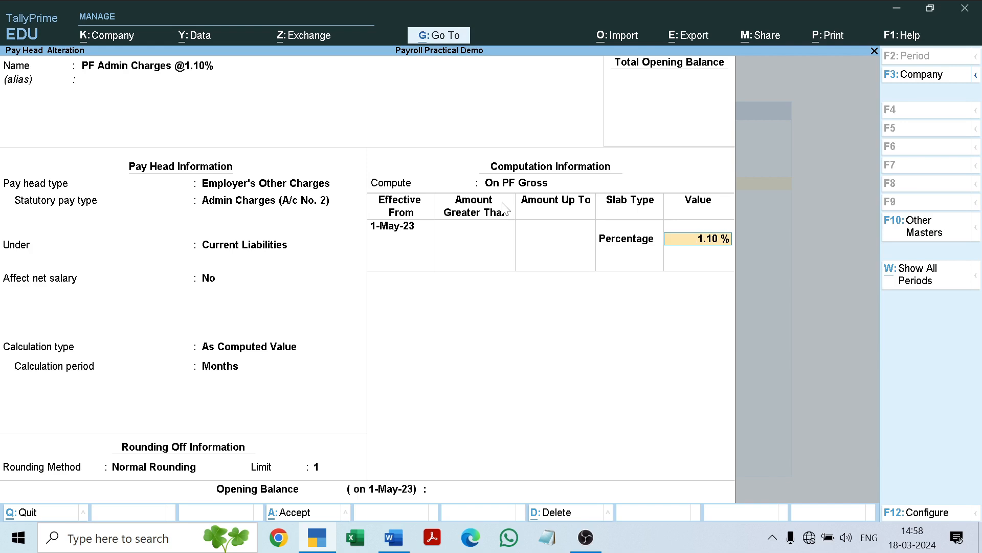
key("Return")
key("Return")
key("Return")
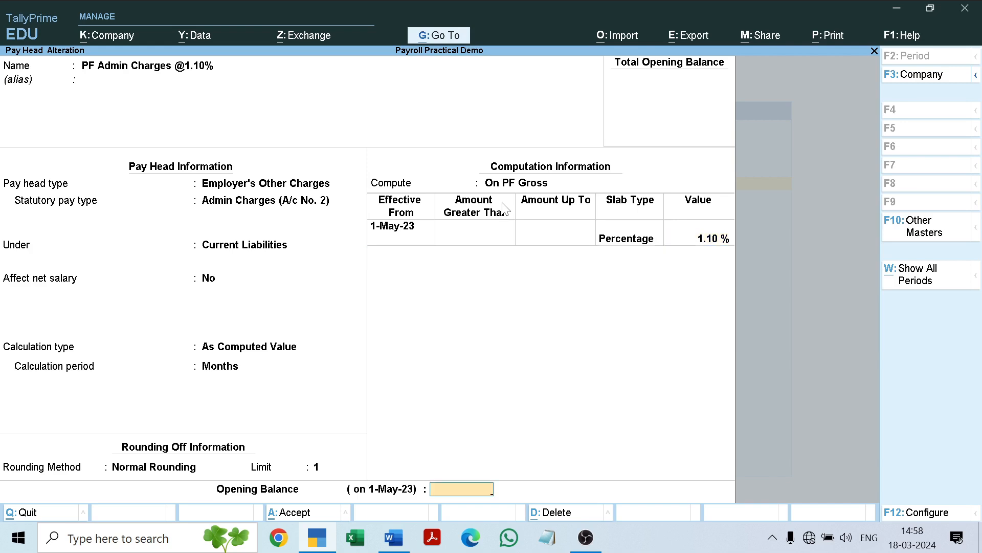
key("Return")
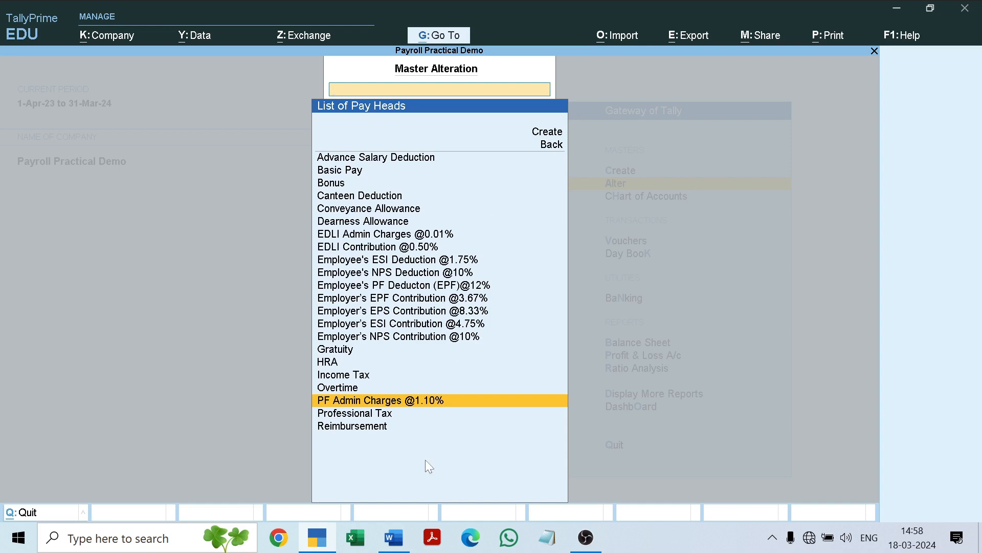
Step: Check the other charges list in the Word notes, return to TallyPrime and open the EDLI Admin Charges @0.01% pay head for alteration
left_click(399, 544)
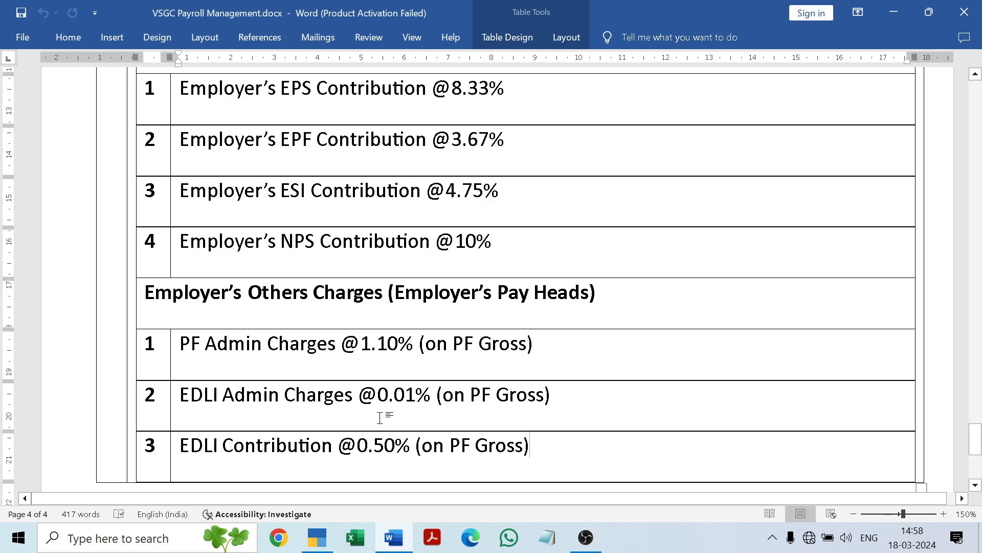
left_click(326, 534)
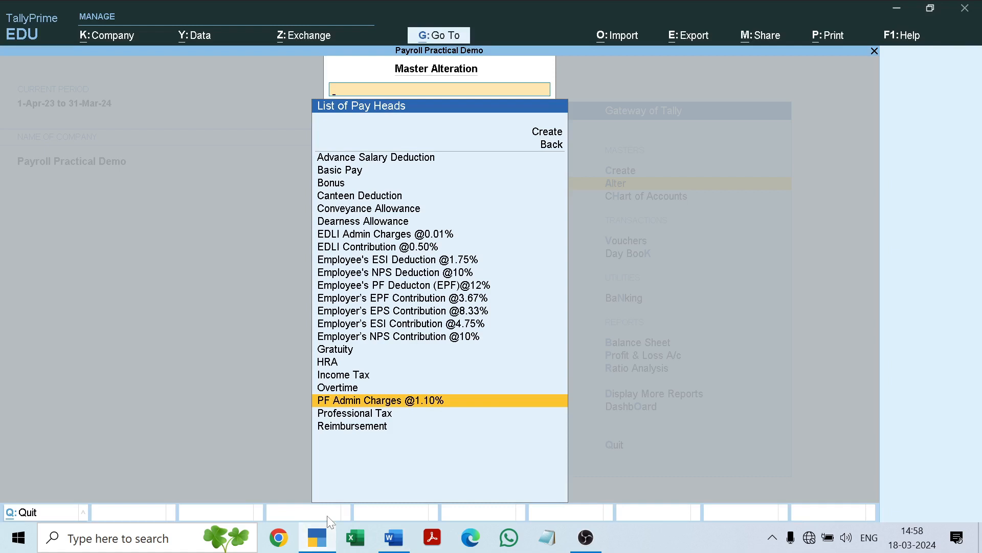
key("Up")
key("Up")
key("Up")
key("Up")
key("Up")
key("Up")
key("Up")
key("Up")
key("Up")
key("Up")
key("Up")
key("Up")
key("Up")
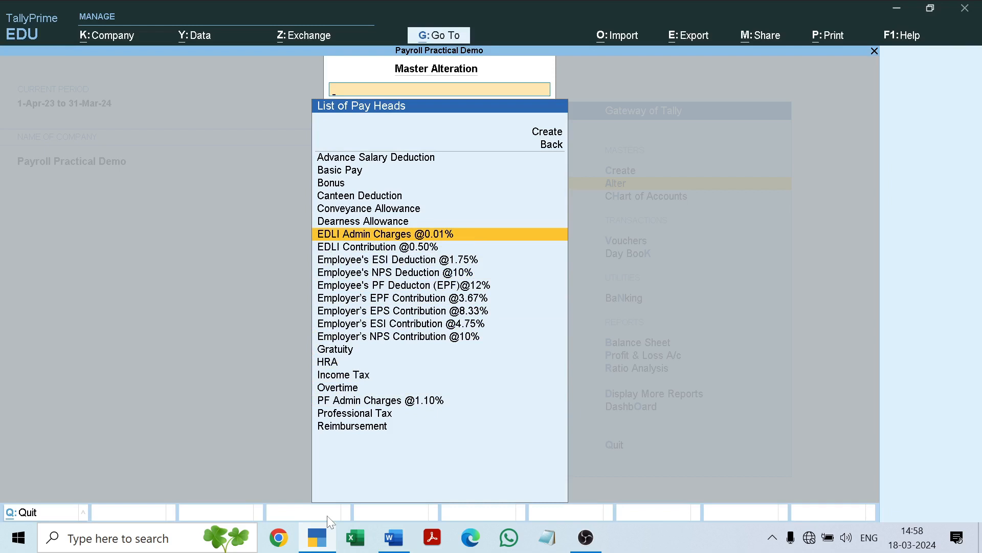
key("Return")
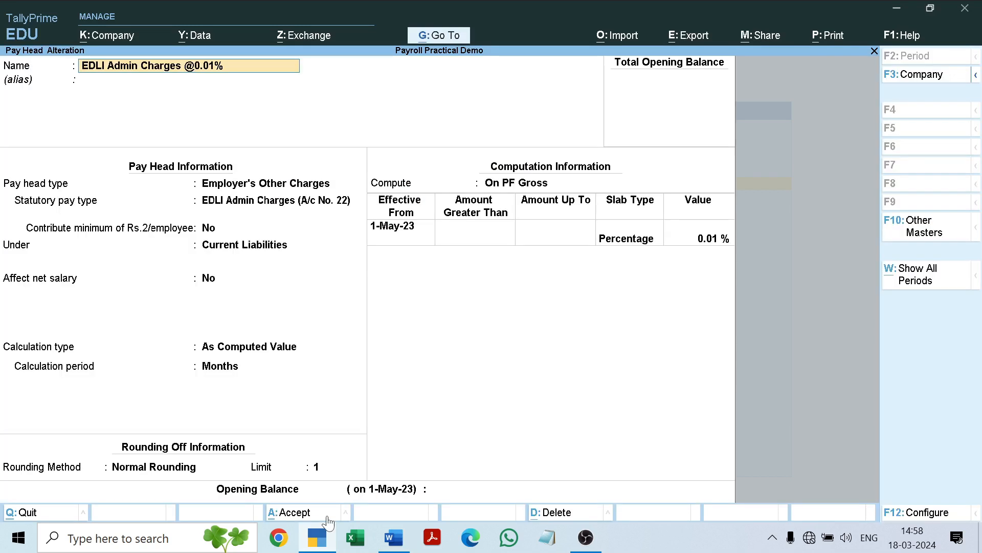
Step: Keep the EDLI admin charges pay head type and statutory pay type, and set Contribute minimum of Rs.2/employee to Yes
key("Return")
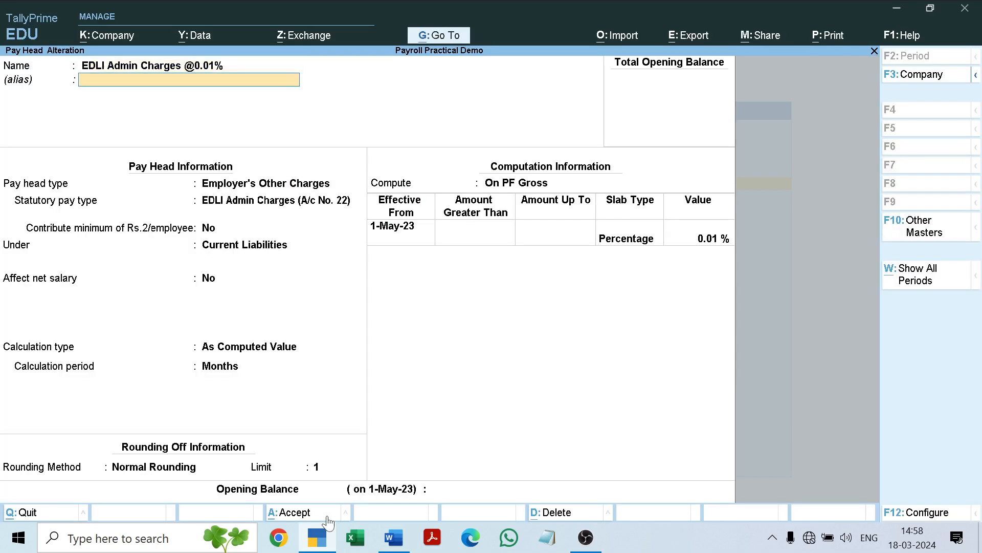
key("Return")
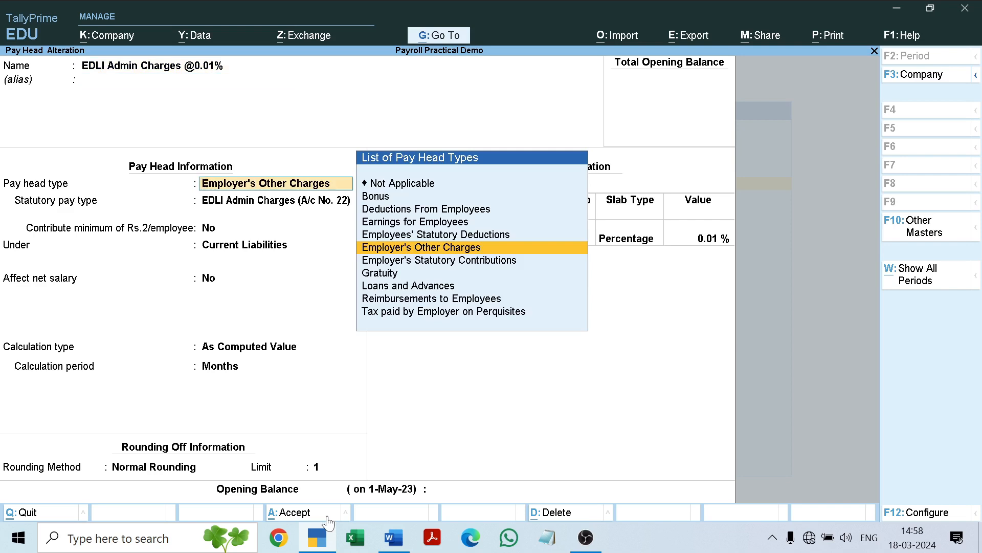
key("Return")
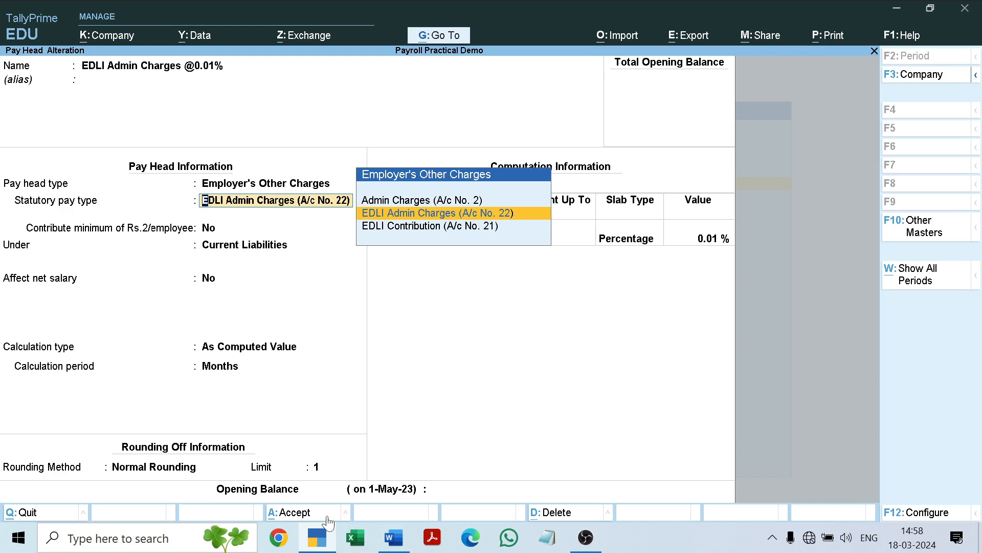
key("Return")
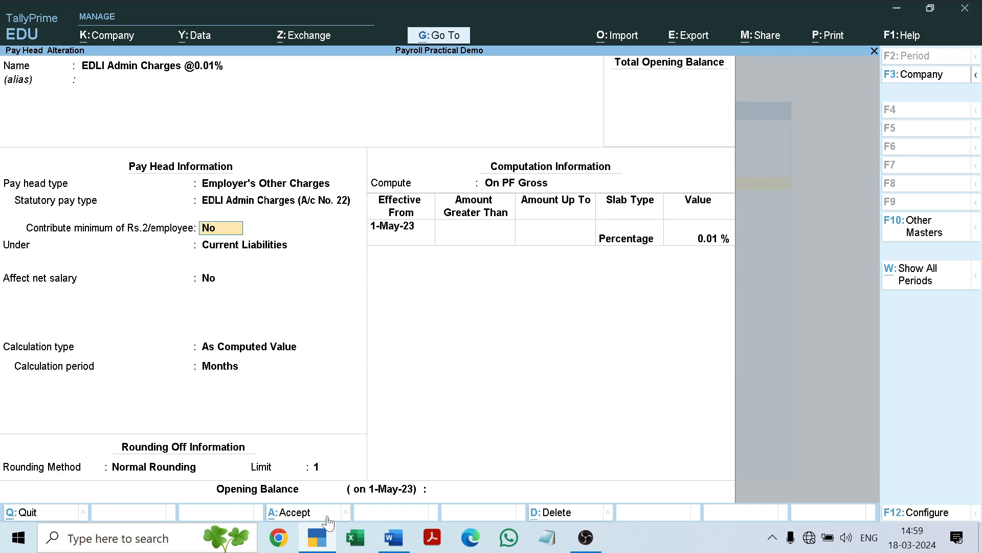
type("yes")
key("Return")
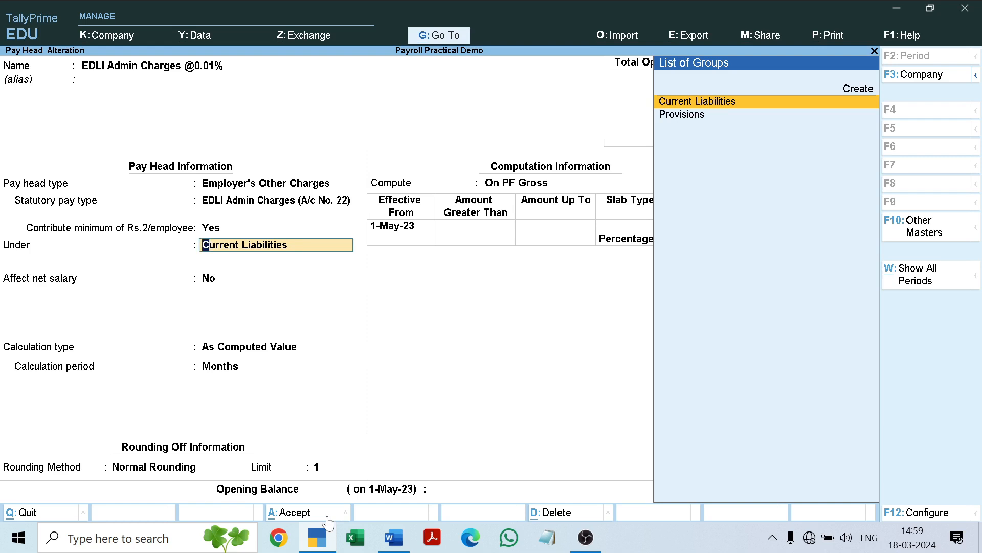
Step: Keep the EDLI admin charges group, net salary setting and computation slab as they are, and save the pay head
key("Return")
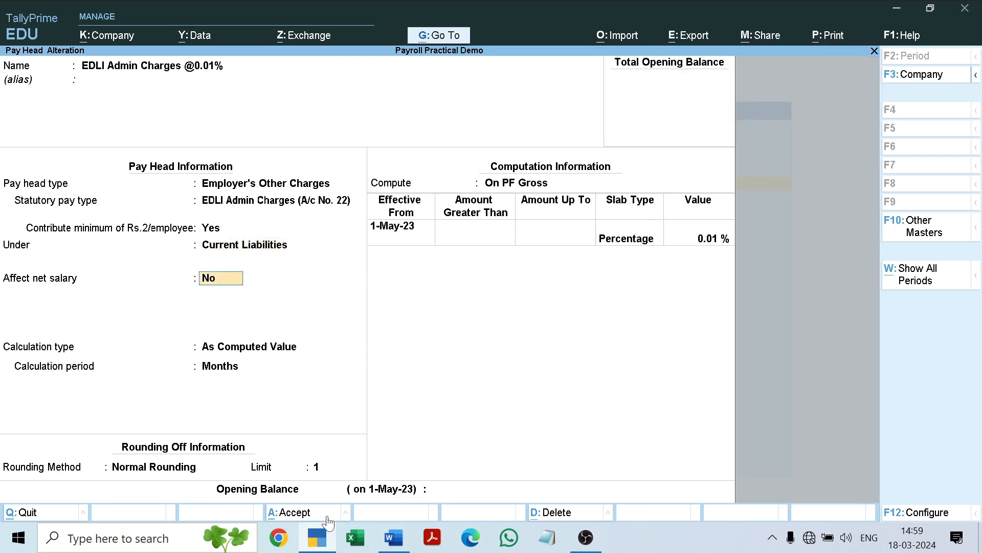
key("Return")
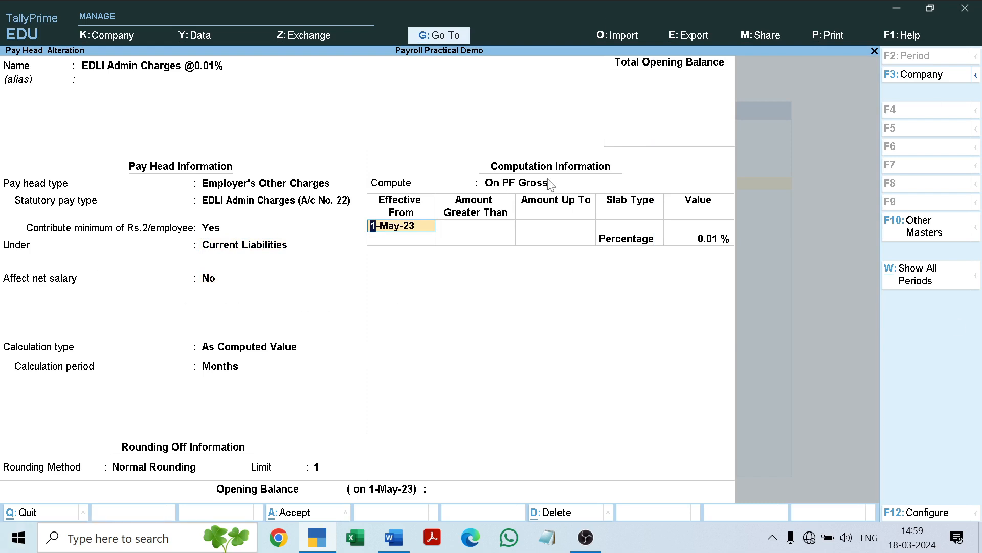
key("Return")
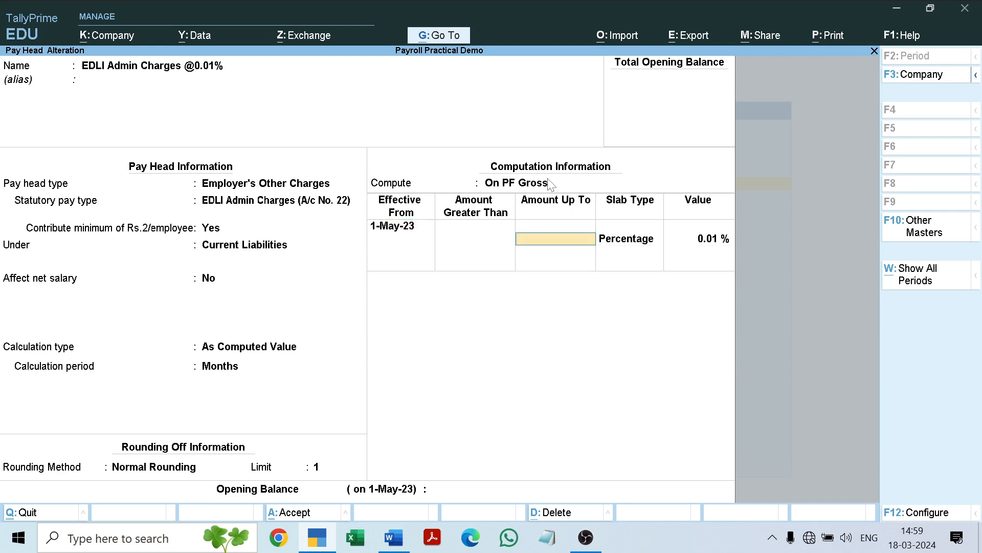
key("Return")
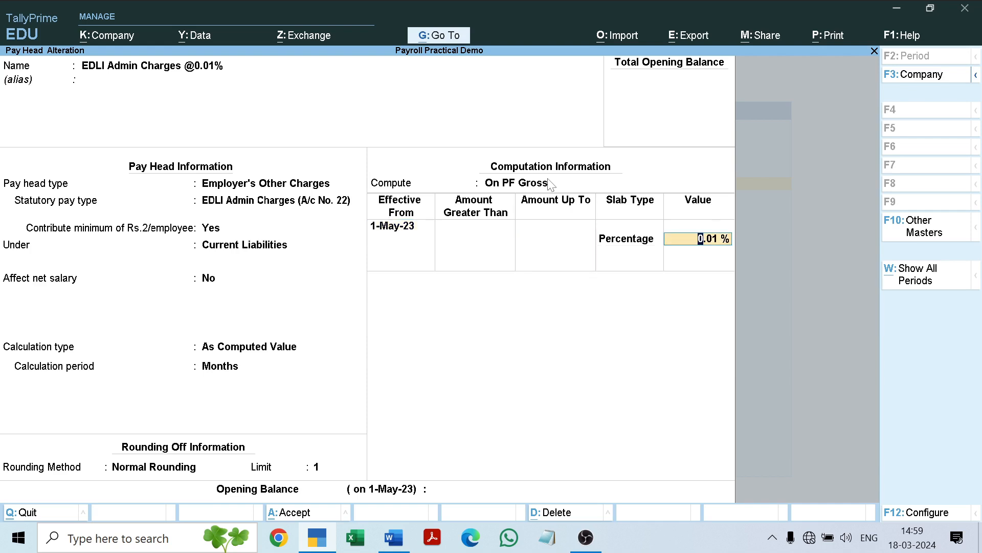
key("Return")
key("Return")
key("Return")
key("Return")
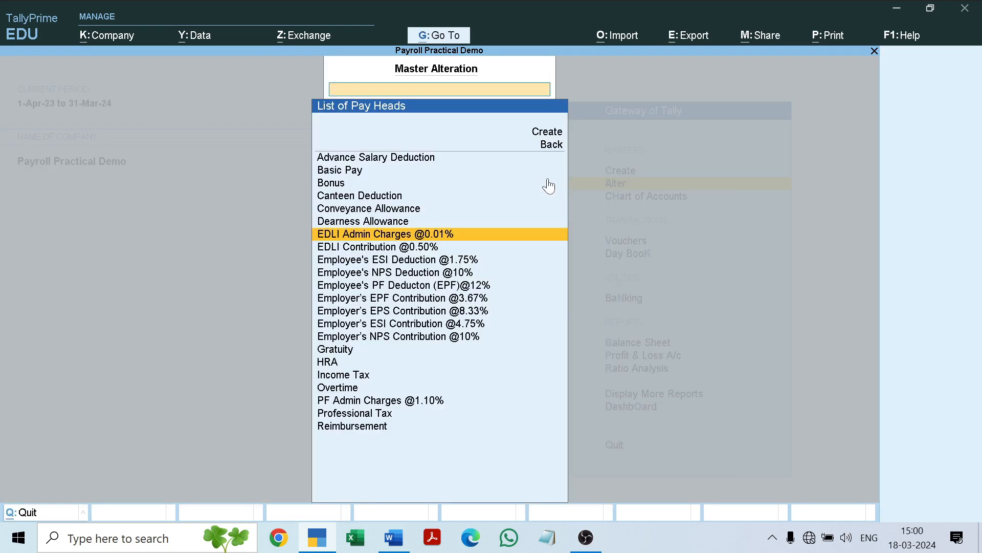
Step: Open the EDLI Contribution @0.50% pay head for alteration and review its pay head type, statutory pay type and group
key("Down")
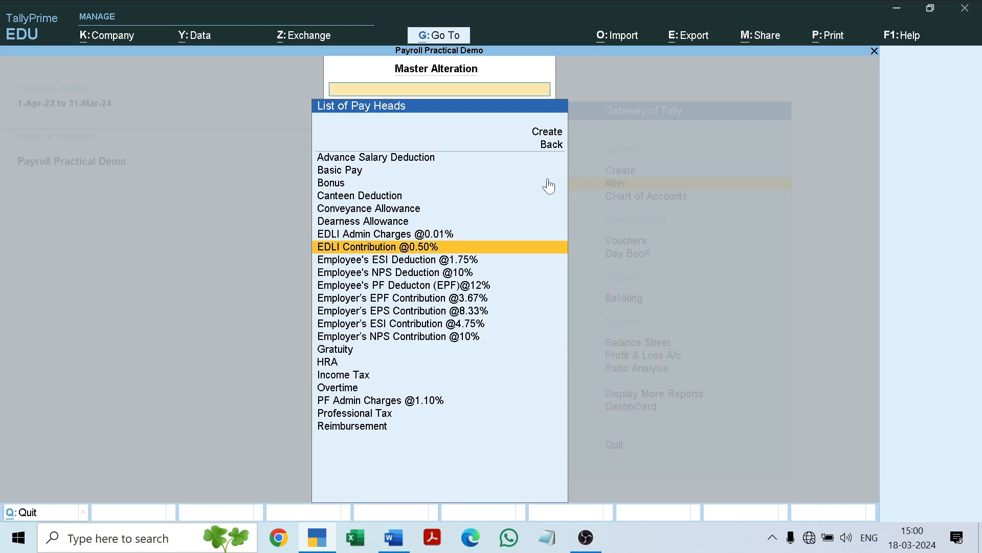
key("Return")
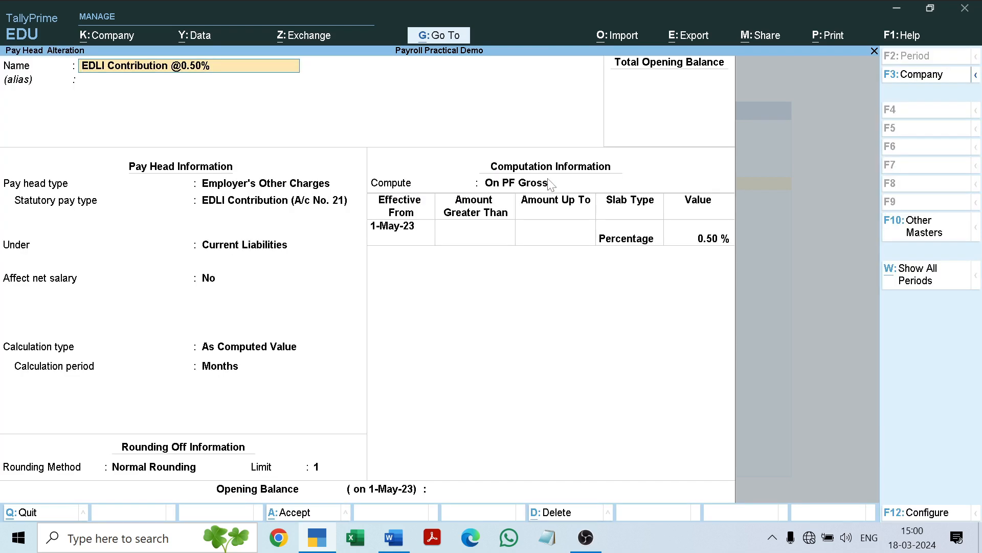
key("Return")
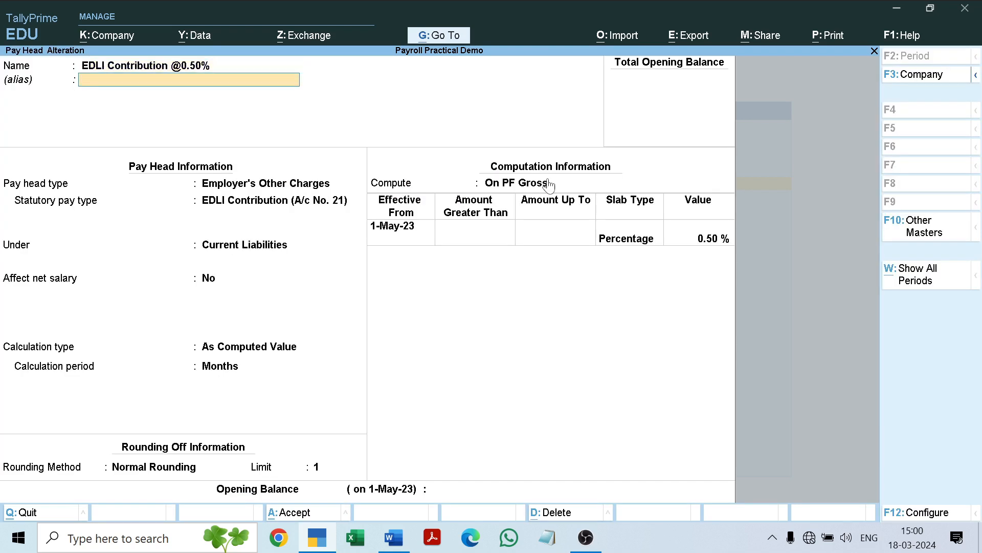
key("Return")
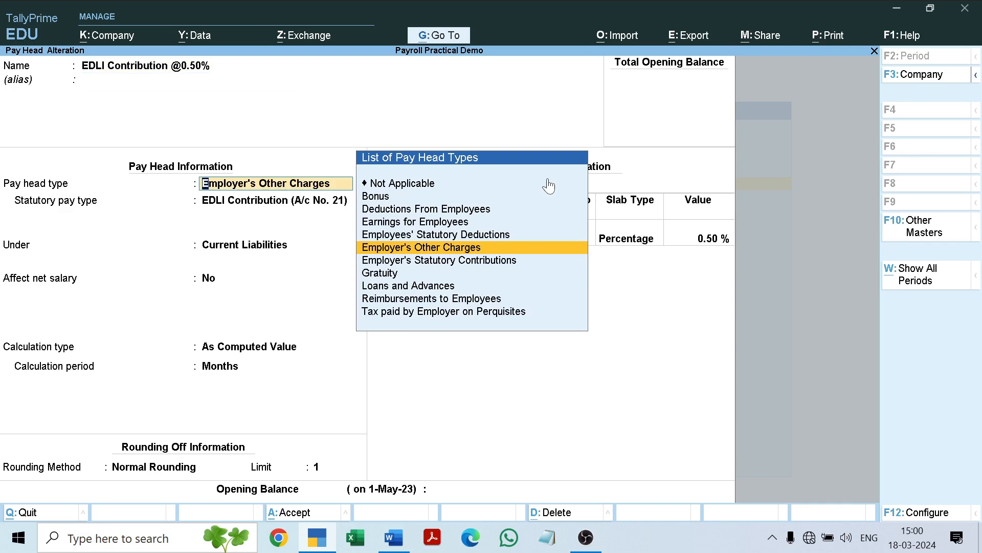
key("Return")
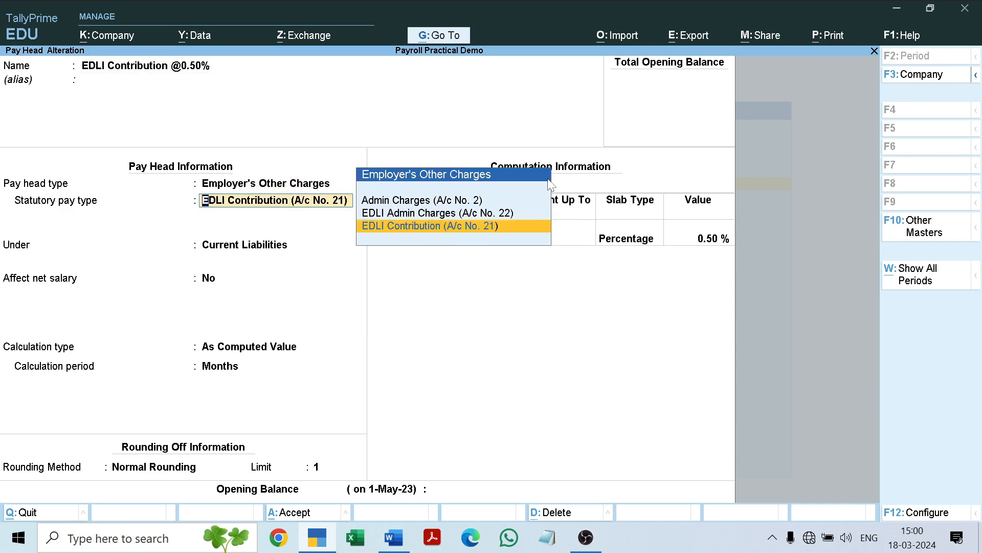
key("Return")
key("Return")
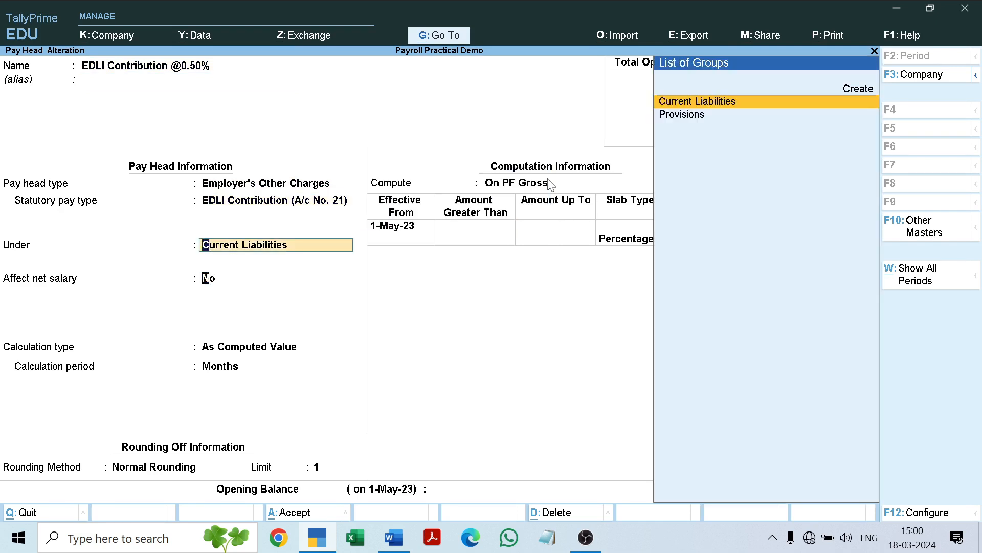
Step: Go through the EDLI contribution's net salary setting, computation slab and opening balance without changes, and save the pay head
key("Return")
key("Return")
key("Return")
key("Return")
key("Return")
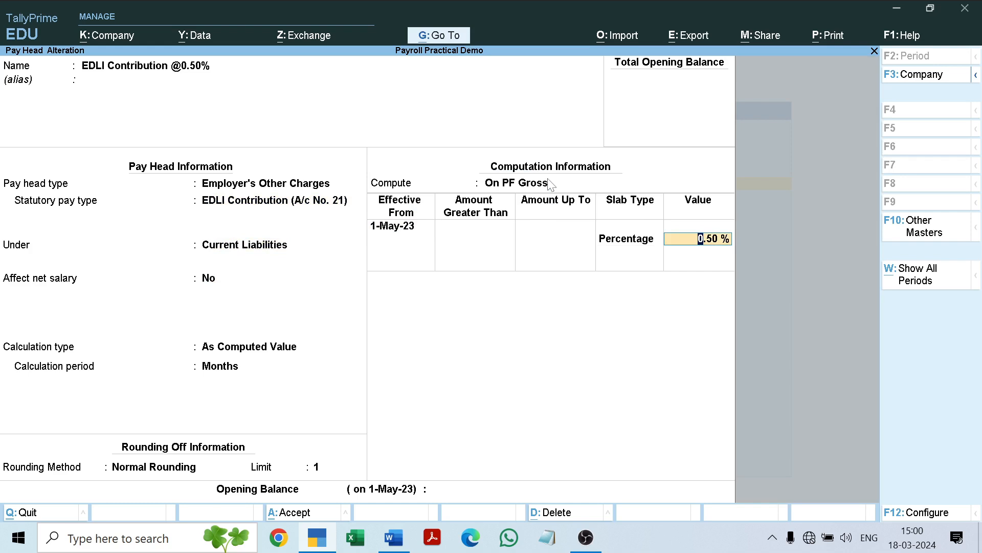
key("Return")
key("Return")
key("Return")
key("Return")
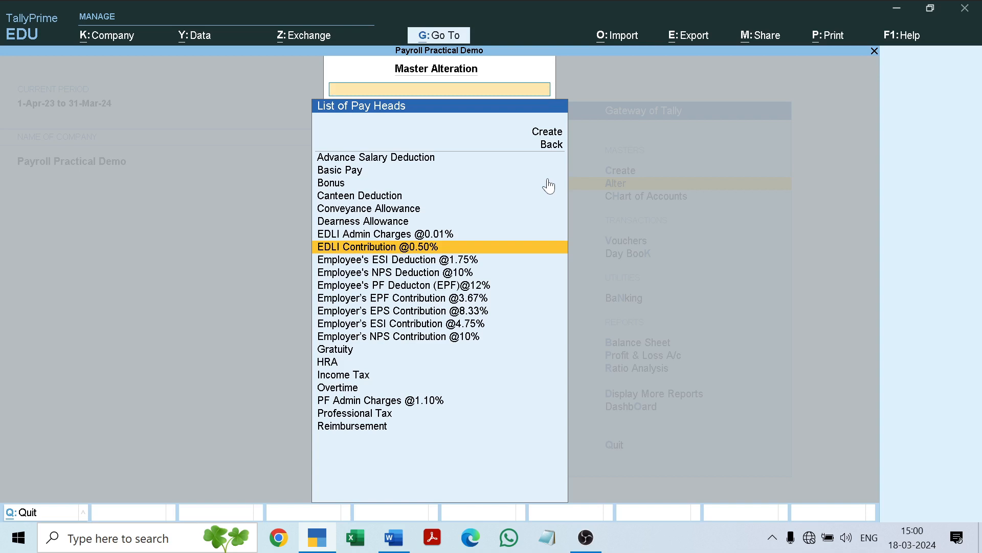
Step: Switch to the Word notes, highlight the three employer's other charges, and view the Some Important Pay Heads and Ledgers table
left_click(389, 545)
left_click_drag(173, 343, 323, 448)
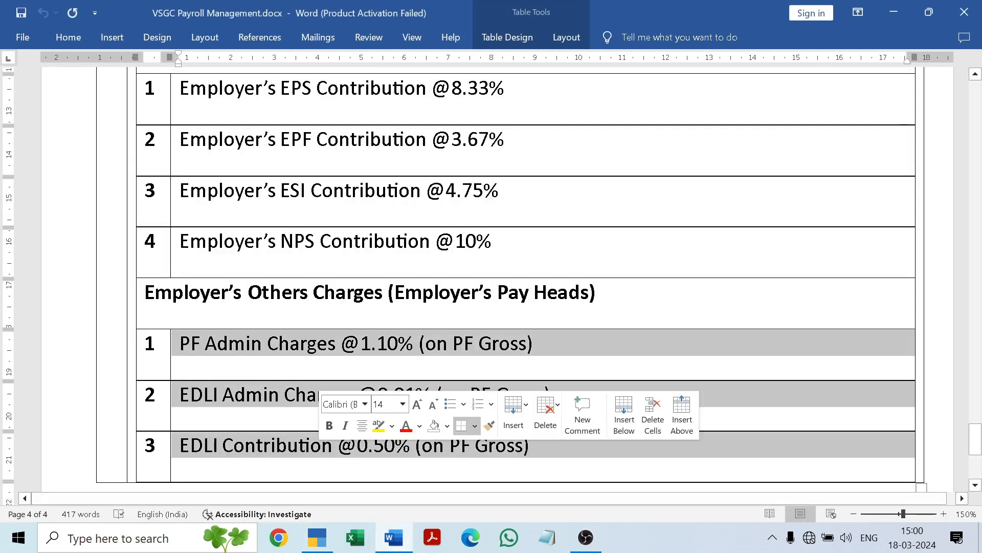
left_click(708, 308)
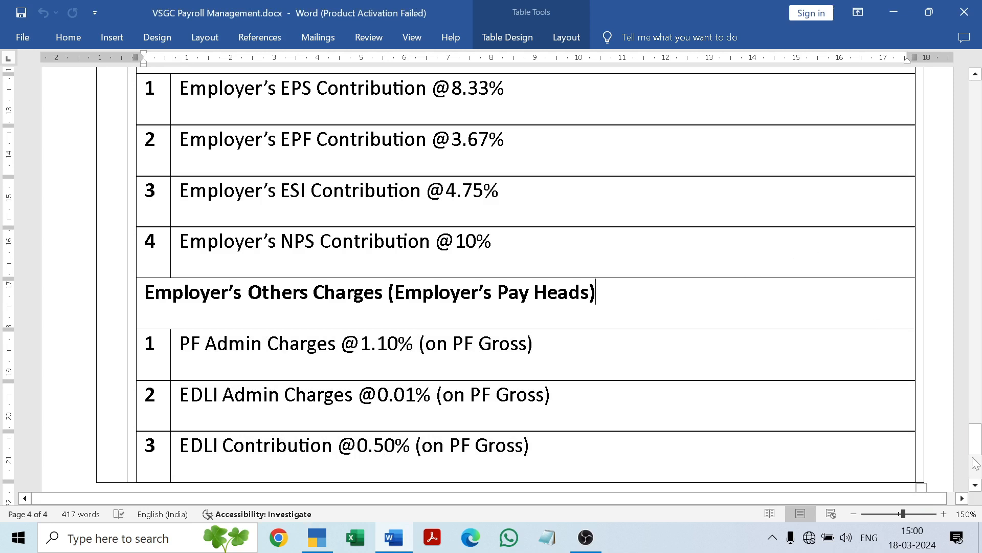
scroll(976, 463, "down", 10)
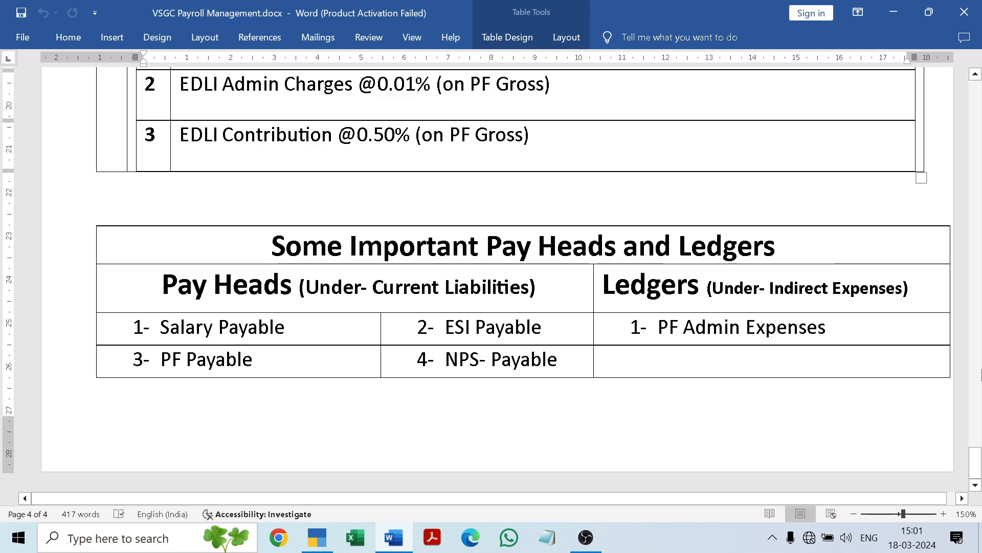
Step: Go back to the employee pay heads table and highlight the earnings list, followed by the deductions list
left_click_drag(979, 463, 978, 403)
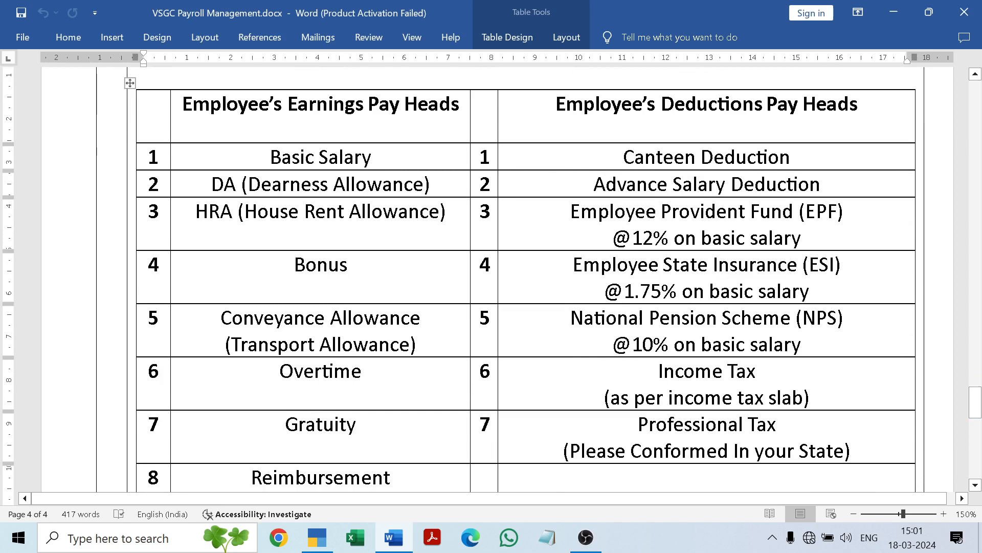
left_click_drag(318, 107, 358, 440)
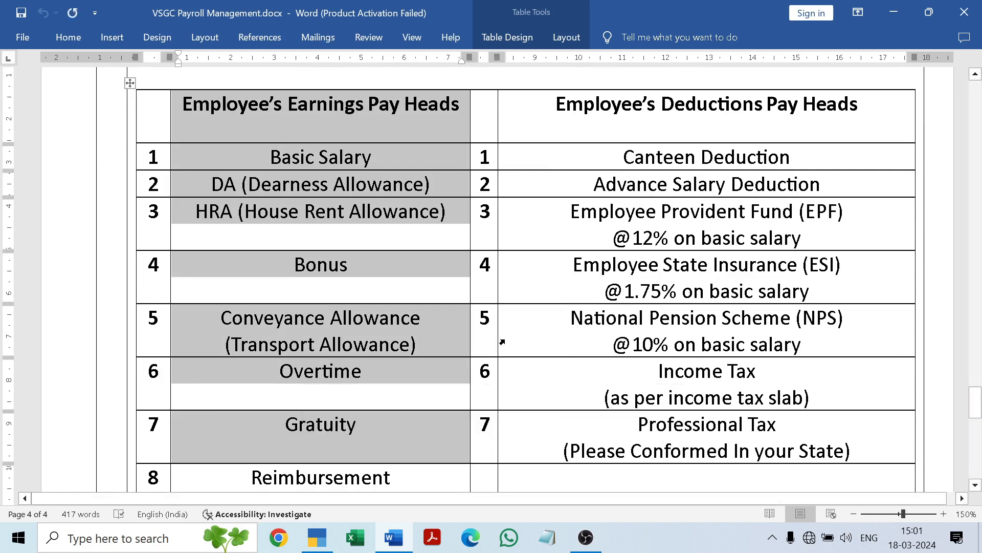
left_click(502, 341)
left_click_drag(623, 157, 717, 435)
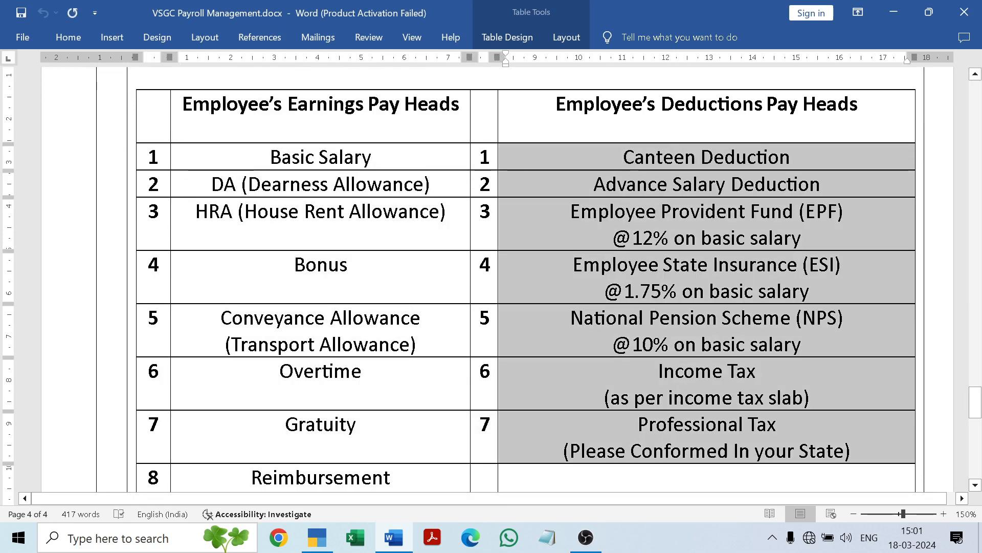
left_click(421, 318)
Step: Highlight the four employer's contribution entries in the notes, clear the selection and view the Employer's Others Charges list
left_click_drag(975, 403, 975, 436)
left_click_drag(177, 141, 184, 302)
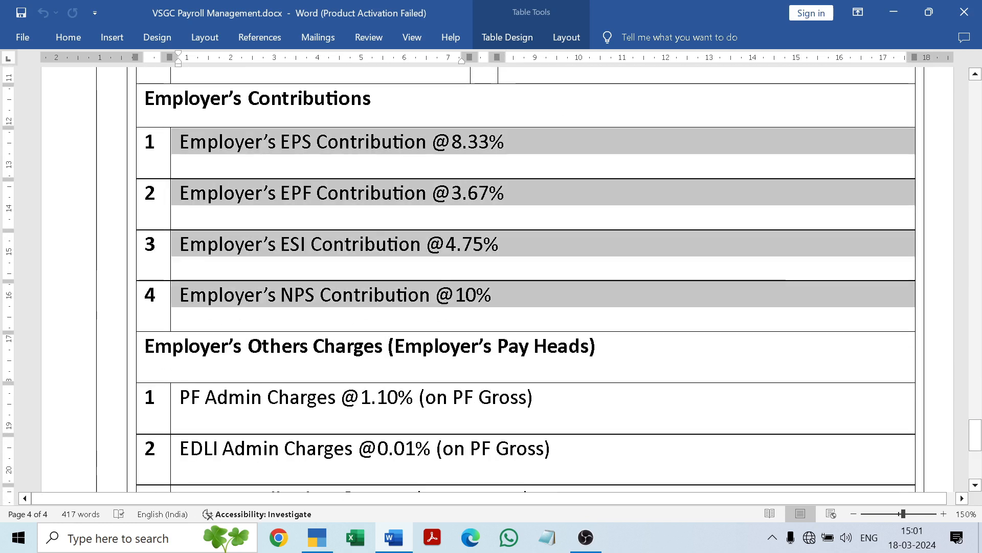
left_click(599, 350)
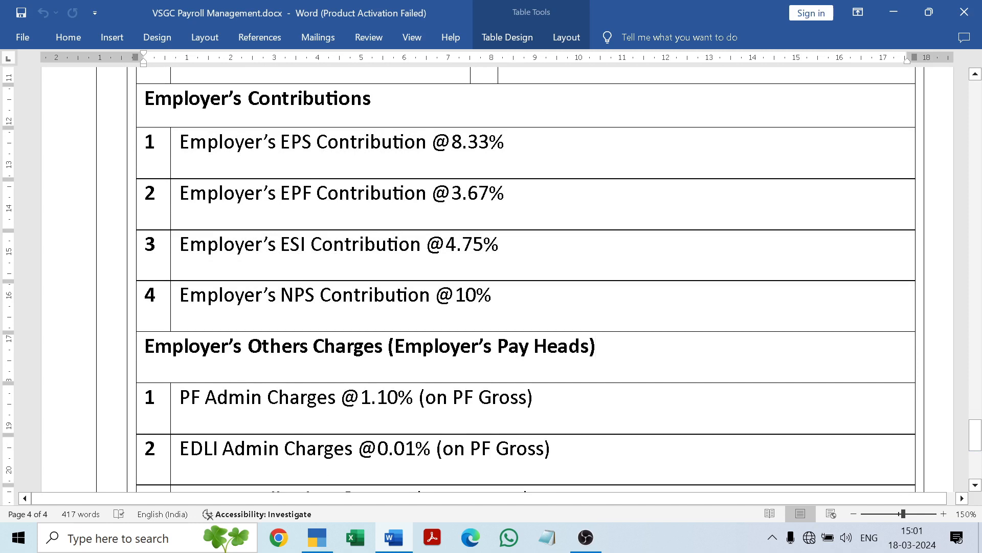
left_click_drag(975, 435, 975, 441)
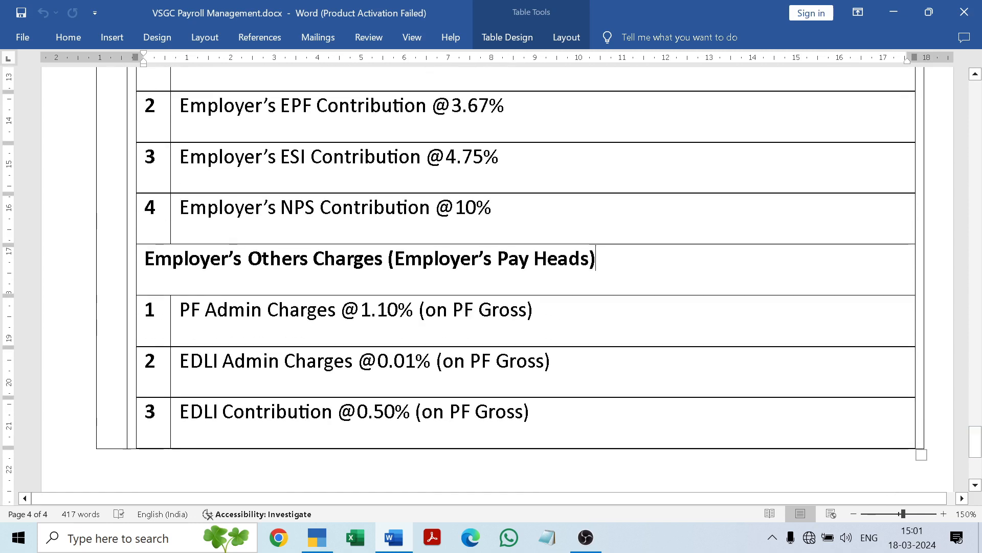
Step: Highlight the three employer's other charges, followed by the four payable entries in the Some Important Pay Heads and Ledgers table
left_click_drag(179, 310, 662, 445)
left_click(592, 438)
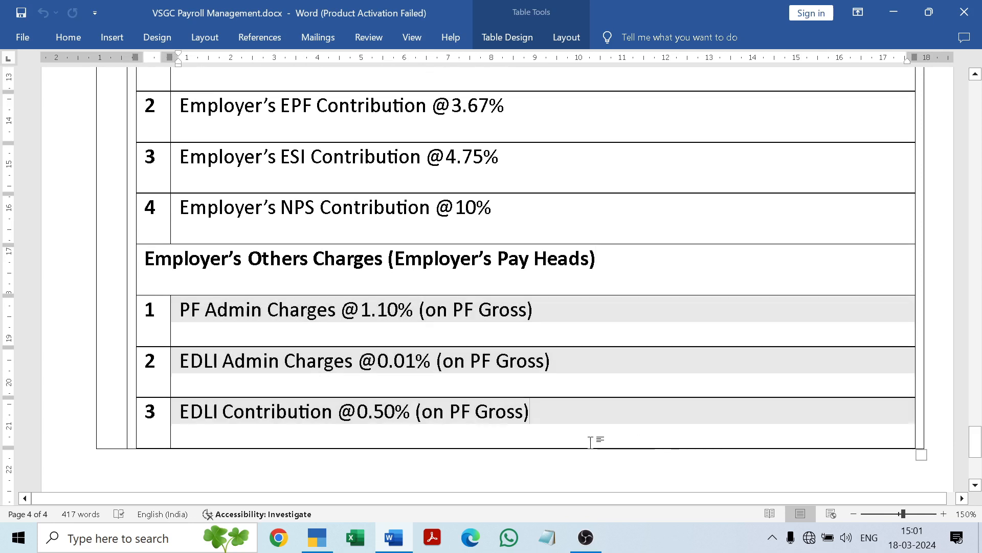
left_click_drag(975, 441, 975, 461)
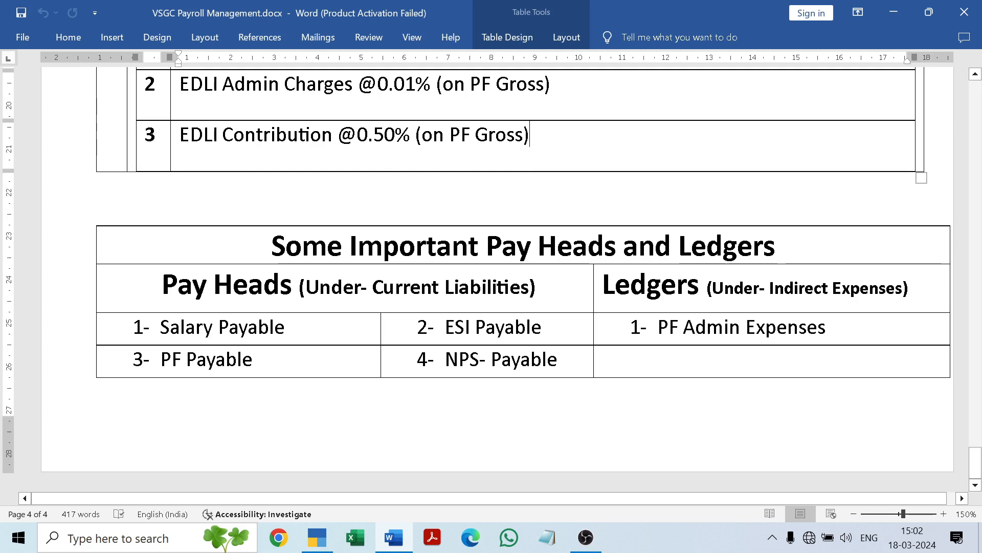
left_click_drag(161, 327, 557, 362)
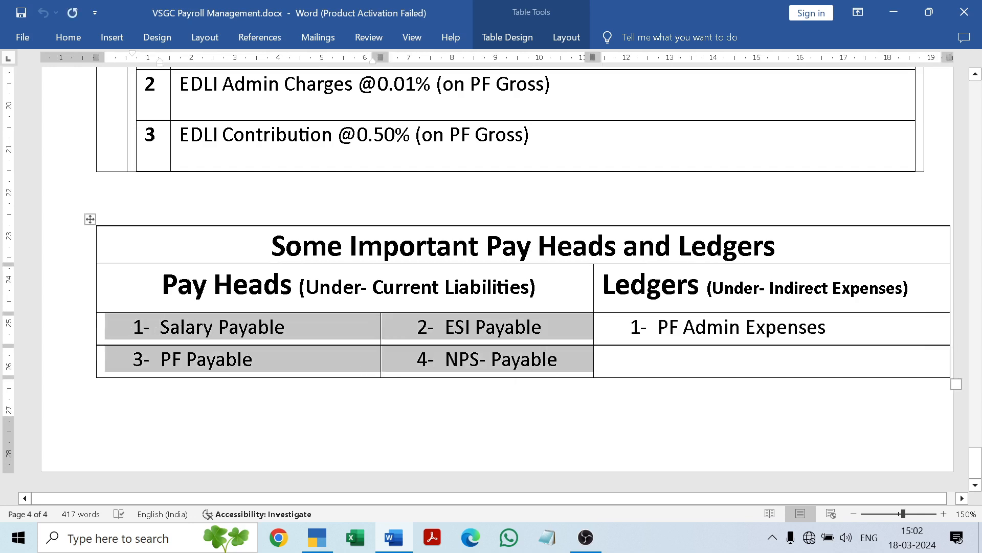
left_click(360, 400)
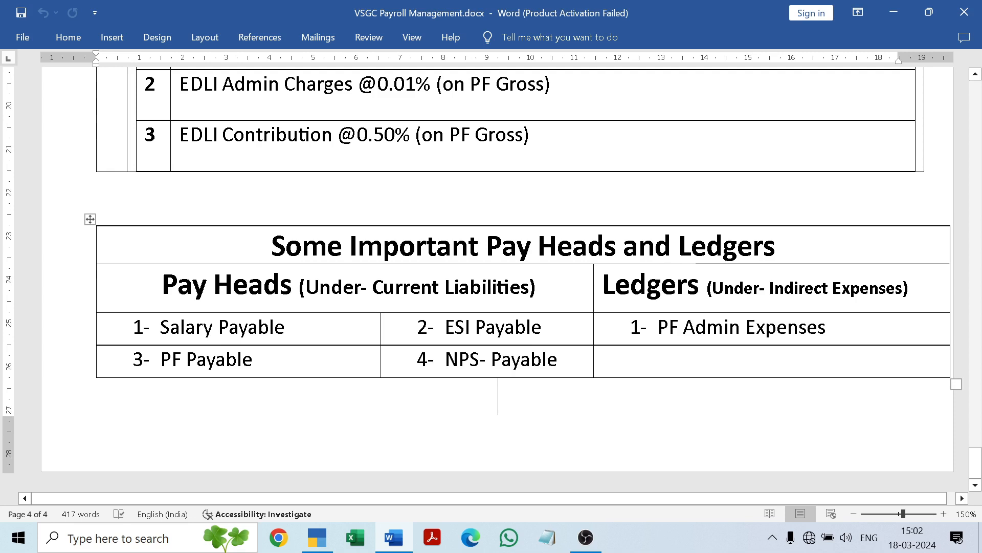
Step: Highlight Salary Payable, ESI Payable, NPS- Payable and PF Payable one at a time, followed by all four together, and clear the selection
left_click_drag(160, 327, 288, 327)
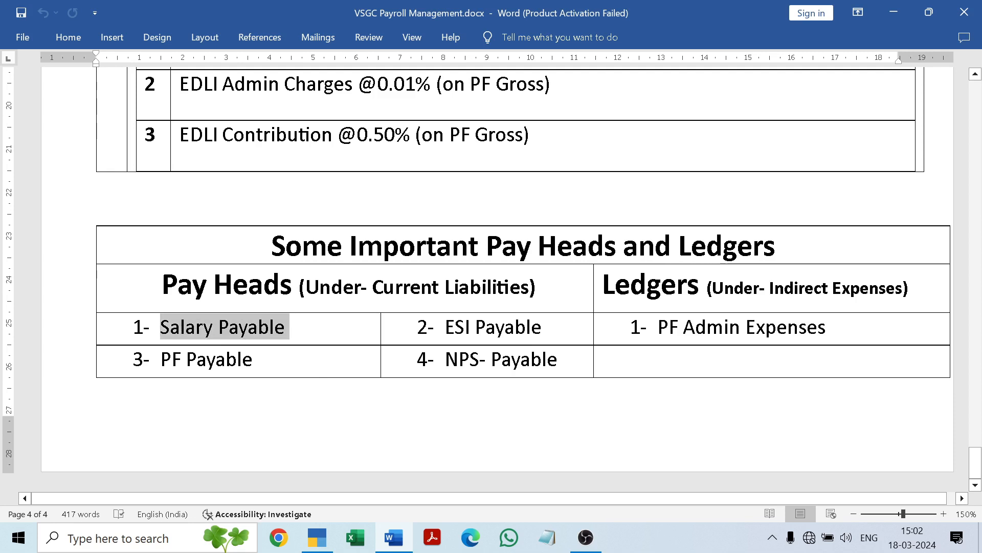
left_click(293, 328)
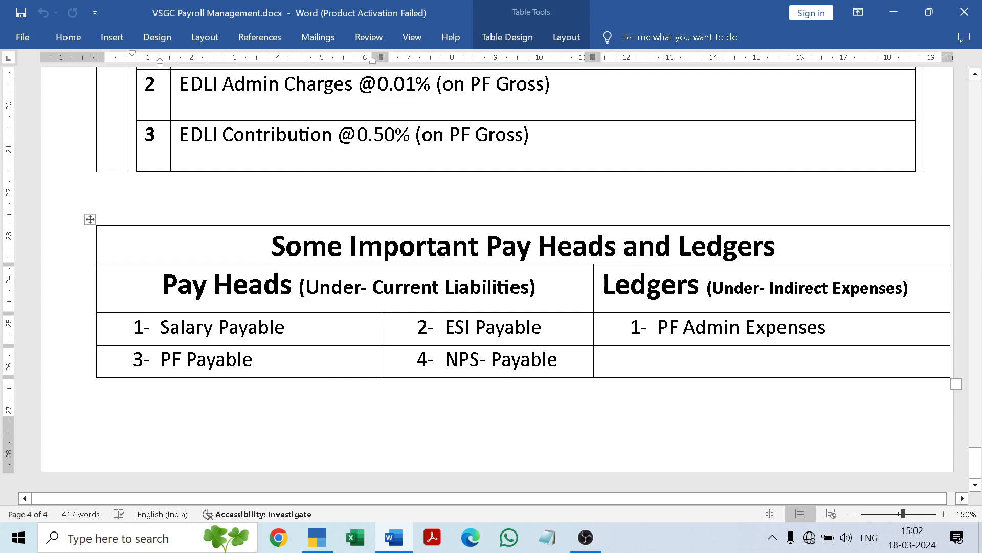
left_click_drag(446, 328, 544, 328)
left_click_drag(446, 360, 560, 360)
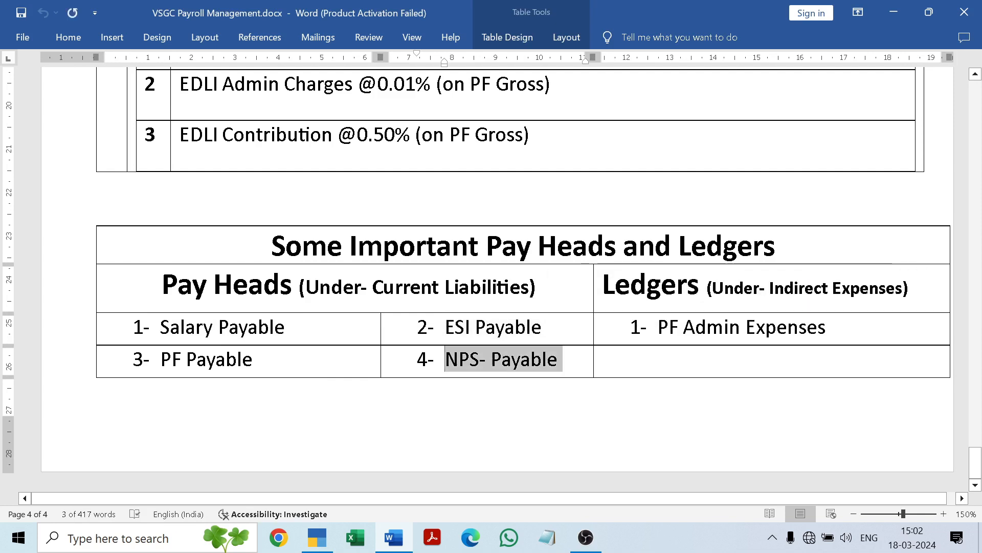
left_click_drag(160, 360, 258, 360)
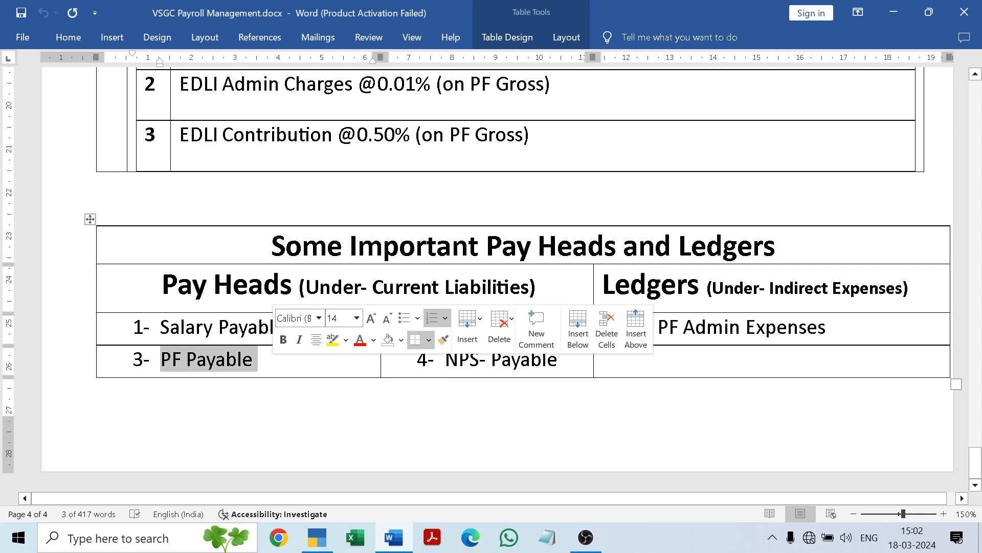
left_click(258, 360)
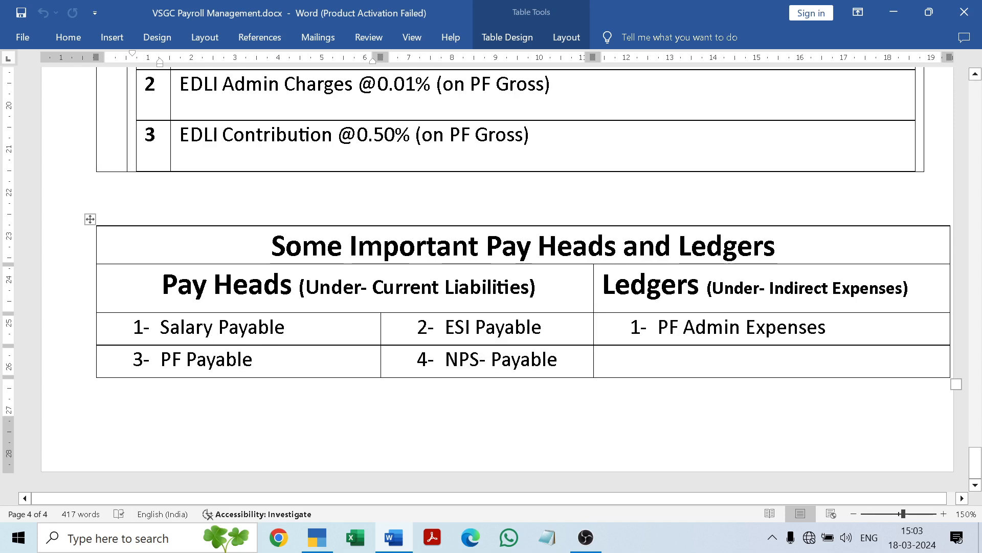
left_click_drag(160, 328, 508, 376)
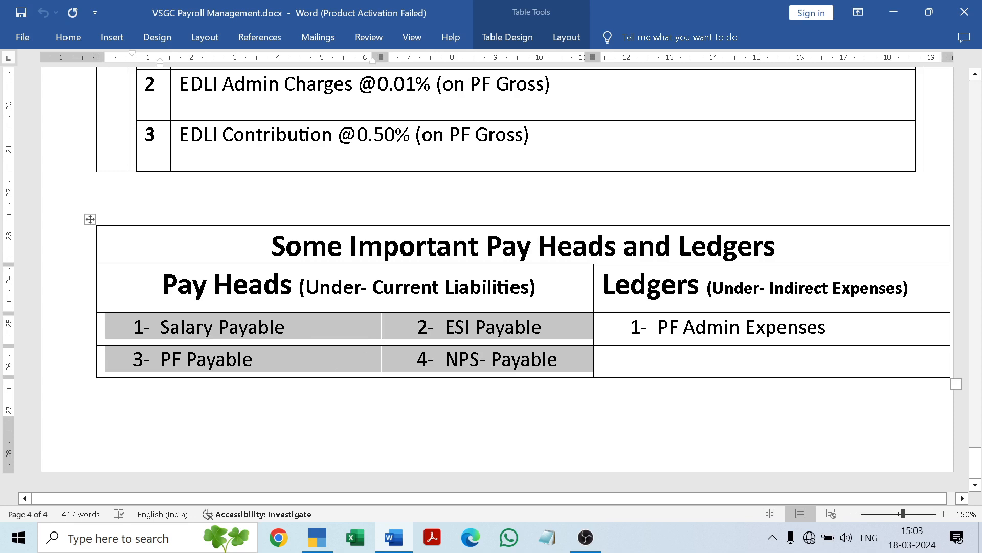
left_click(544, 410)
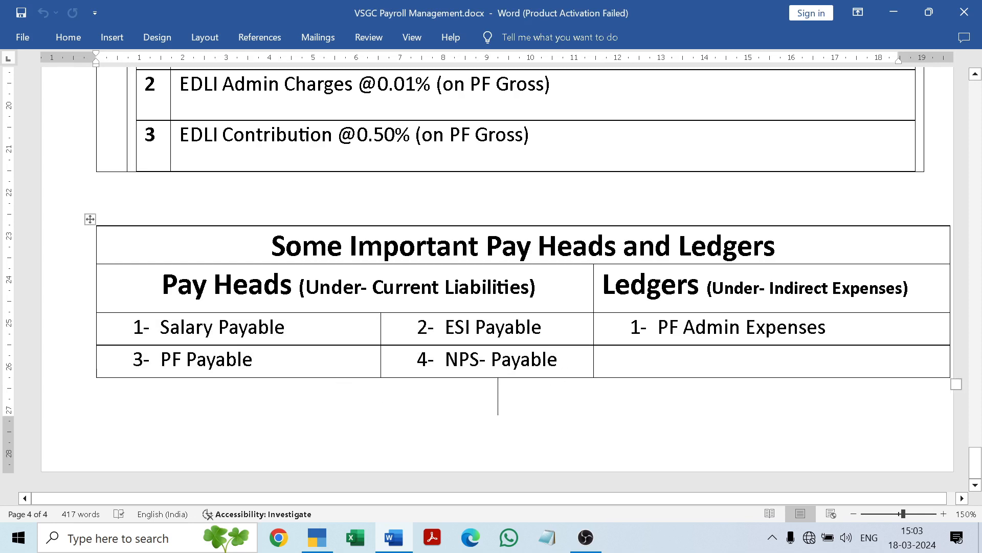
Step: Highlight the Ledgers (Under- Indirect Expenses) column with its PF Admin Expenses entry several times and clear the selection
left_click_drag(602, 289, 834, 359)
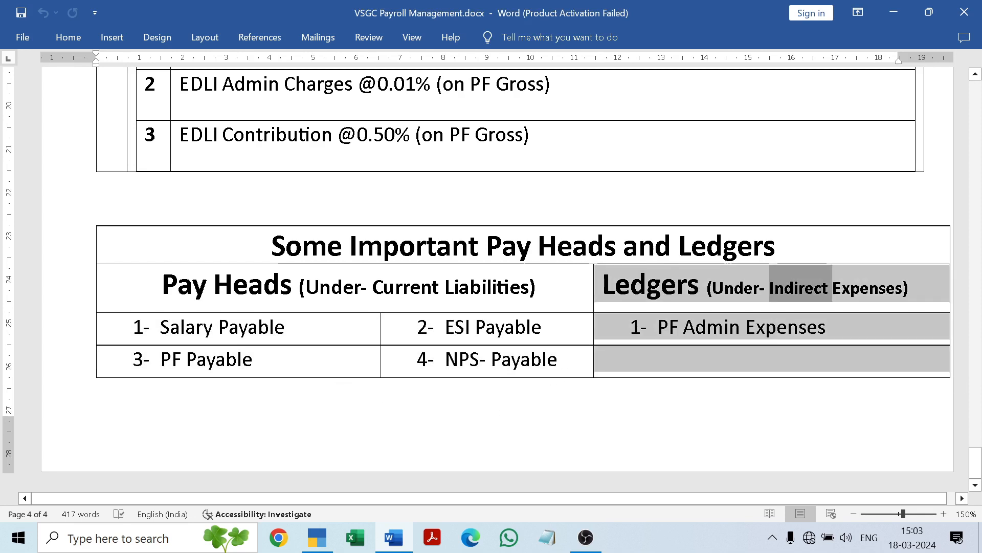
left_click(686, 367)
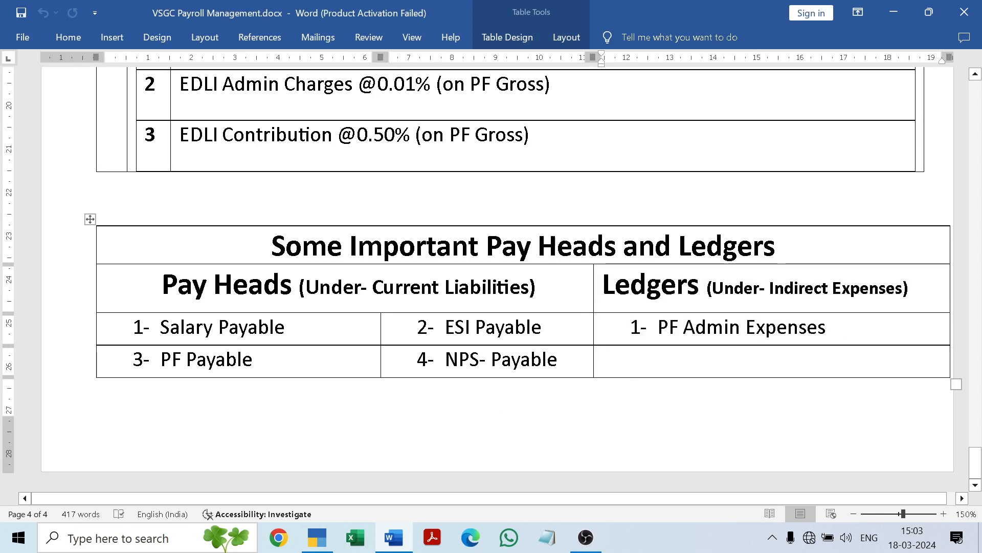
left_click_drag(603, 288, 819, 327)
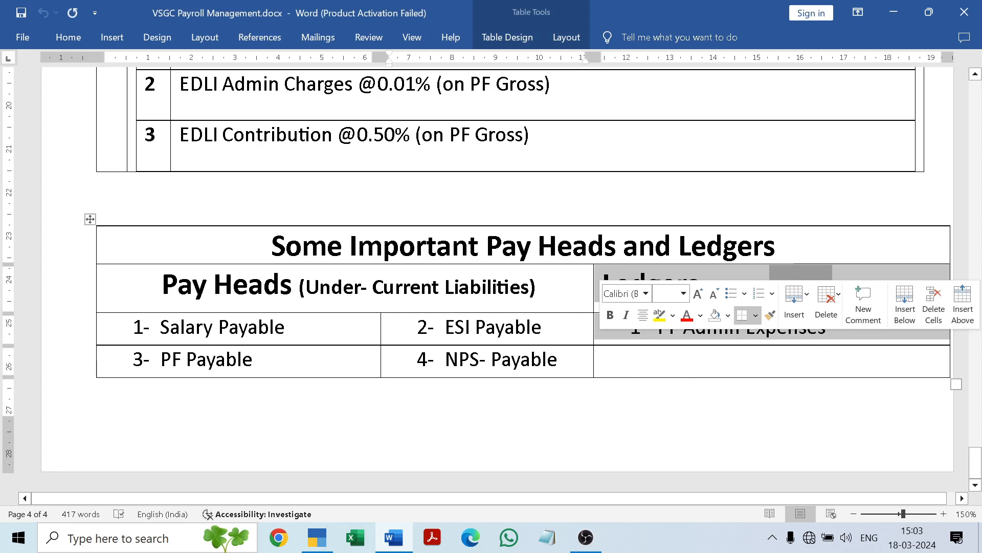
left_click(708, 360)
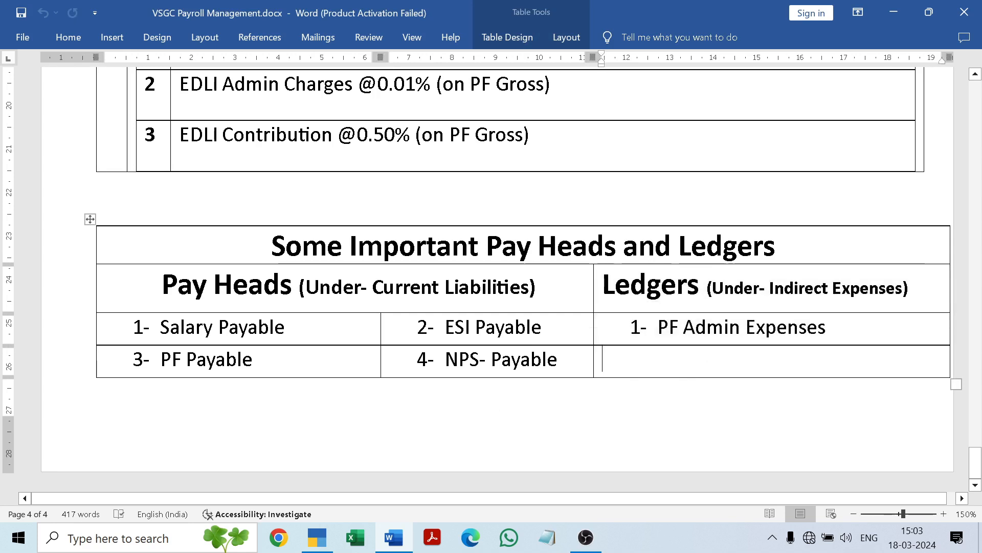
left_click_drag(603, 287, 818, 327)
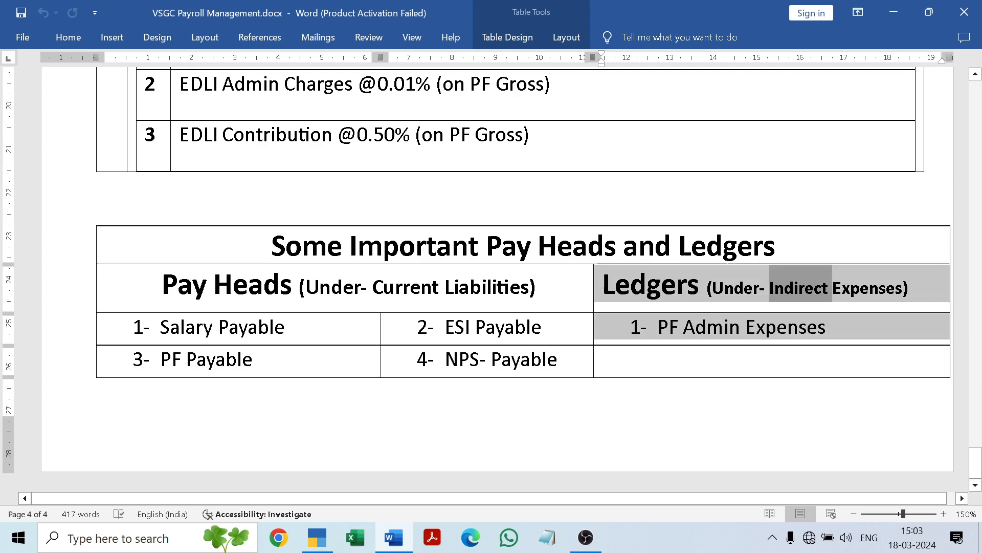
left_click(670, 360)
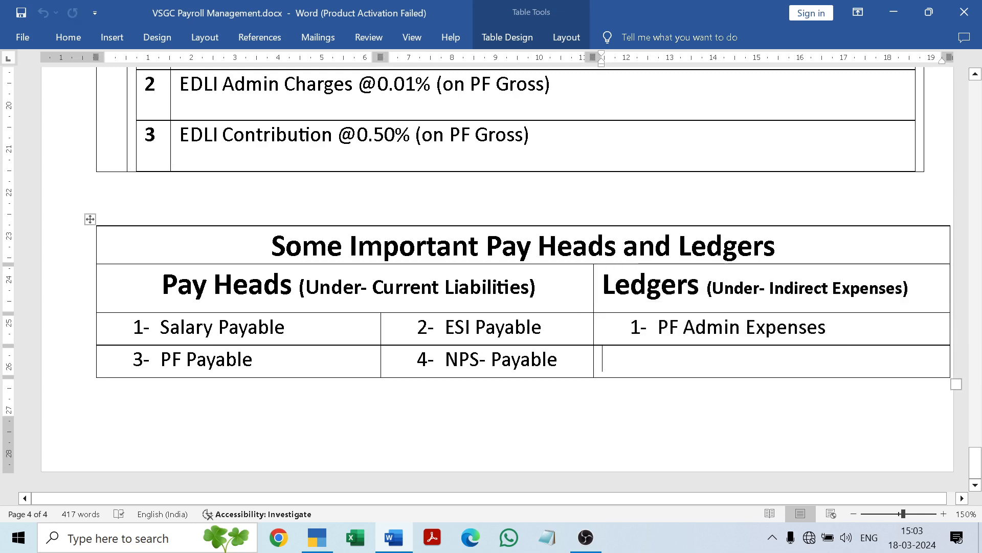
left_click(636, 327)
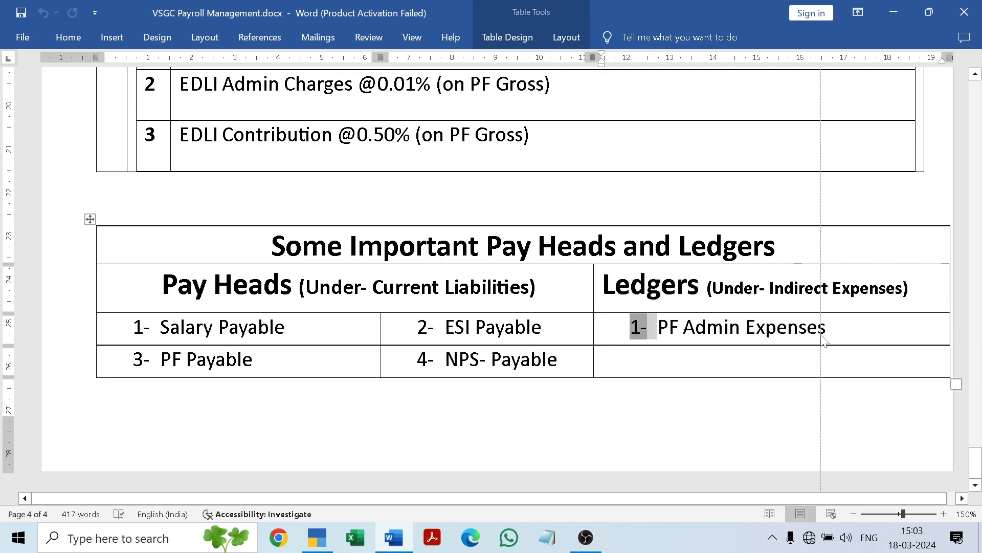
left_click_drag(711, 340, 647, 333)
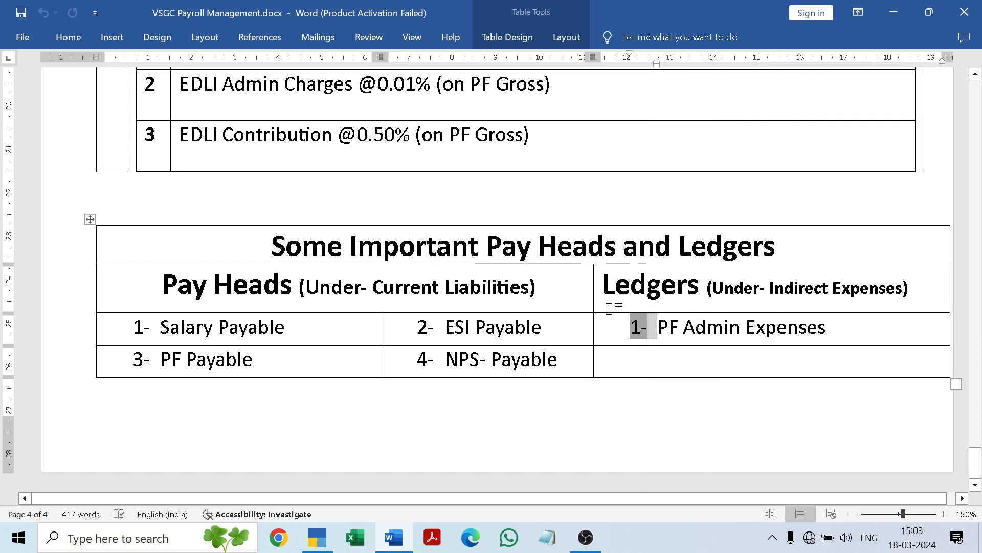
left_click(645, 356)
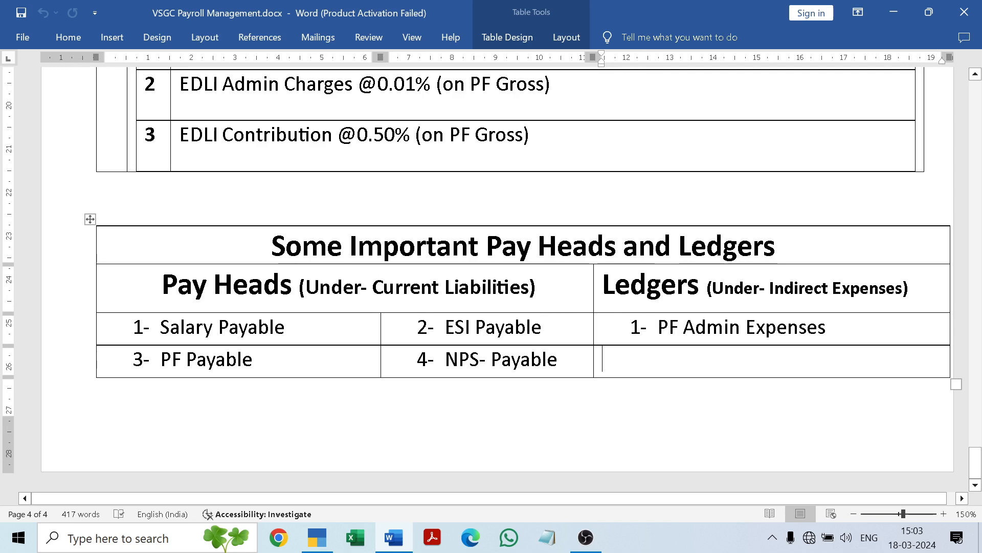
Step: Switch to TallyPrime, leave the pay head alteration list and open the creation form for a new pay head
left_click(318, 546)
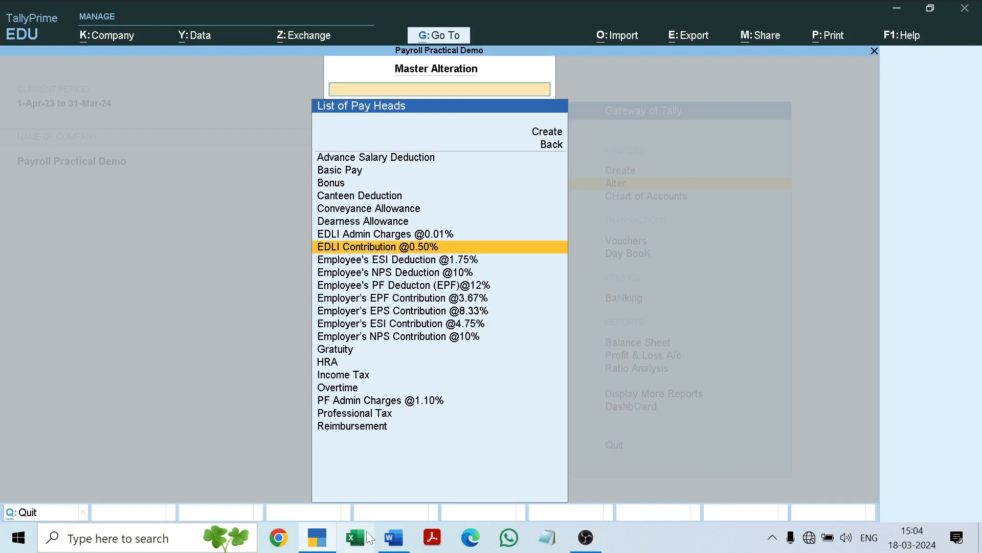
key("Escape")
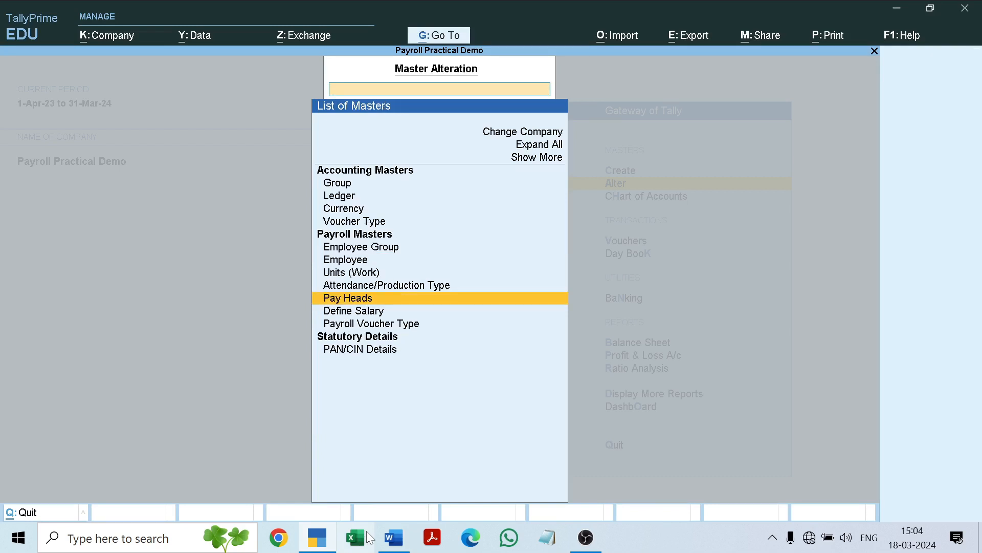
key("Escape")
key("Up")
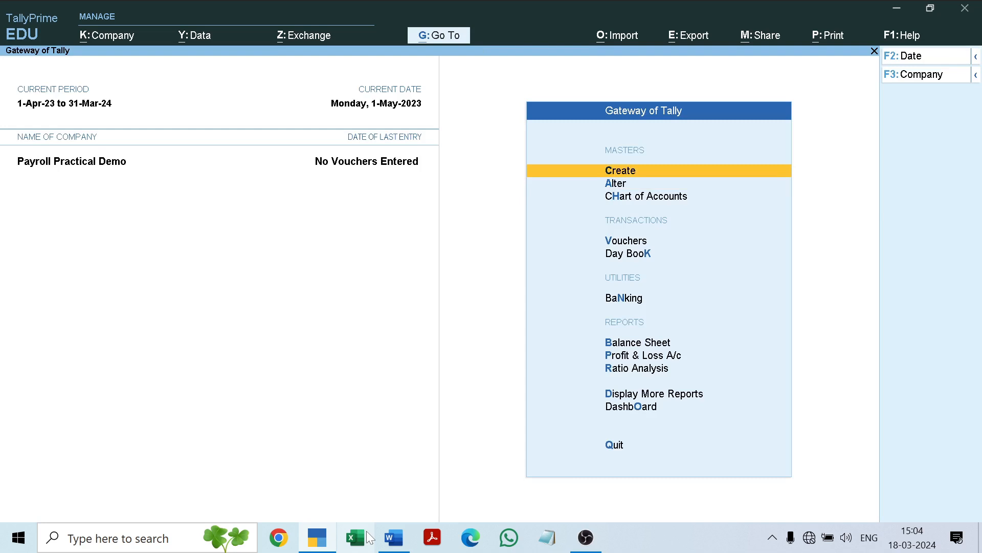
key("Return")
key("Down")
key("Down")
key("Down")
key("Down")
key("Down")
key("Down")
key("Down")
key("Down")
key("Return")
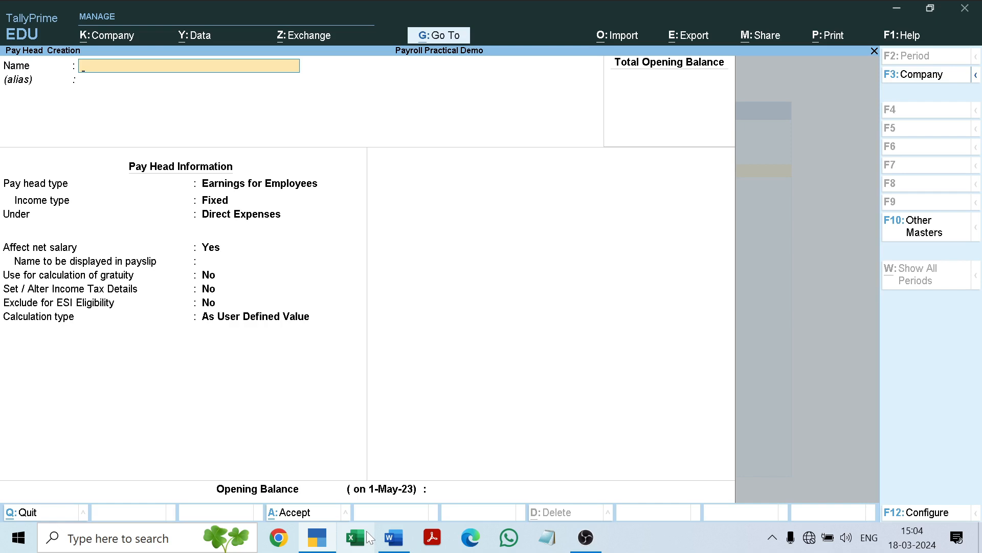
Step: Name the new pay head Salary Payable, correcting the misspelled entry, and leave the alias empty
type("Salary Paable")
key("Return")
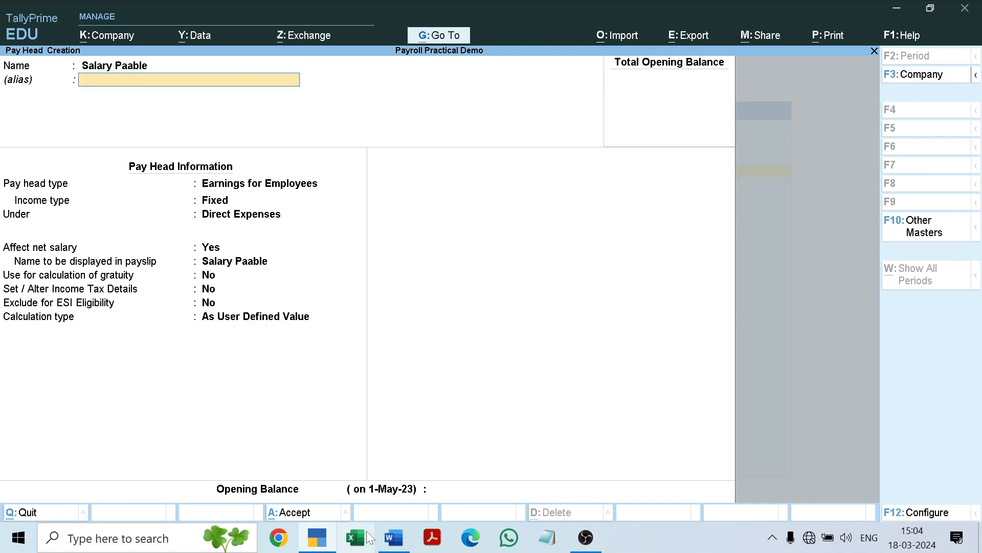
key("BackSpace")
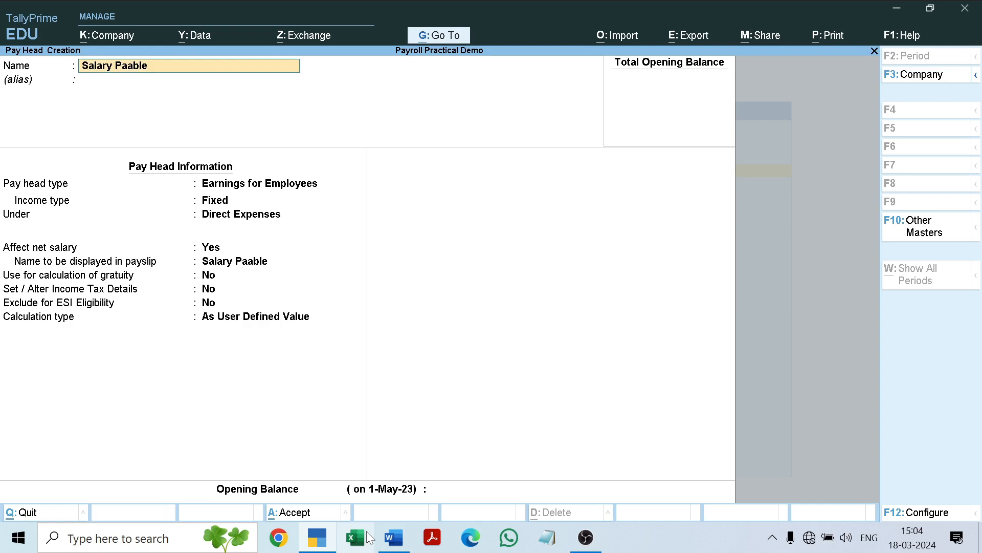
type("Salary Payable")
key("Return")
key("Return")
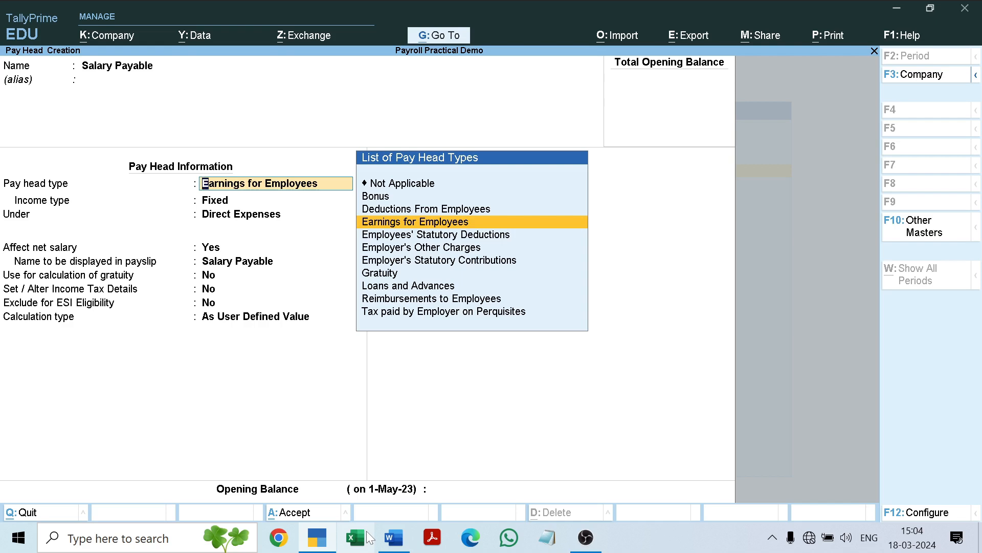
Step: Set Salary Payable's pay head type to Not Applicable under Current Liabilities, leave the opening balance empty and save the pay head
key("Up")
key("Up")
key("Up")
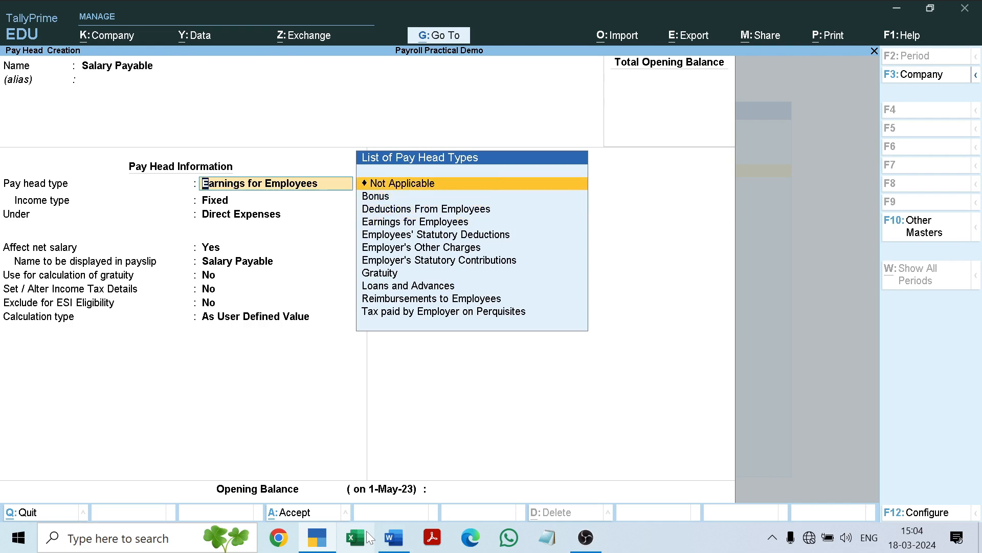
key("Return")
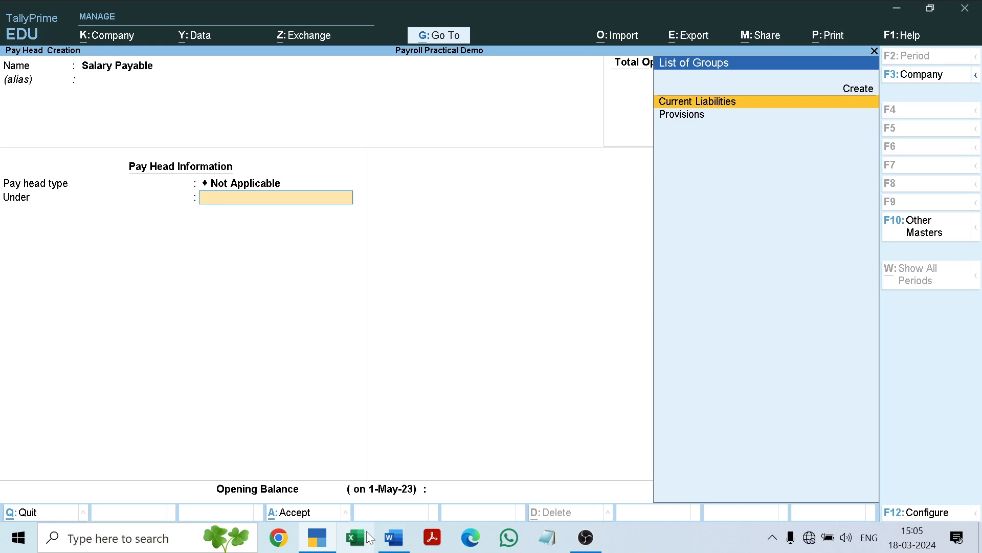
key("Return")
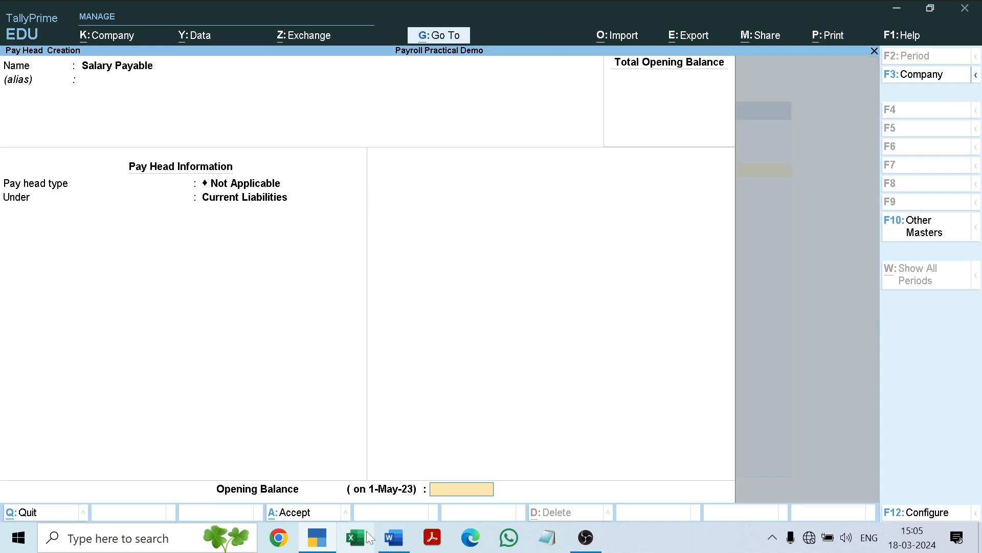
key("Return")
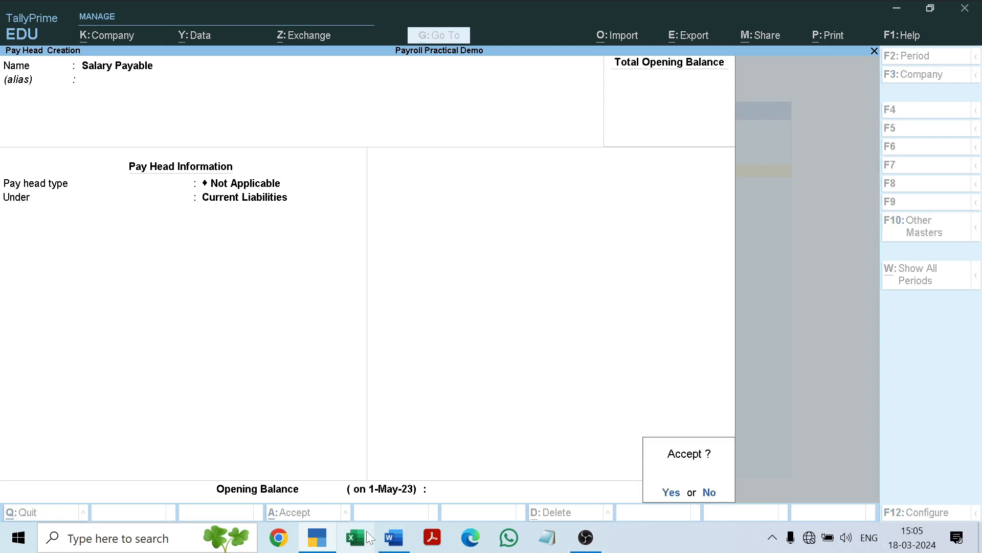
key("Return")
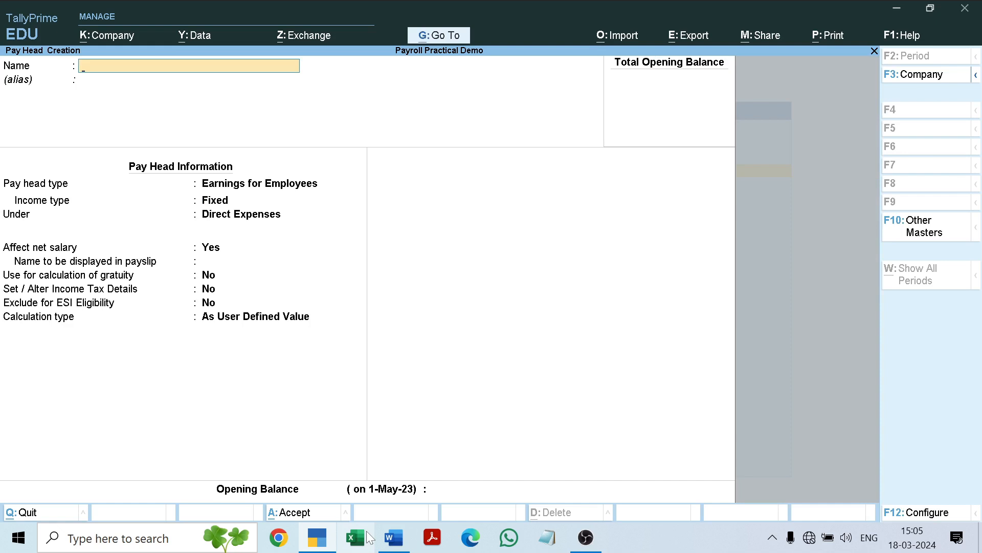
Step: Name the next new pay head ESI Payable, checking the name against the pay heads table in the Word notes
type("S")
key("BackSpace")
type("ESI Payable")
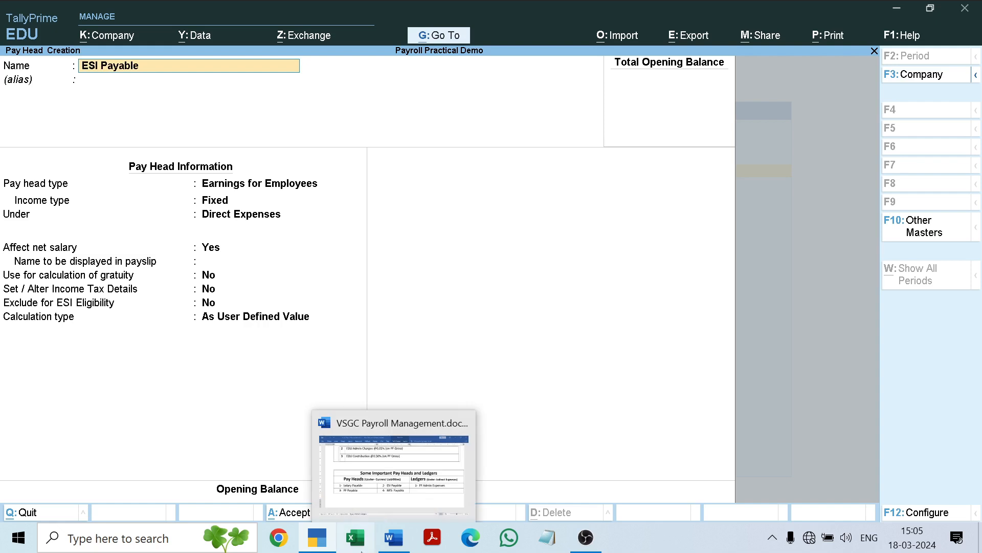
left_click(393, 538)
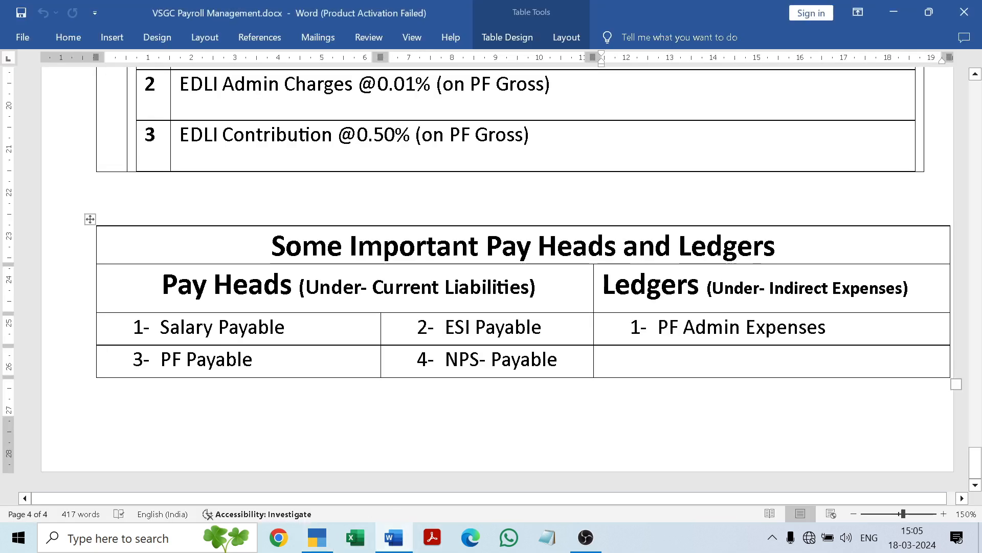
left_click(394, 538)
key("Return")
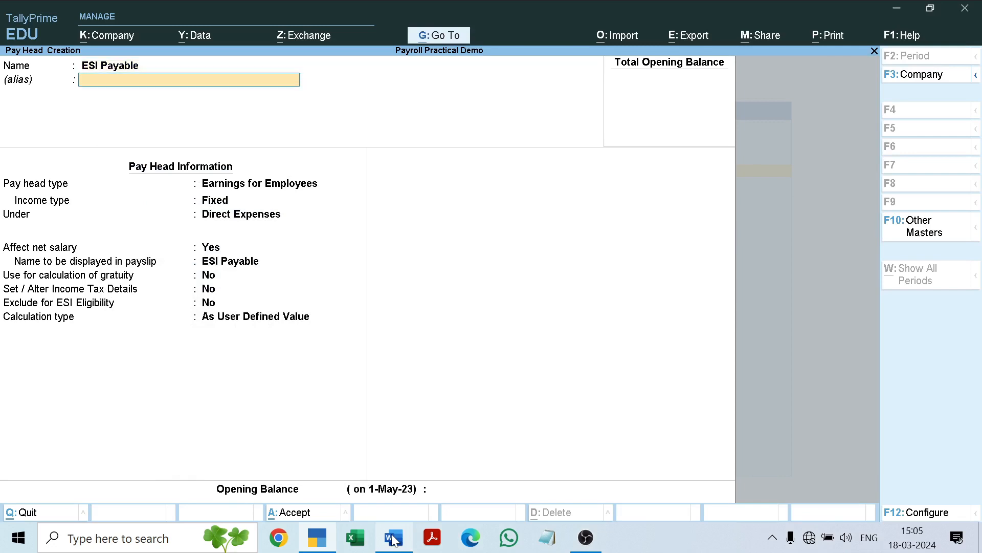
Step: Leave ESI Payable's alias empty, set its type to Not Applicable under Current Liabilities and save the pay head
key("Return")
key("Up")
key("Up")
key("Up")
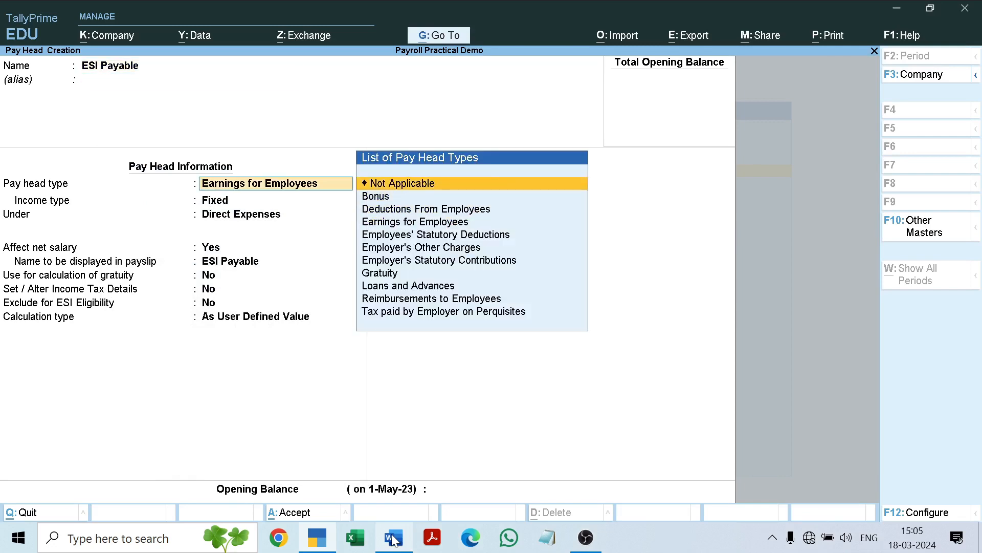
key("Return")
key("Return")
key("Return")
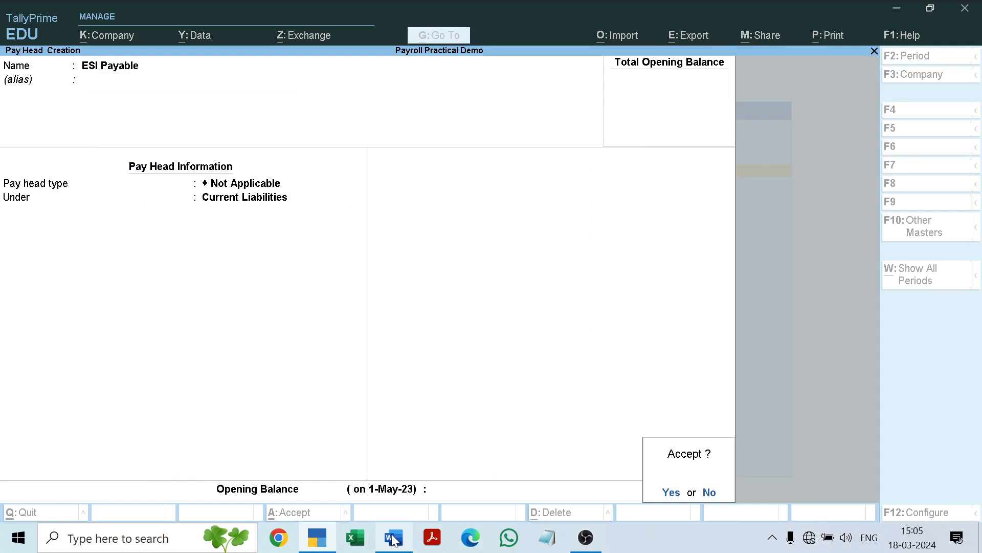
key("Return")
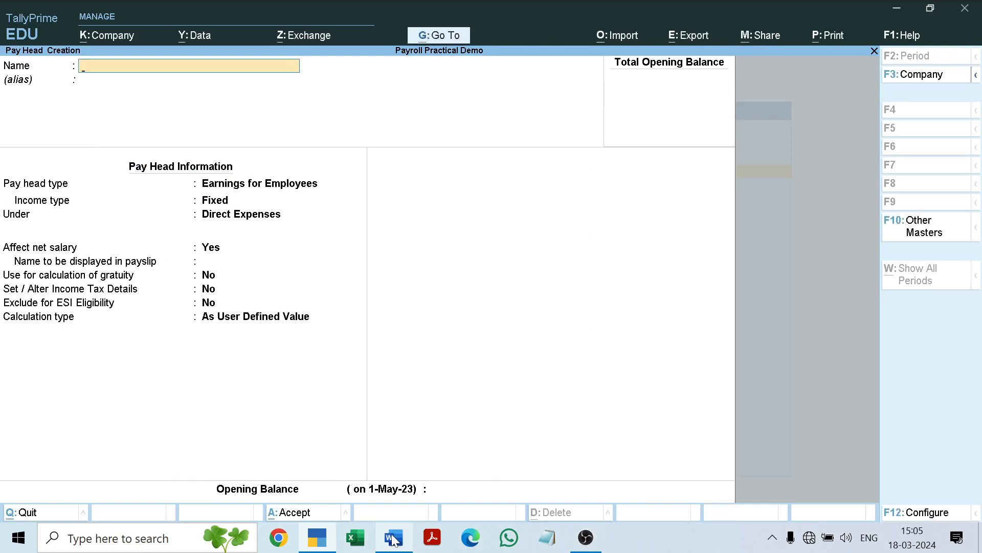
Step: Create the pay head NPS Payable with type Not Applicable under Current Liabilities, leaving the alias and opening balance empty
type("NPS Payab")
key("Return")
key("Return")
key("Up")
key("Up")
key("Up")
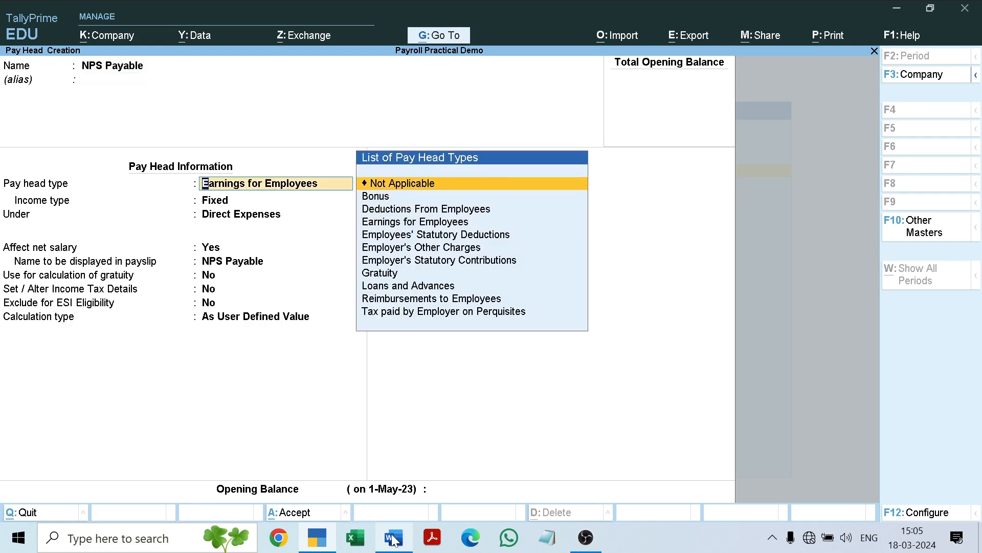
key("Return")
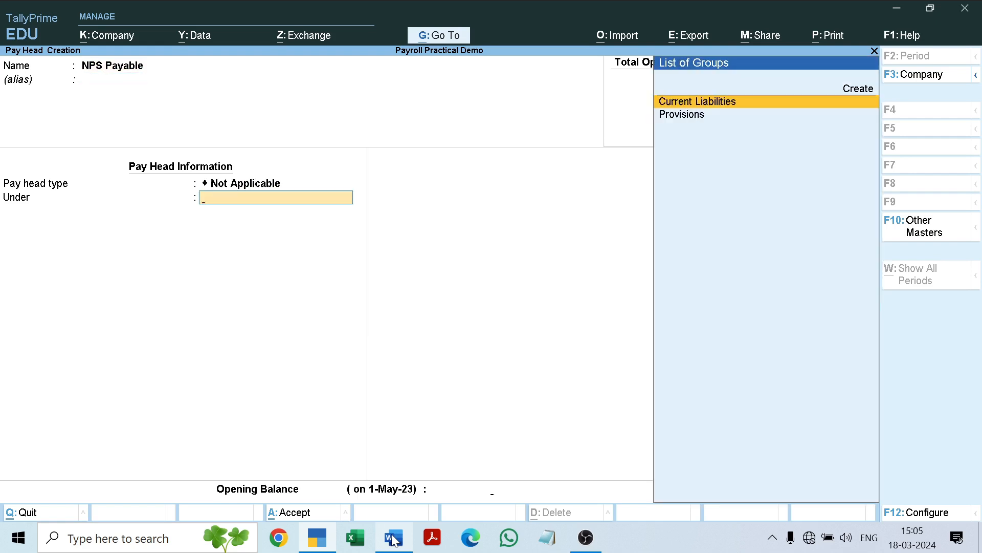
key("Return")
key("Return")
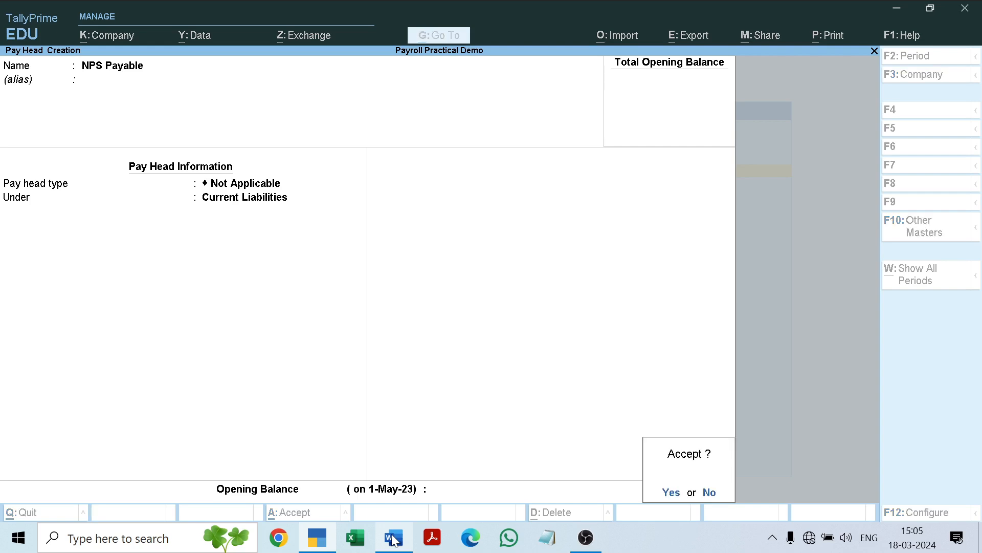
key("Return")
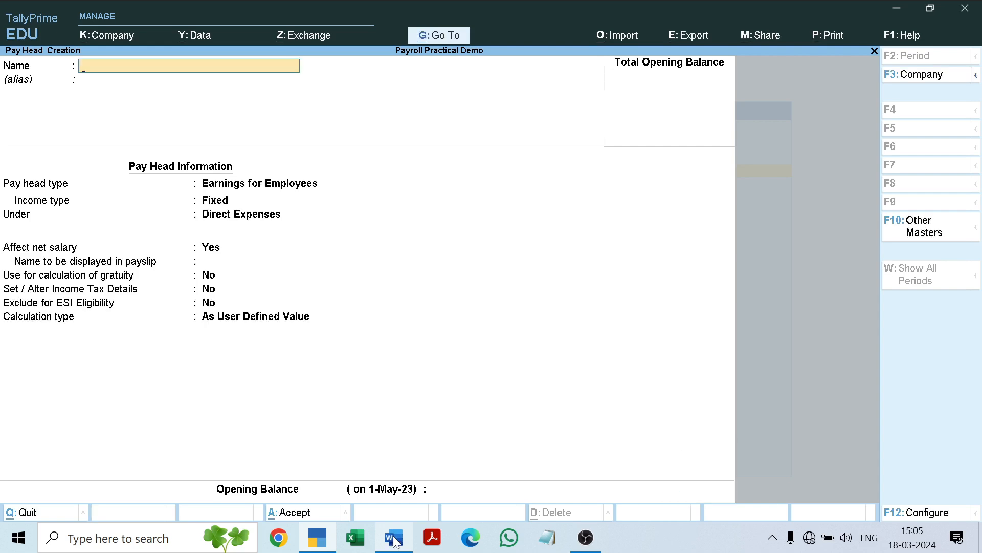
Step: Check the pay heads table in the Word notes, name the new TallyPrime pay head PF Payable and leave the alias empty
left_click(398, 541)
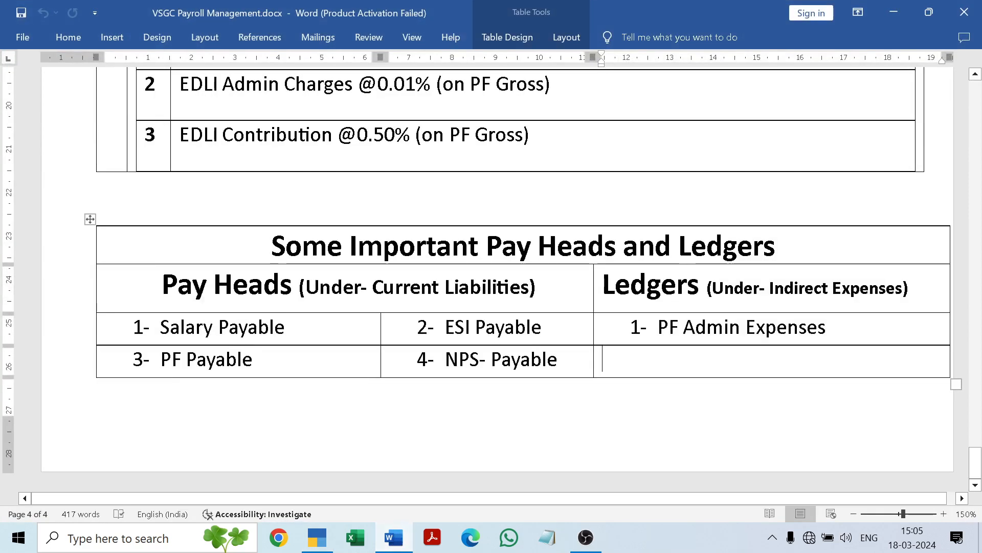
left_click(400, 542)
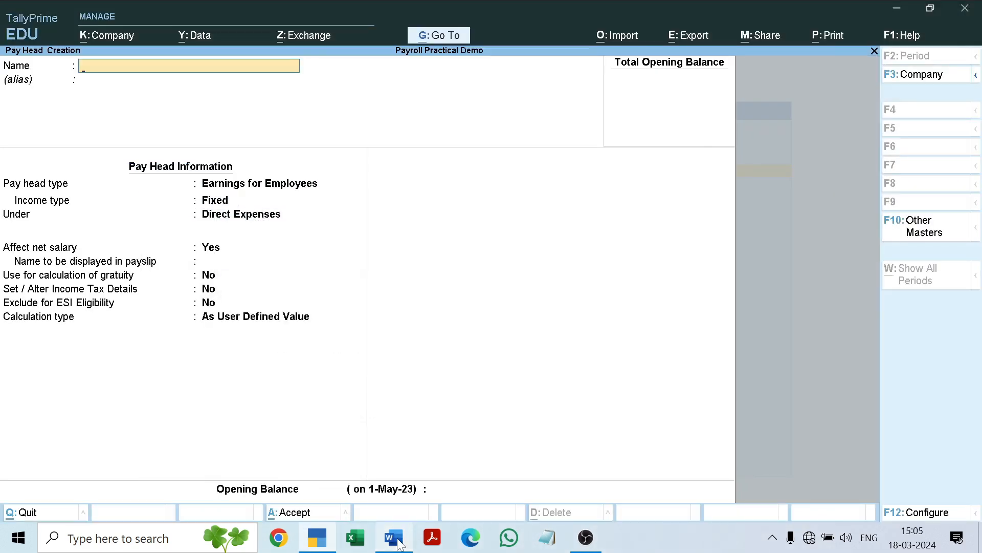
type("PF Payable")
key("Return")
key("Return")
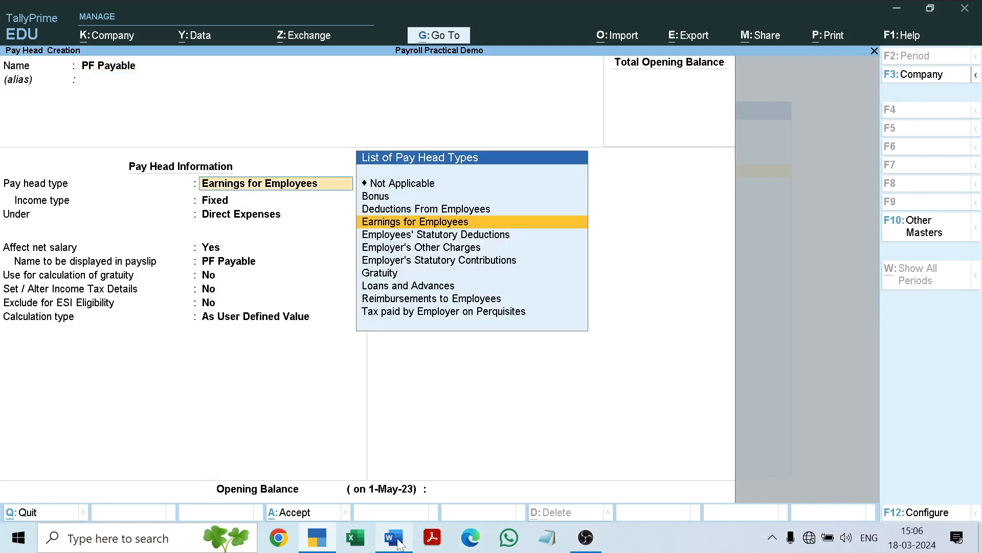
Step: Set PF Payable's pay head type to Not Applicable under Current Liabilities, leave the opening balance empty and save the pay head
key("Up")
key("Up")
key("Up")
key("Return")
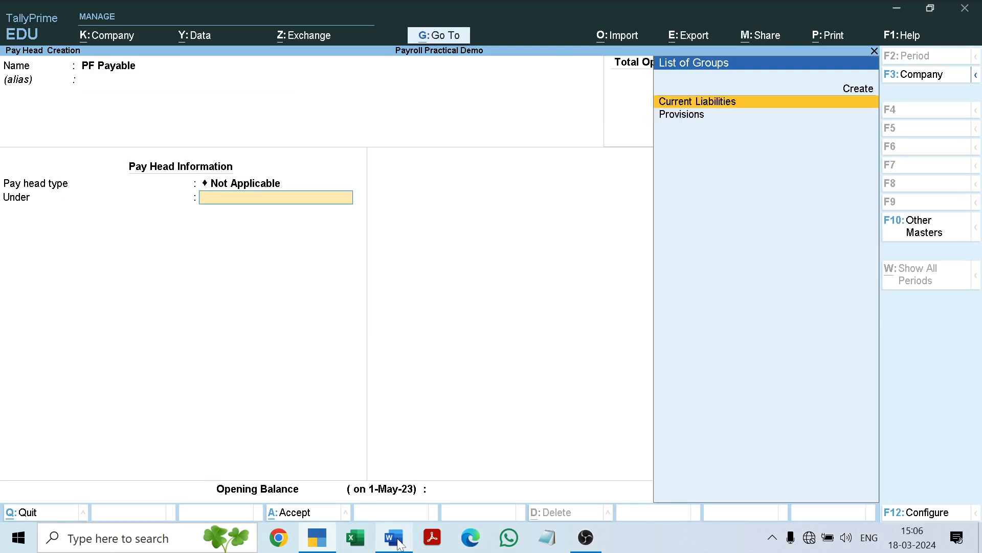
key("Return")
key("Return")
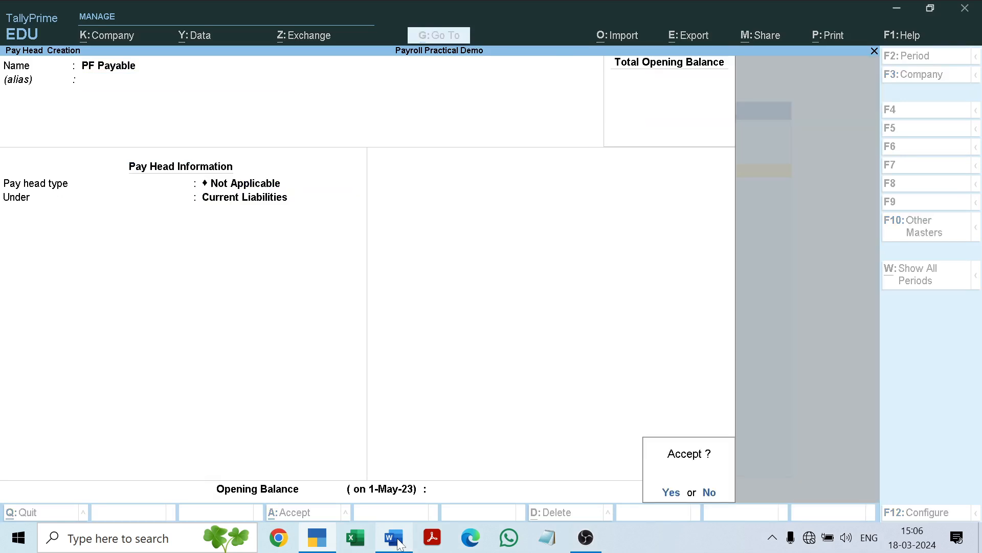
key("Return")
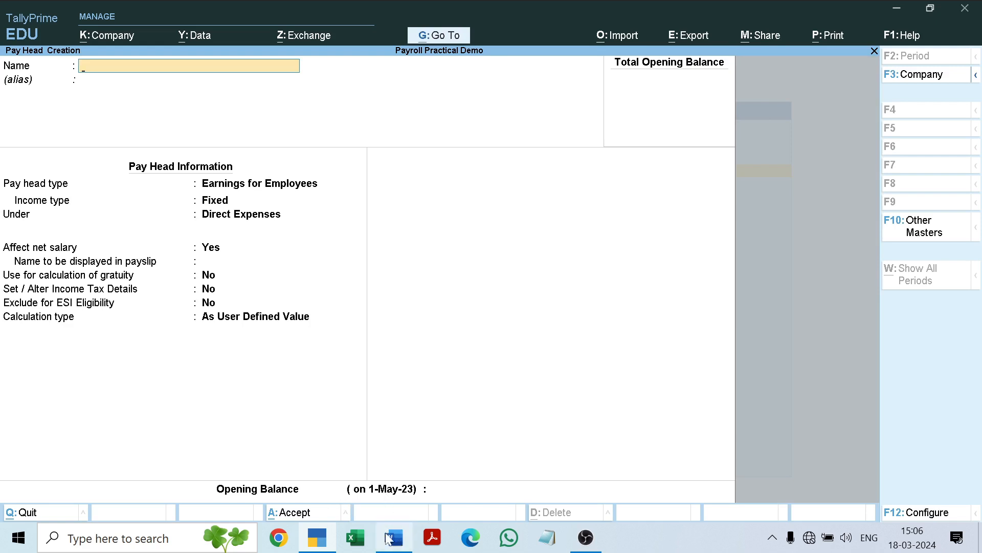
Step: Check the Word notes, return to TallyPrime and replace the blank pay head form with the pay head alteration list
left_click(393, 537)
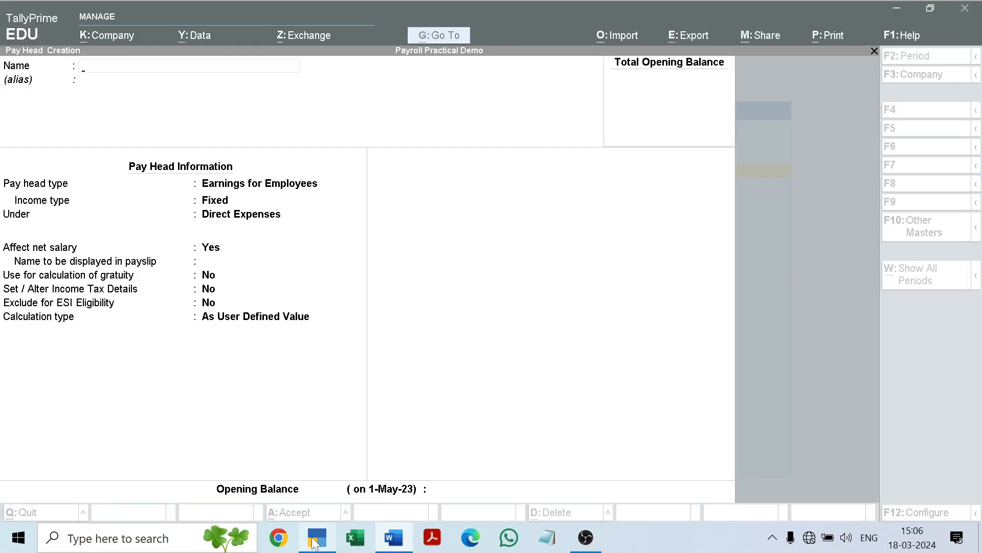
left_click(315, 536)
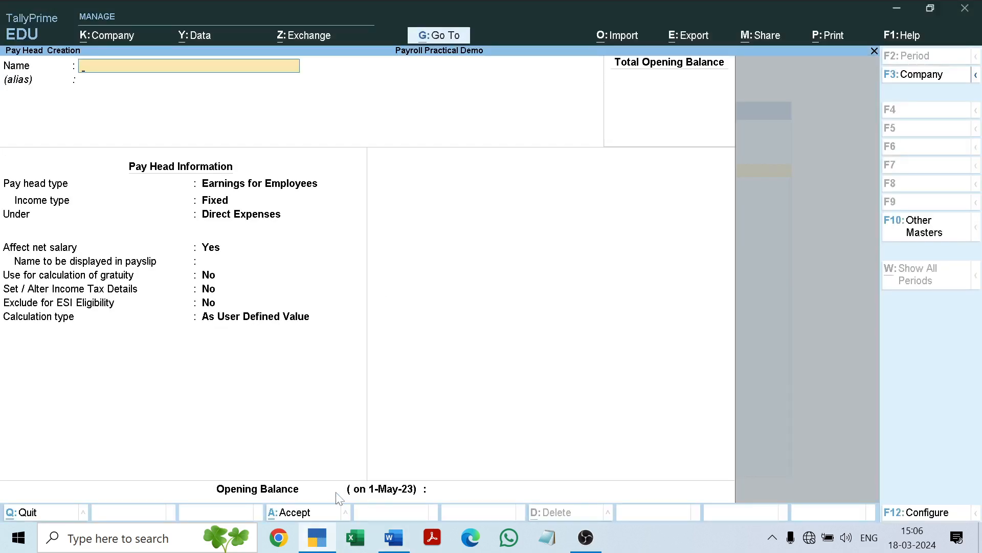
key("Escape")
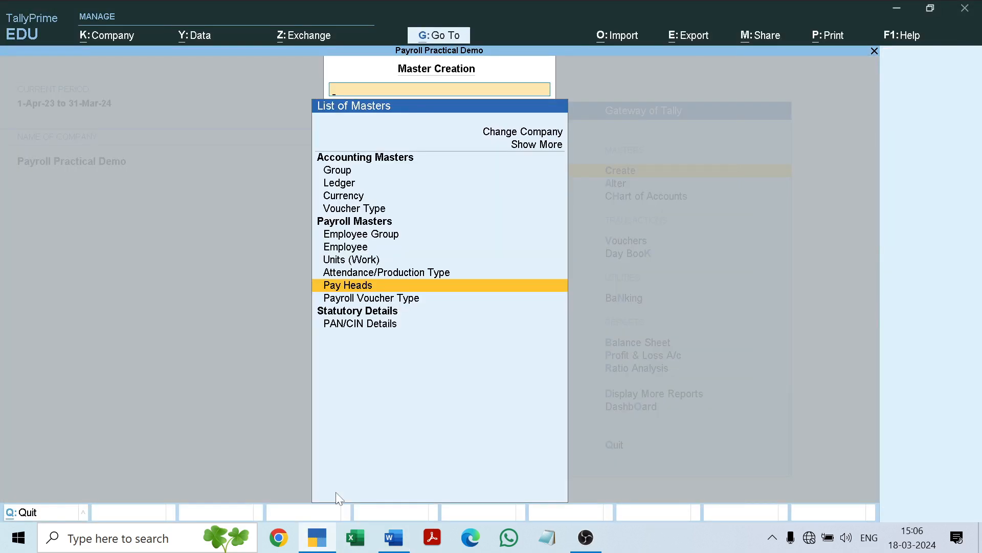
key("Escape")
key("Down")
key("Return")
key("Down")
key("Down")
key("Down")
key("Down")
key("Down")
key("Down")
key("Return")
Step: Go through the list of pay heads down to Salary Payable to check the created entries, and close the list
key("Down")
key("Down")
key("Down")
key("Down")
key("Down")
key("Down")
key("Down")
key("Down")
key("Down")
key("Down")
key("Down")
key("Down")
key("Down")
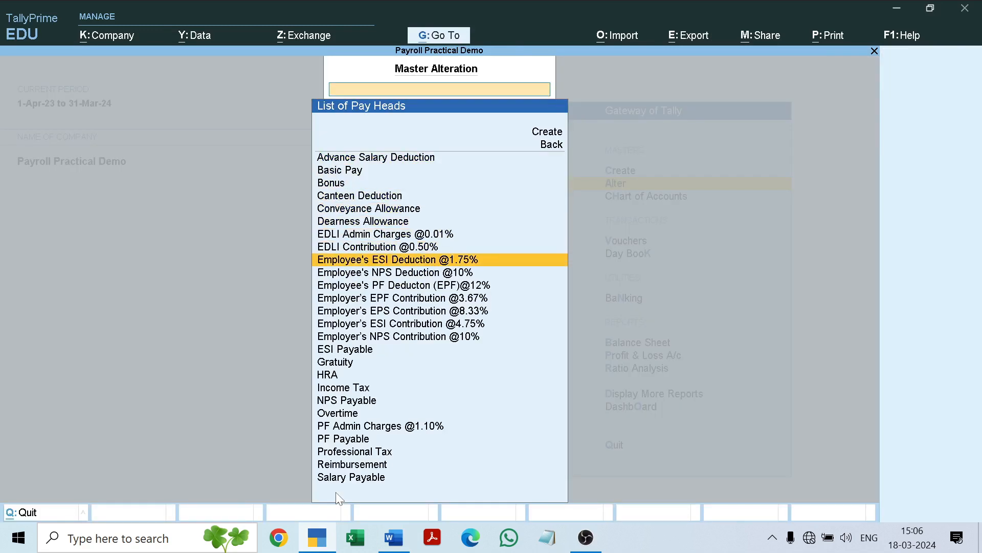
key("Up")
key("Down")
key("Down")
key("Down")
key("Down")
key("Down")
key("Up")
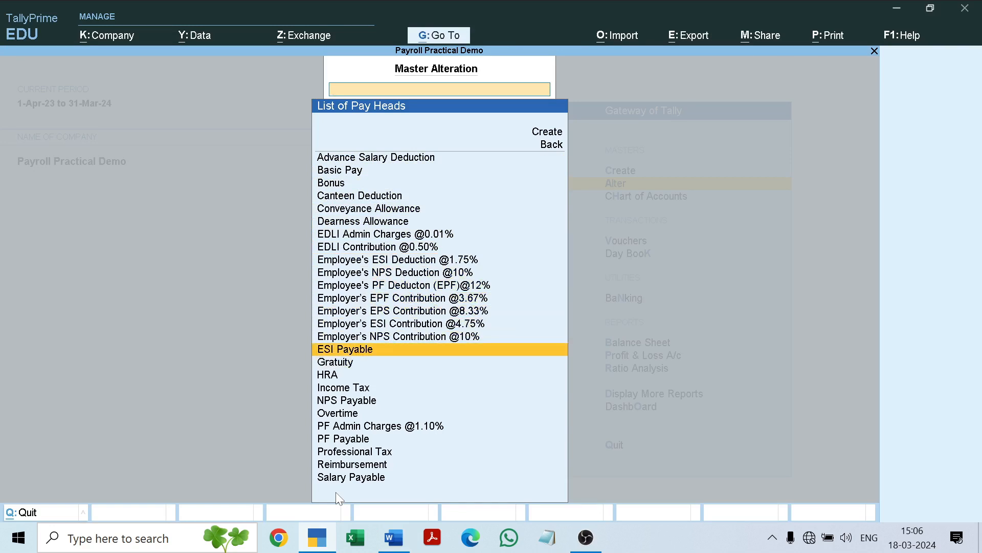
key("Down")
key("Down")
key("Down")
key("Down")
key("Down")
key("Down")
key("Down")
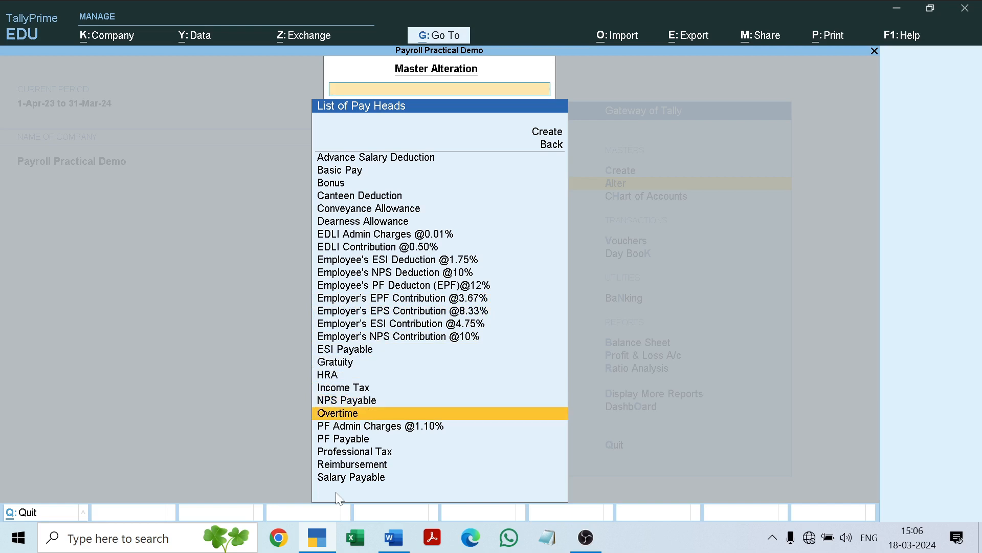
key("Down")
key("Down")
key("Down")
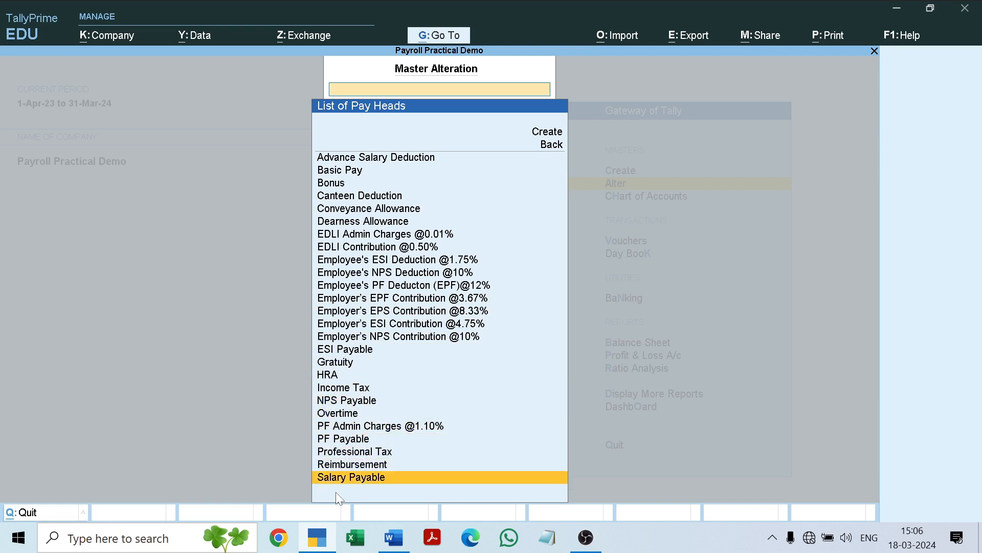
key("Escape")
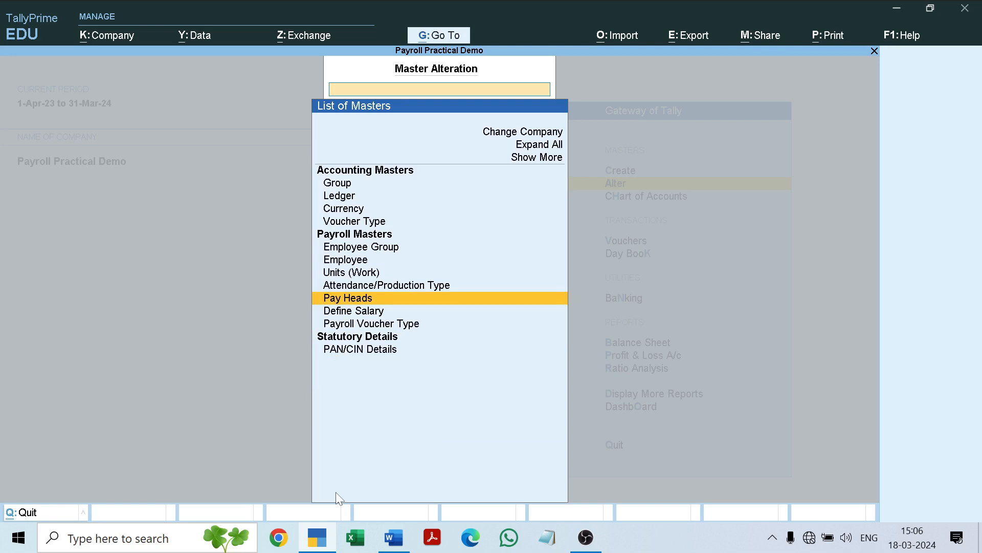
Step: Review the alteration lists of employee groups, employees, work units and attendance/production types one after another
key("Up")
key("Up")
key("Up")
key("Up")
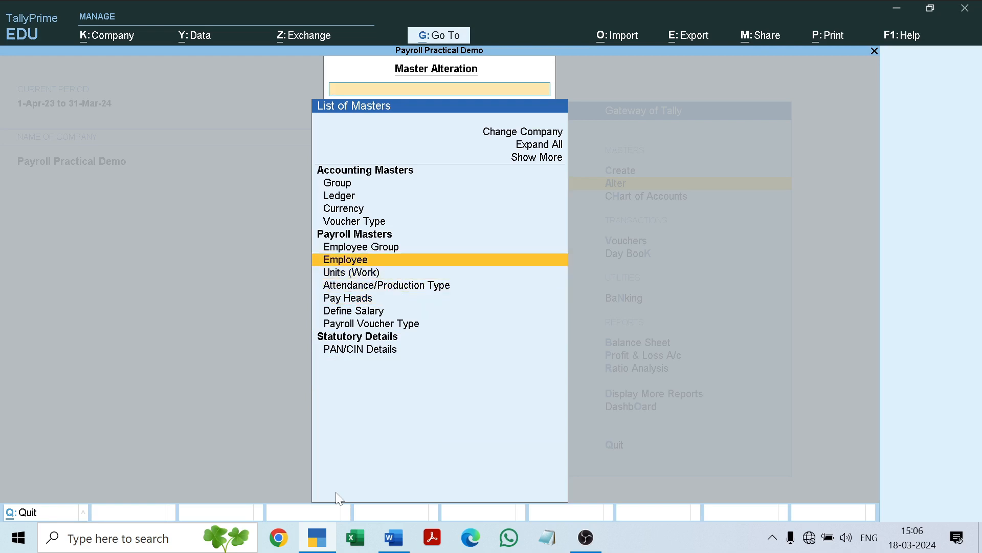
key("Return")
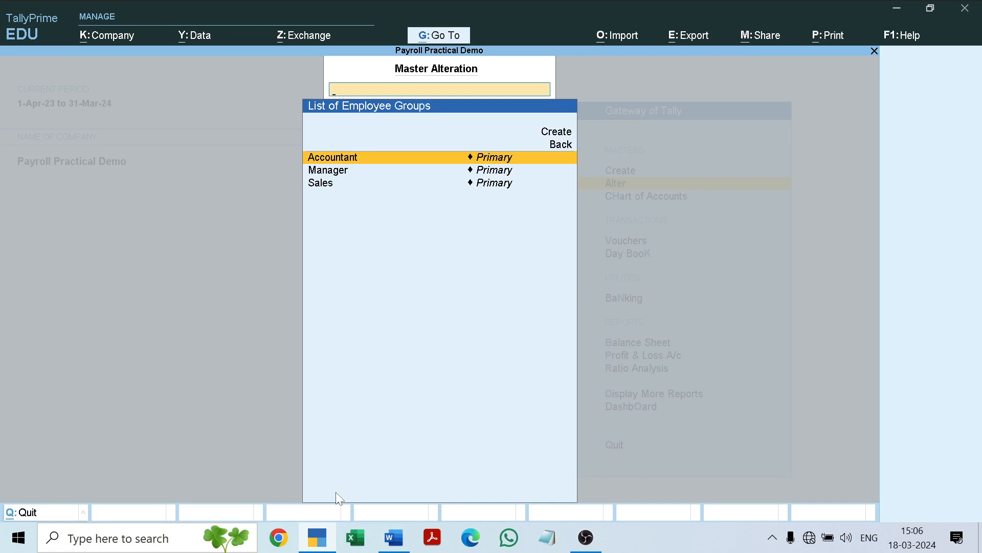
key("Escape")
key("Down")
key("Return")
key("Escape")
key("Down")
key("Return")
key("Escape")
key("Down")
key("Return")
key("Escape")
Step: Reopen the pay head alteration list, review all its entries from start to end and back, and close it
key("Down")
key("Return")
key("Down")
key("Down")
key("Down")
key("Down")
key("Down")
key("Down")
key("Down")
key("Down")
key("Down")
key("Down")
key("Down")
key("Down")
key("Down")
key("Down")
key("Down")
key("Down")
key("Down")
key("Down")
key("Down")
key("Down")
key("Down")
key("Down")
key("Down")
key("Down")
key("Down")
key("Up")
key("Up")
key("Up")
key("Up")
key("Up")
key("Up")
key("Up")
key("Up")
key("Up")
key("Up")
key("Up")
key("Up")
key("Up")
key("Up")
key("Up")
key("Up")
key("Up")
key("Up")
key("Up")
key("Up")
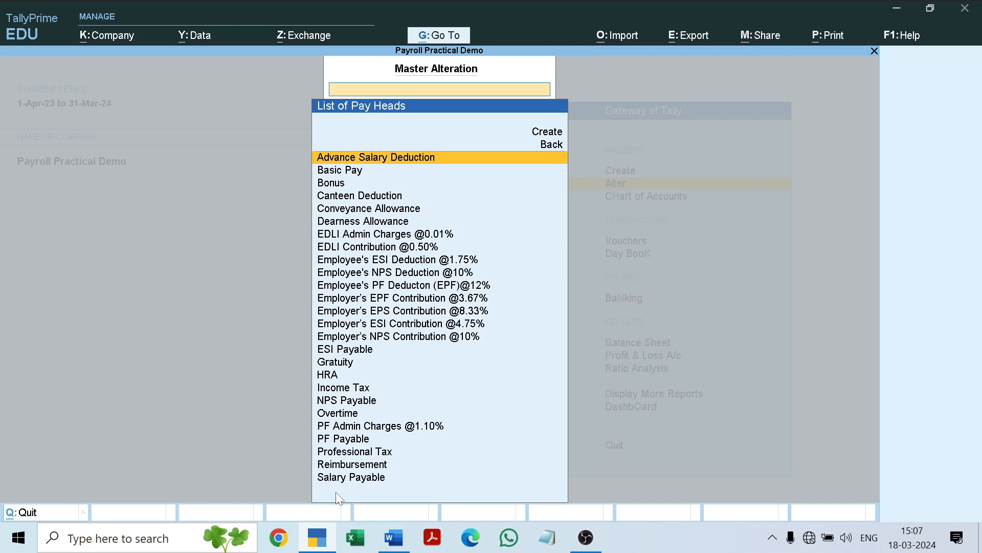
key("Escape")
Step: Leave master alteration without defining salaries and open the creation form for a new ledger
key("Down")
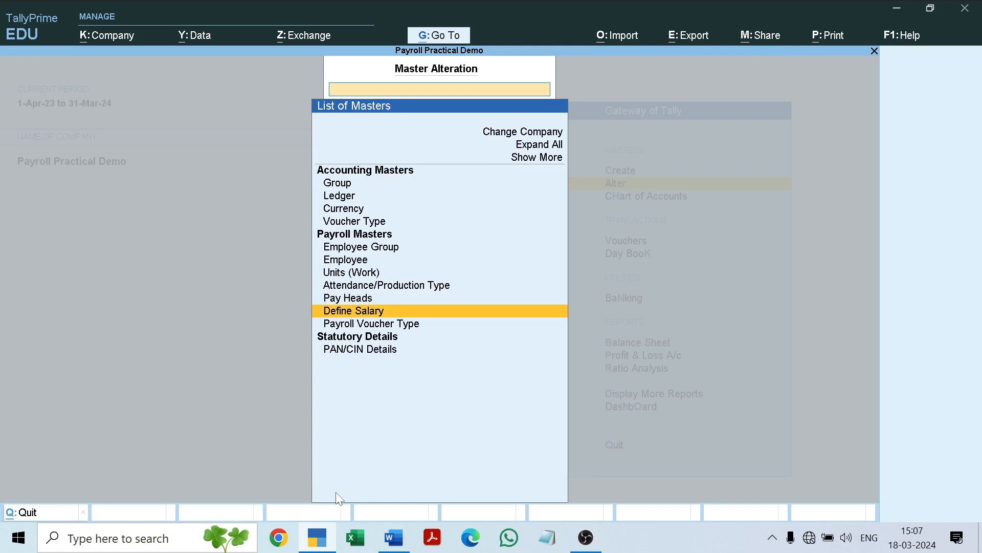
key("Escape")
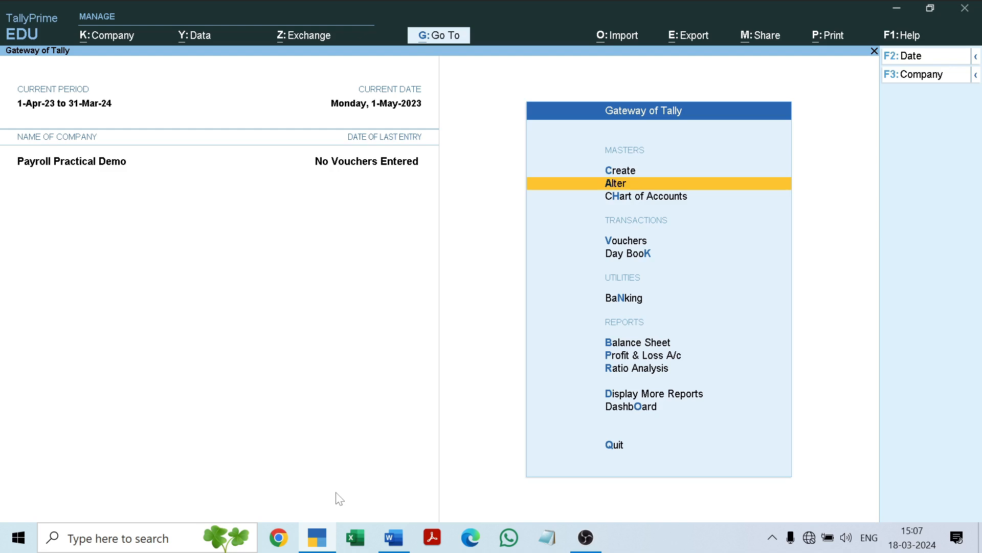
key("Up")
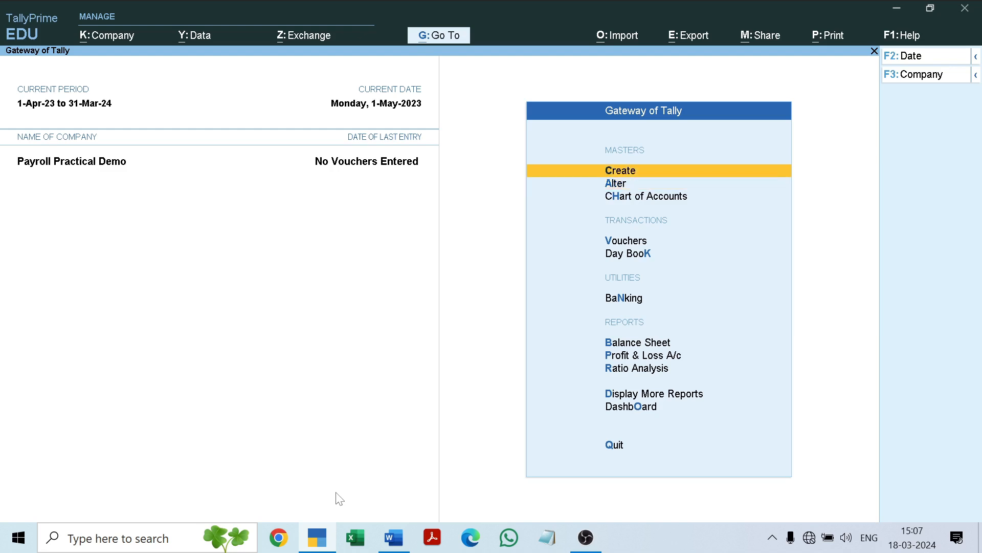
key("Return")
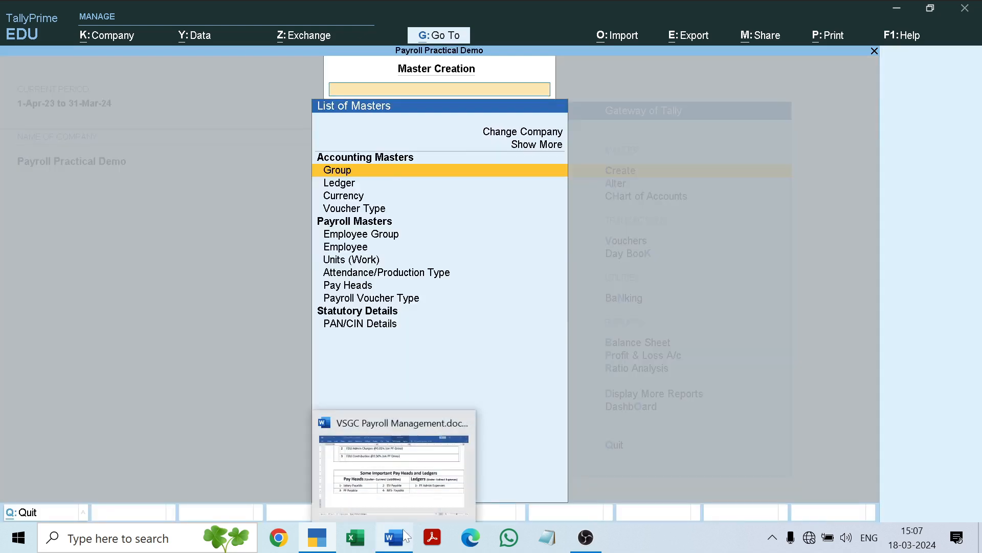
key("Up")
key("Down")
key("Down")
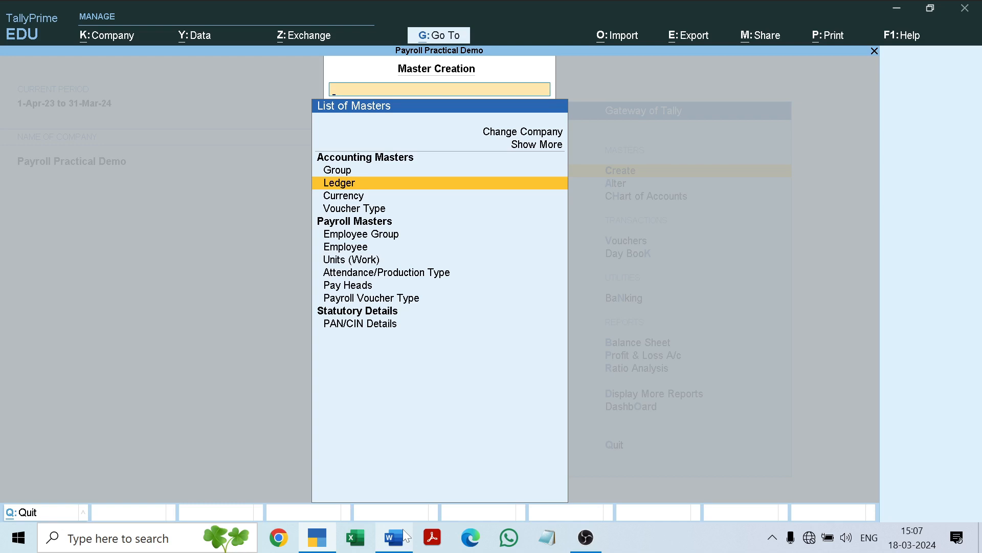
key("Return")
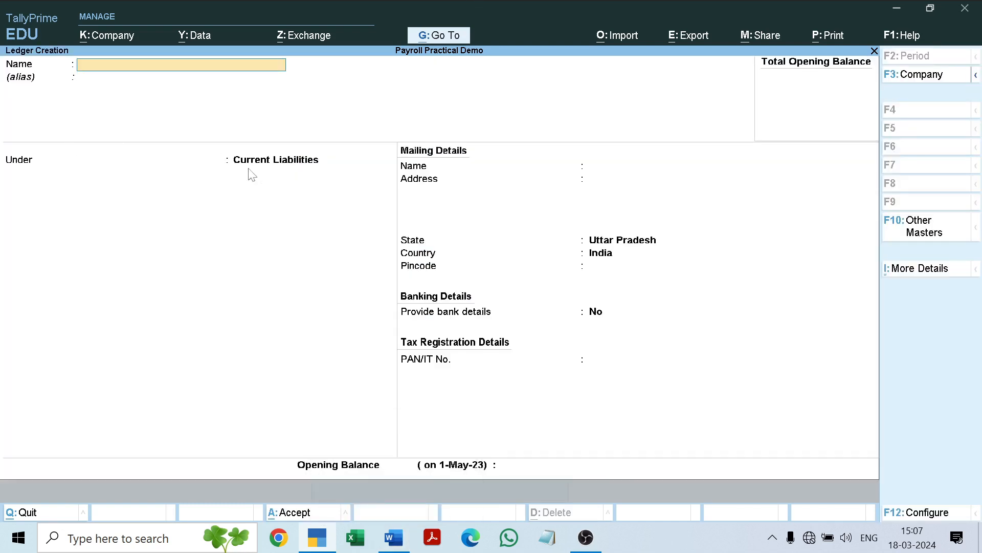
Step: Name the new ledger PF Admin Expenses, checking the name against the ledgers column in the Word notes
left_click(393, 537)
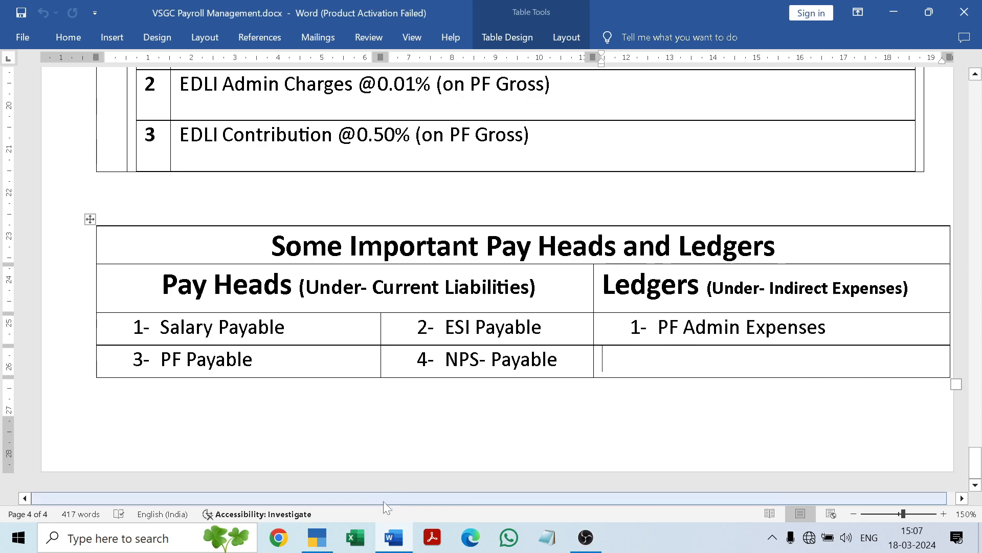
left_click(393, 538)
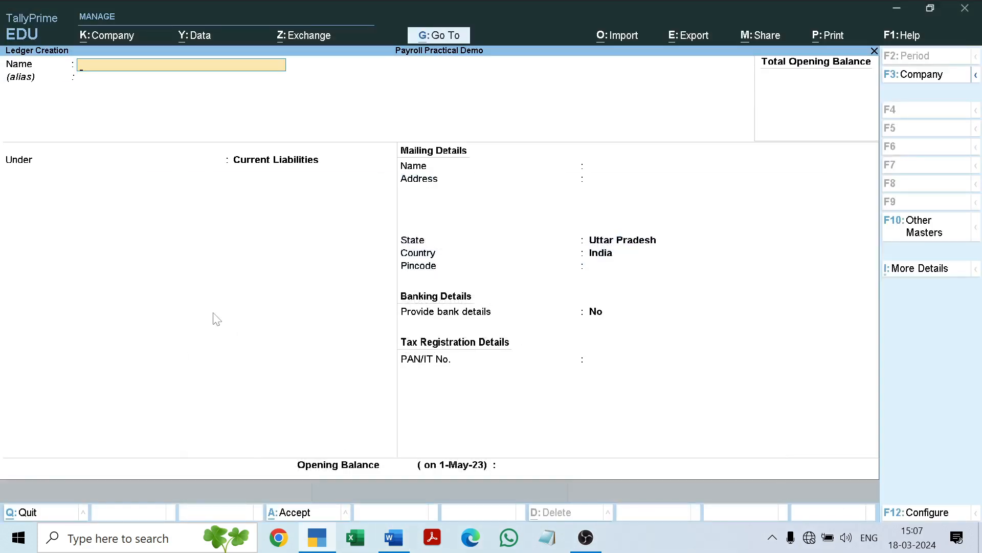
type("PF Admin Expenses")
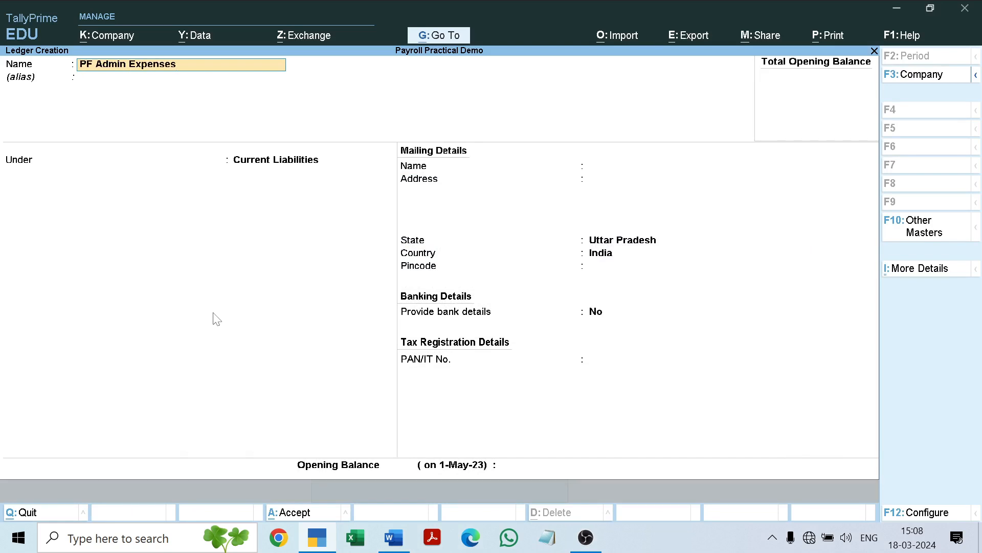
Step: Place the PF Admin Expenses ledger under the Indirect Expenses group, leaving its alias blank
key("Return")
key("Return")
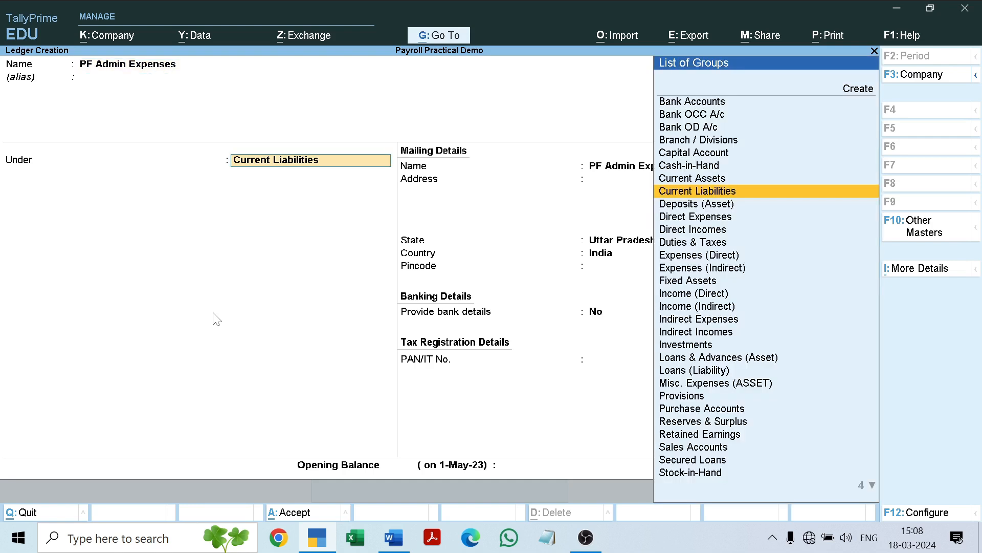
type("In")
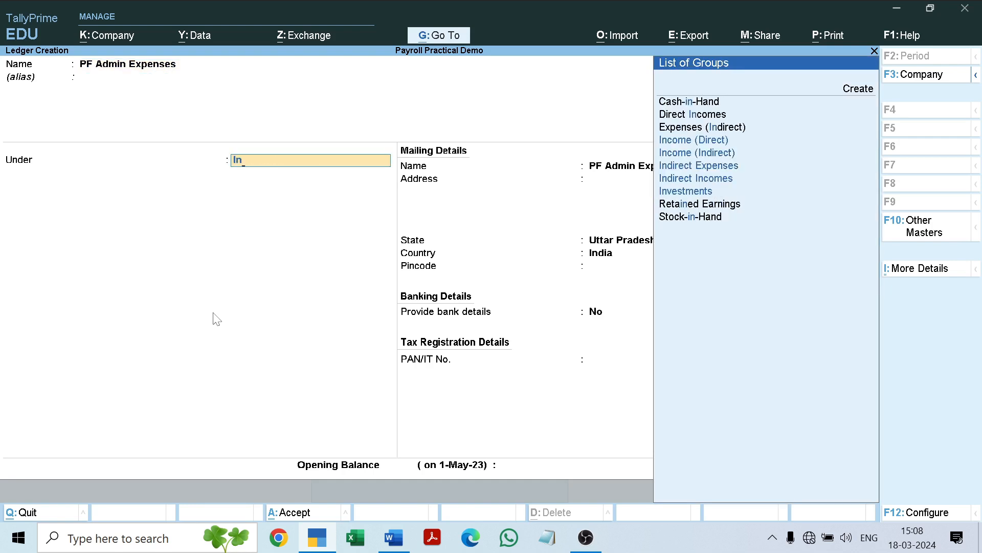
key("Down")
key("Down")
key("Down")
key("Down")
key("Down")
key("Up")
key("Up")
key("Up")
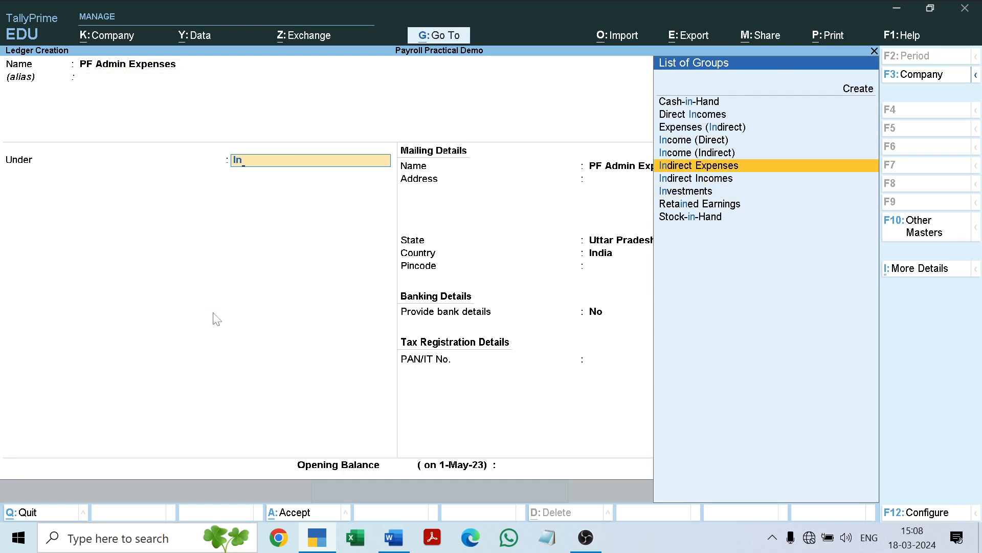
key("Return")
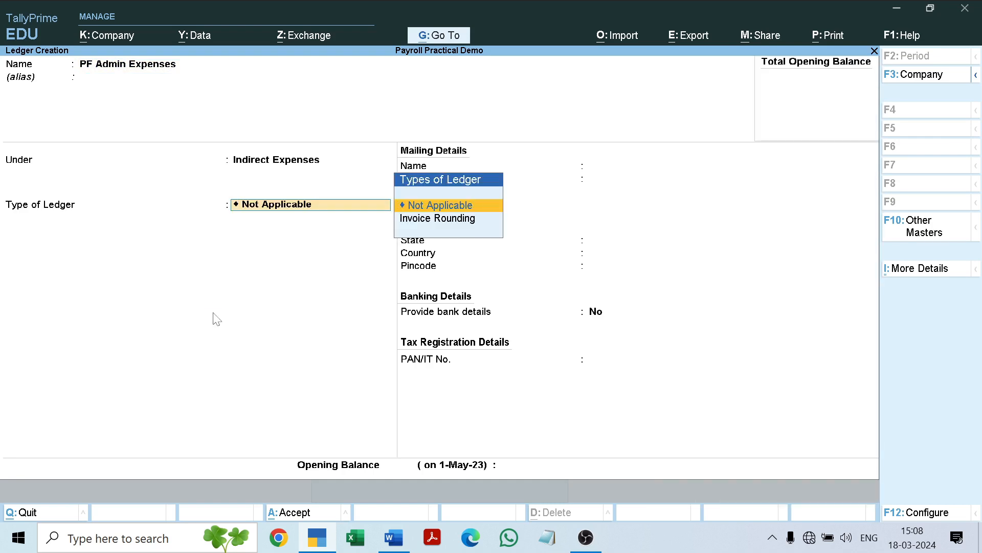
Step: Keep the ledger type Not Applicable, save the PF Admin Expenses ledger, and return to the Gateway of Tally
key("Return")
key("Return")
key("Return")
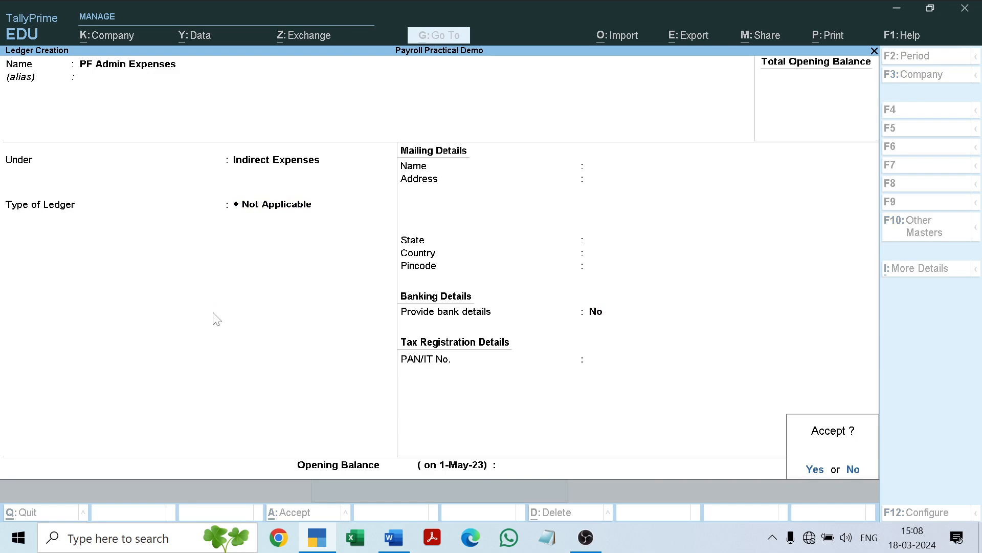
key("Return")
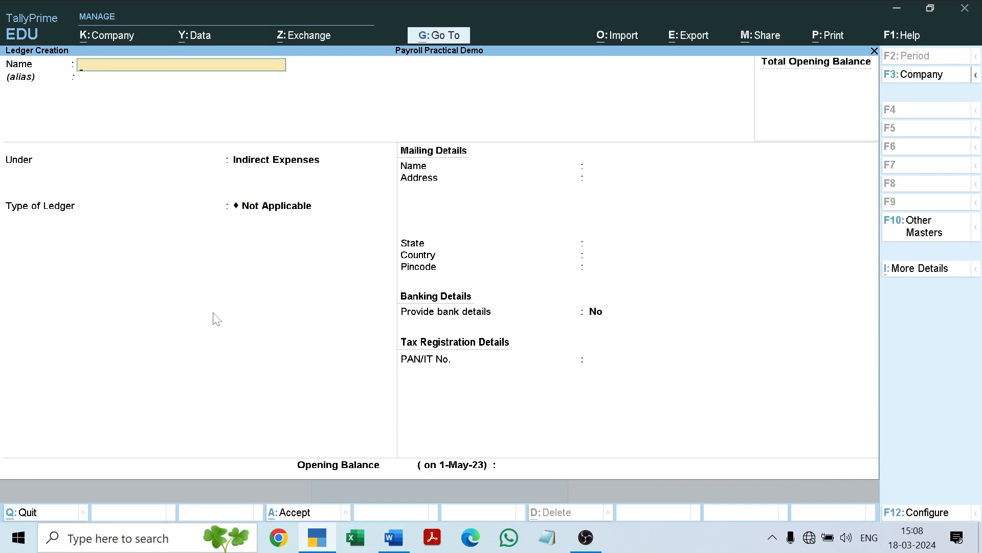
key("Escape")
key("Return")
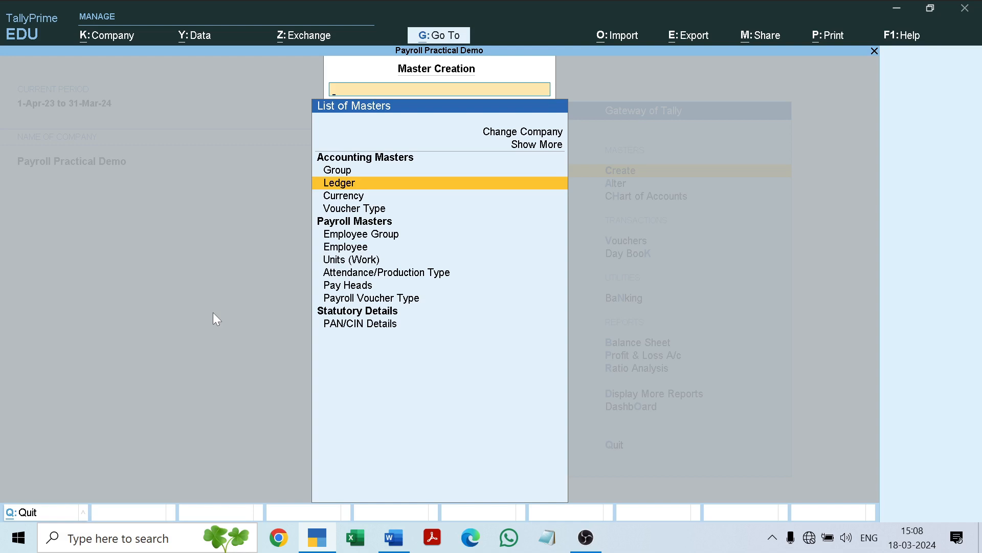
key("Escape")
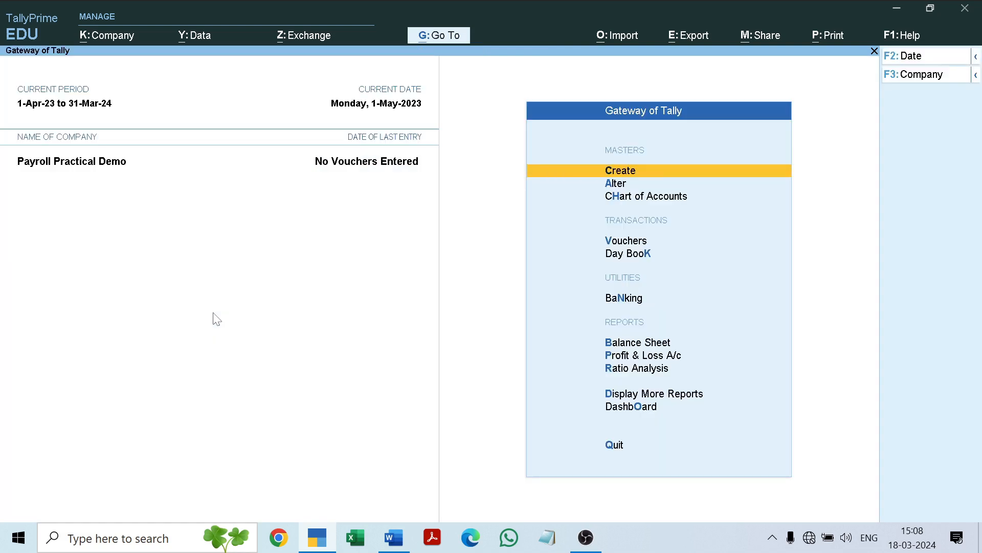
Step: Review the payroll notes in Word from the opening business details to the pay heads and ledgers table, then return to TallyPrime
left_click(392, 537)
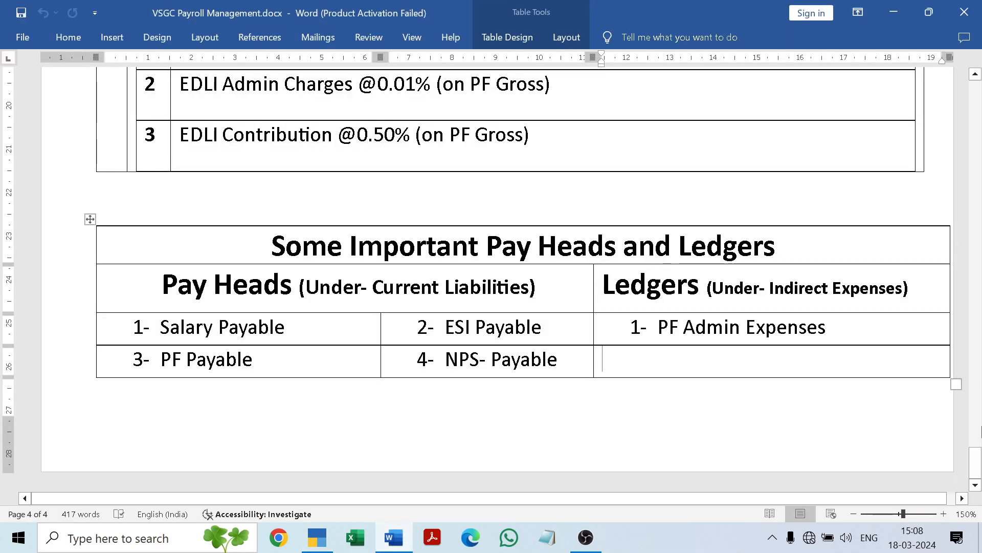
left_click_drag(981, 463, 976, 98)
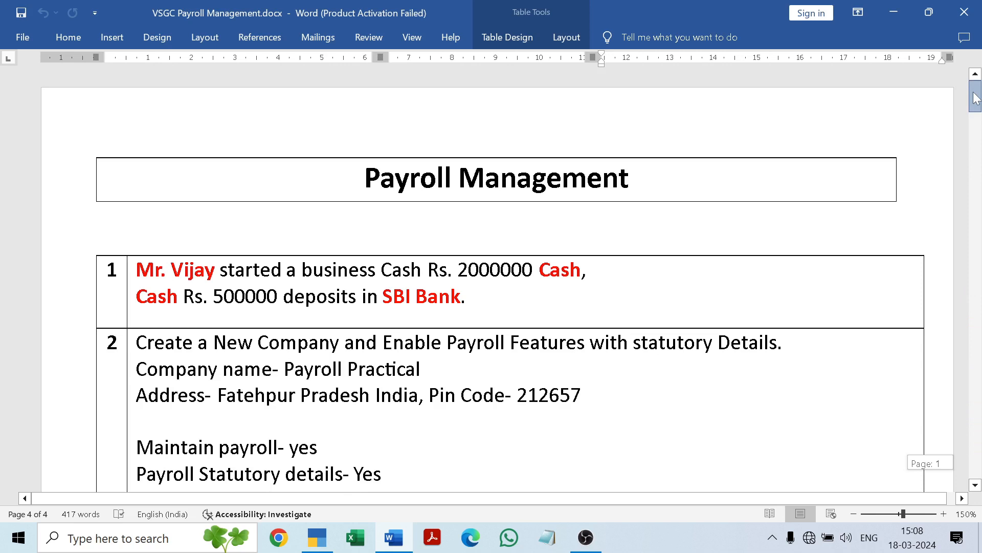
left_click_drag(976, 98, 977, 503)
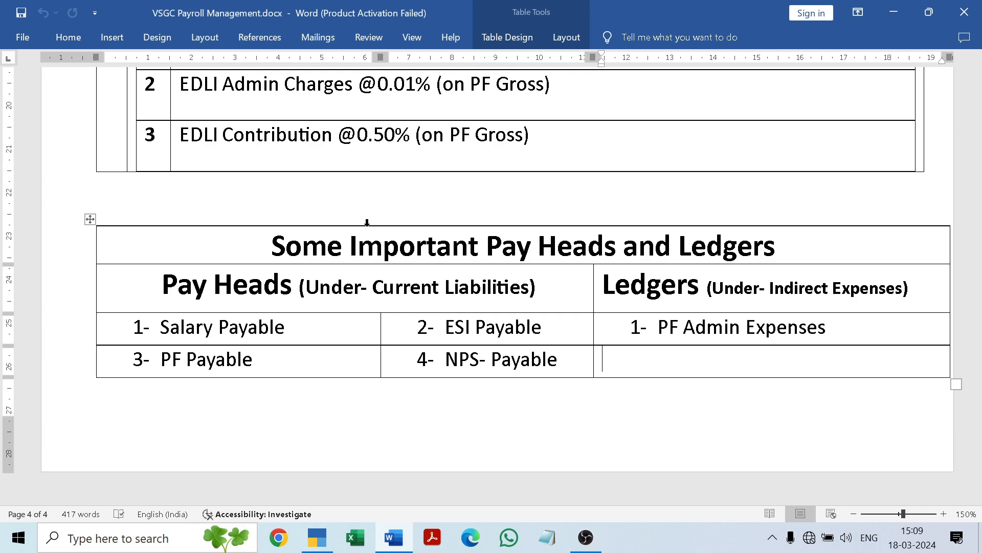
key("alt+Tab")
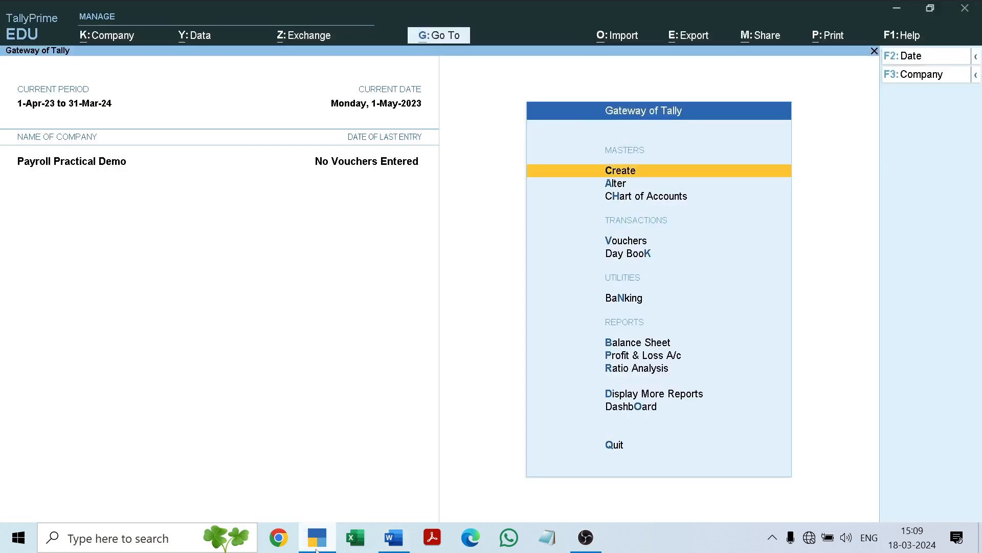